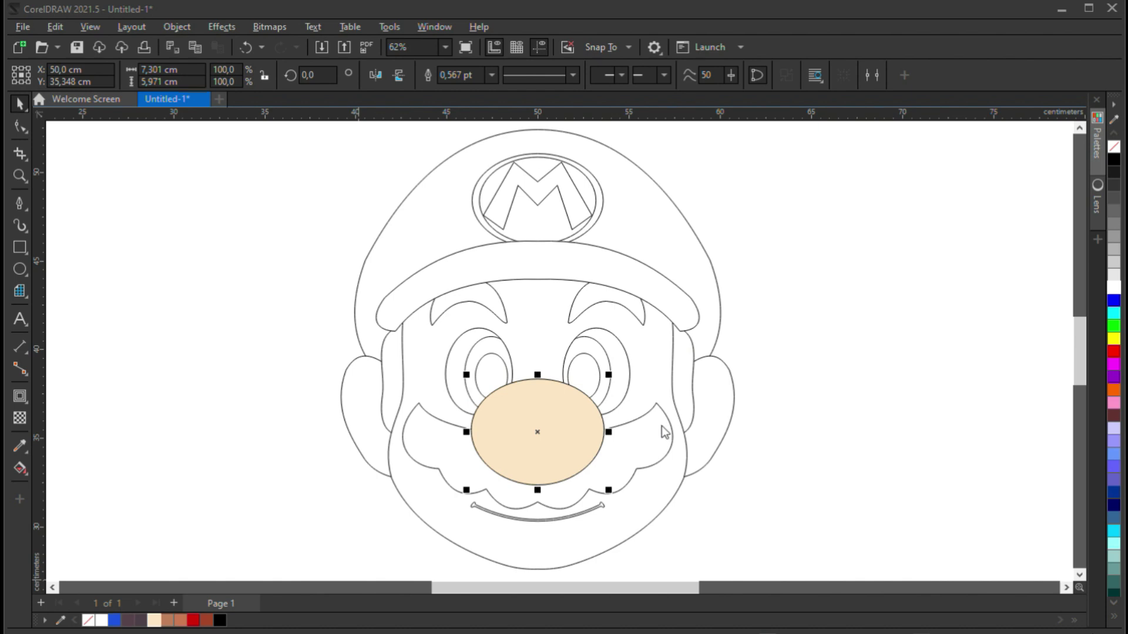
Step: Fill the nose and the face with the light skin tone
key(i)
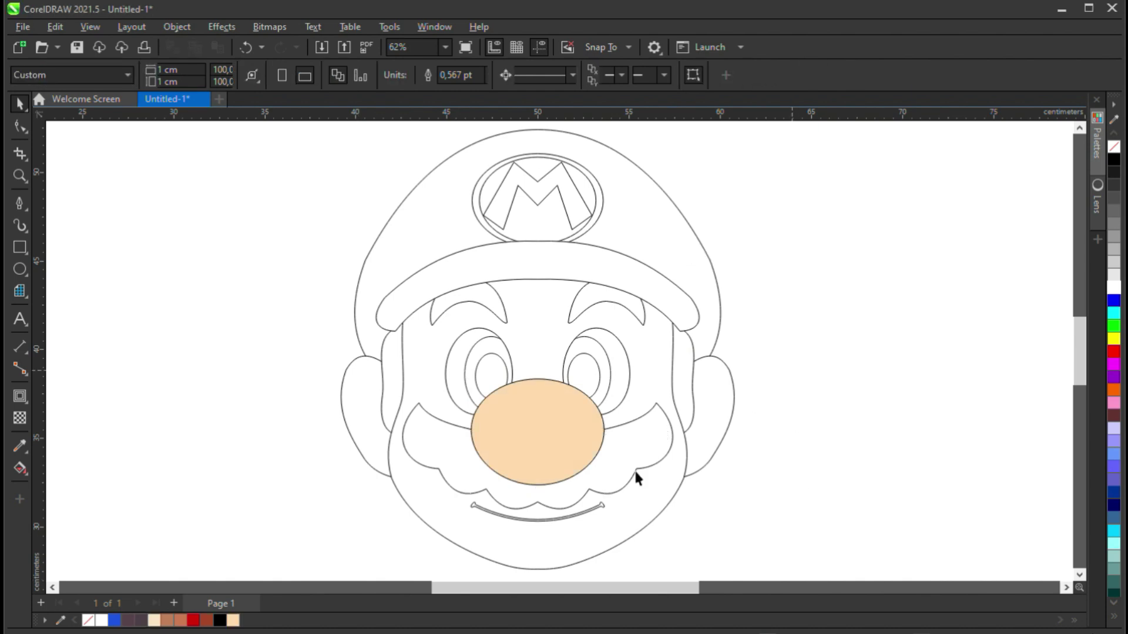
click(537, 432)
click(534, 352)
Step: Fill the cap, its brim and the M emblem with red
click(480, 237)
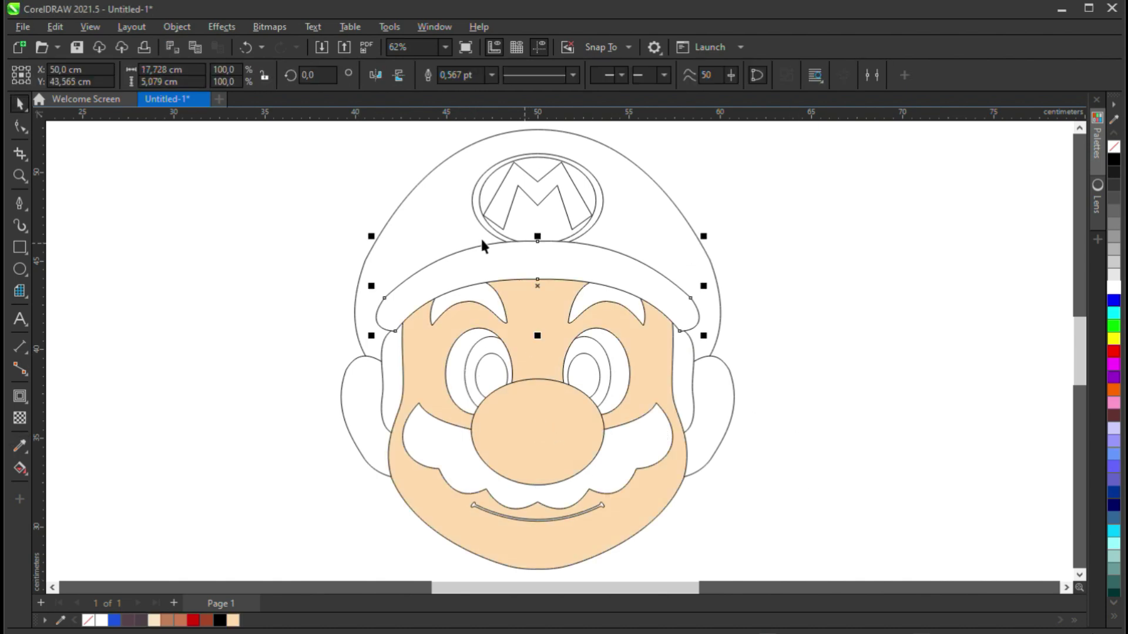
click(193, 621)
click(564, 205)
click(193, 620)
click(288, 436)
Step: Sample the skin tone from the face and fill both ears with it
key(i)
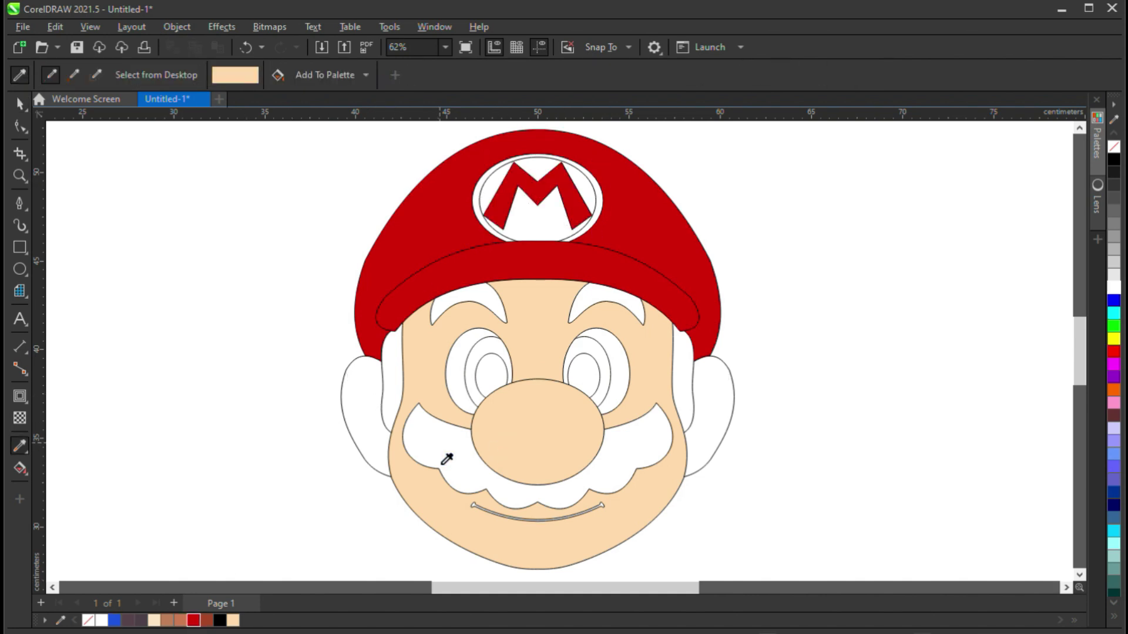
click(363, 411)
click(703, 403)
key(space)
Step: Fill the moustache with dark purple-brown and colour the mouth and both eyebrows black
click(641, 479)
click(141, 620)
right_click(219, 620)
click(318, 478)
click(621, 304)
click(219, 620)
click(242, 524)
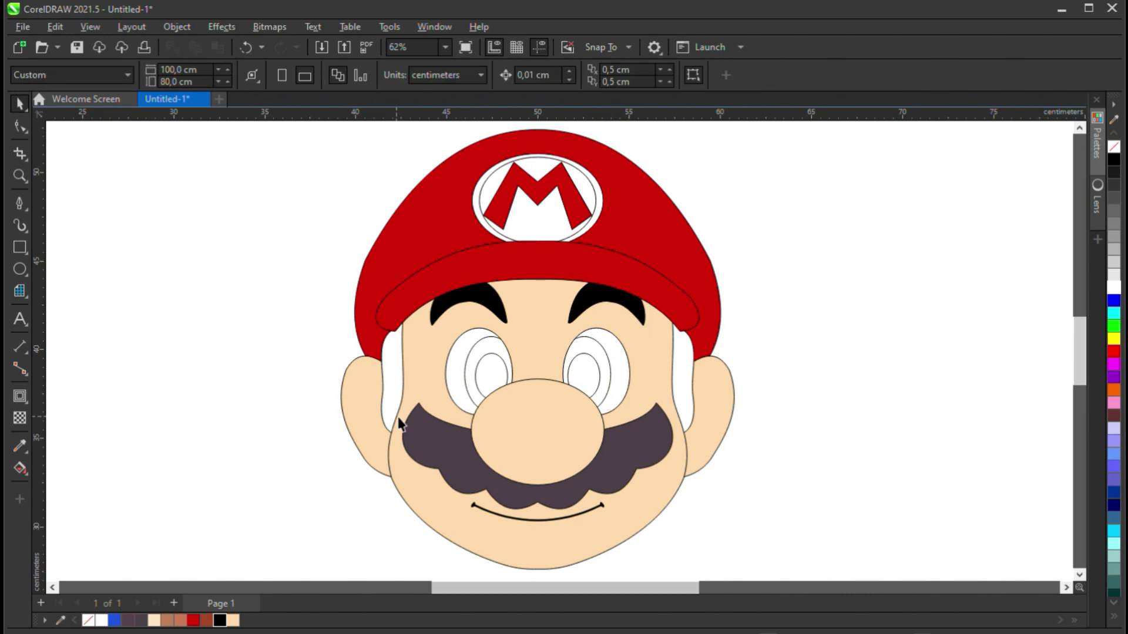
Step: Fill both sideburns with reddish brown
click(400, 422)
click(206, 620)
key(i)
click(392, 382)
click(683, 382)
key(space)
Step: Inside the eye on the right of the nose, colour the iris blue and the pupil black
click(623, 372)
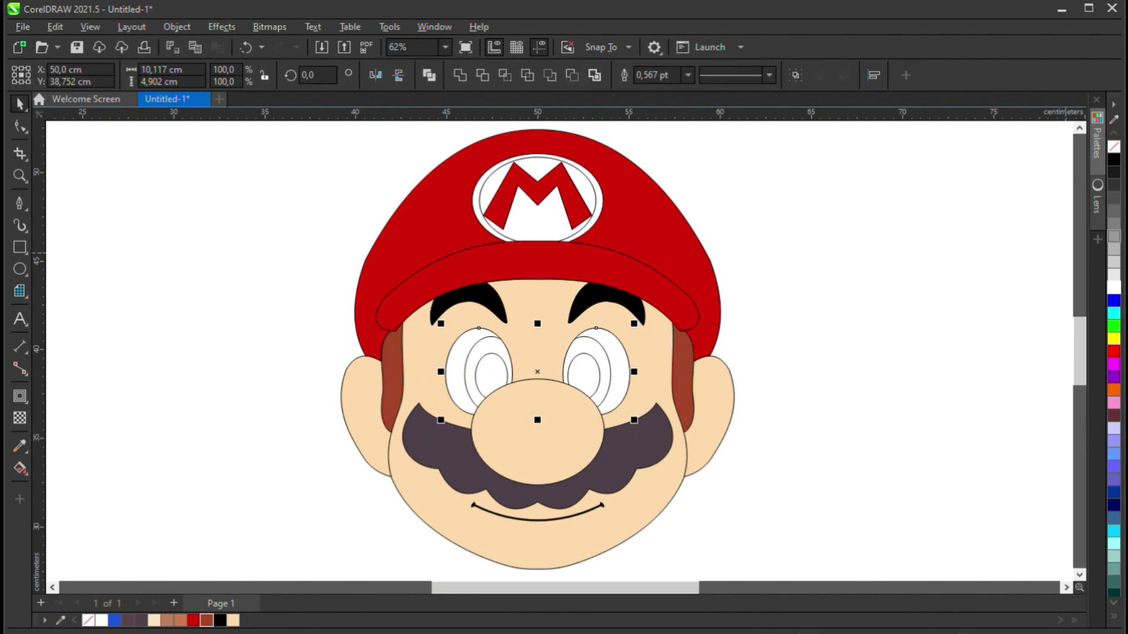
double_click(594, 380)
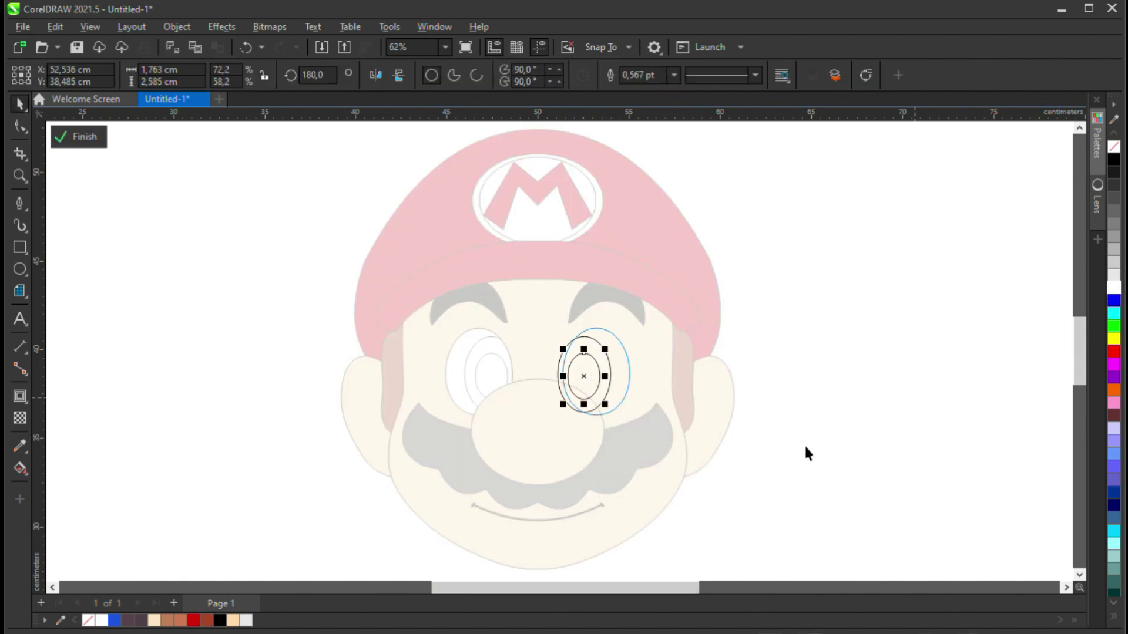
click(559, 402)
click(114, 621)
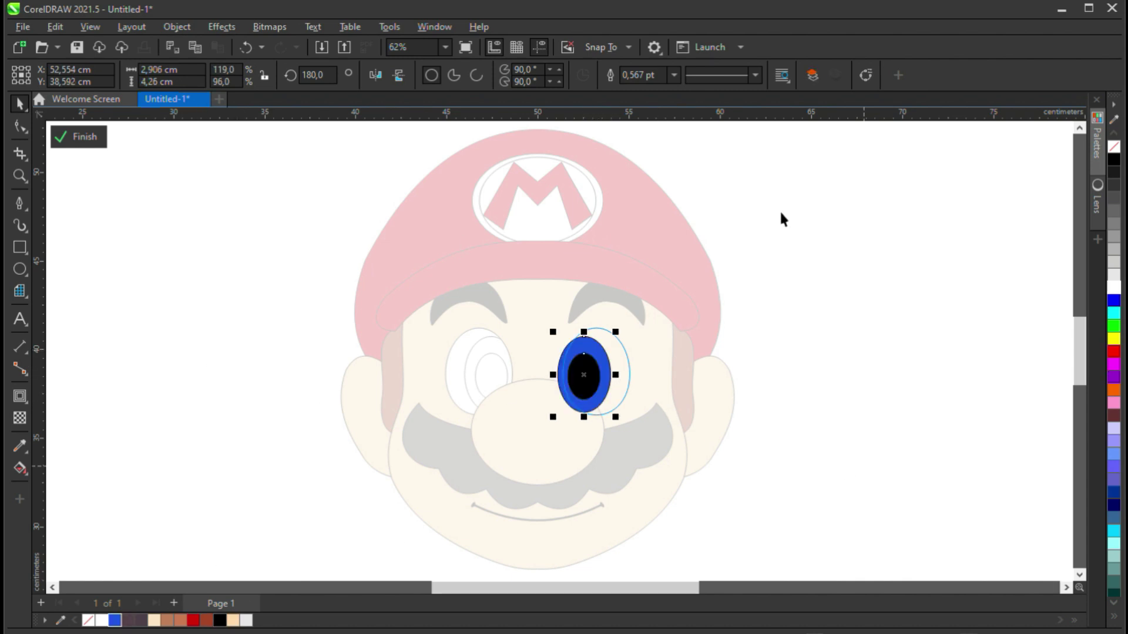
double_click(742, 395)
key(Escape)
Step: Inside the eye on the left of the nose, colour the pupil black and the iris blue without an outline
double_click(485, 372)
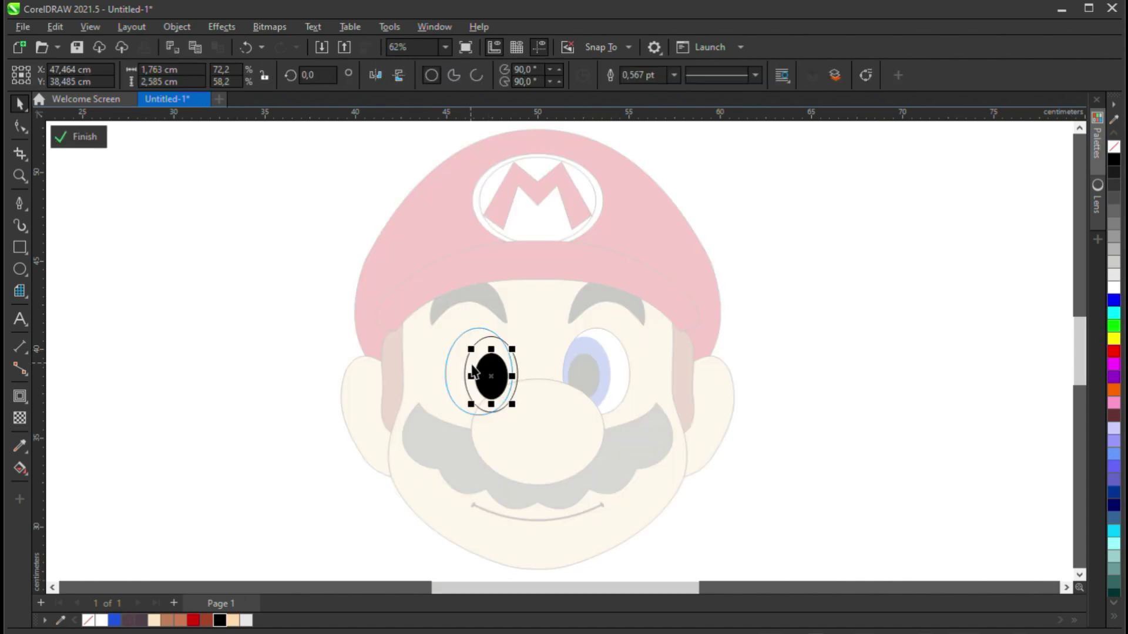
click(468, 379)
click(115, 621)
right_click(88, 620)
click(78, 136)
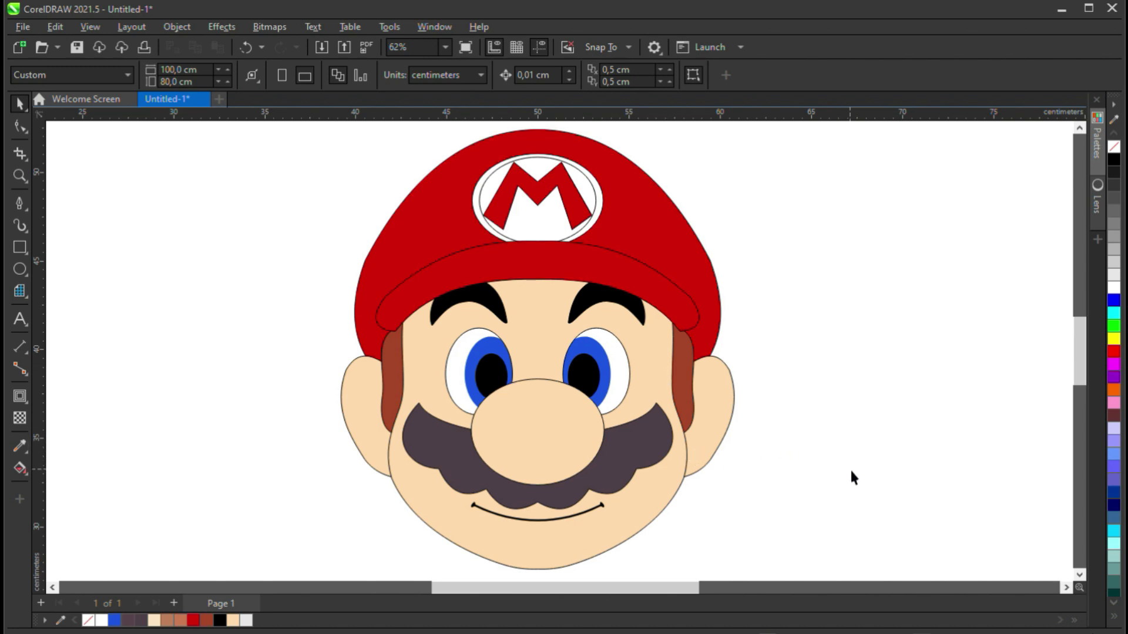
Step: Set a copy of the nose aside and build a blurred terracotta shadow without outline along the nose's lower-right edge
click(556, 420)
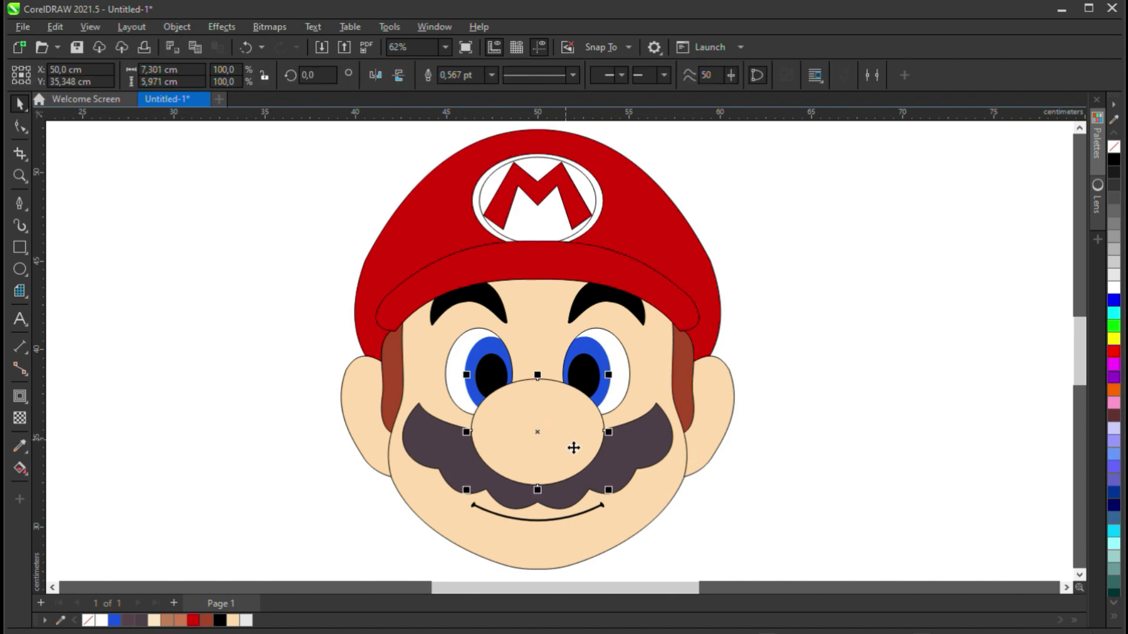
mouse_move(571, 426)
mouse_down()
mouse_move(261, 327)
mouse_move(254, 315)
mouse_move(623, 435)
mouse_move(596, 454)
mouse_move(584, 440)
mouse_move(615, 457)
mouse_up()
shift+click(311, 324)
click(481, 74)
right_click(1113, 146)
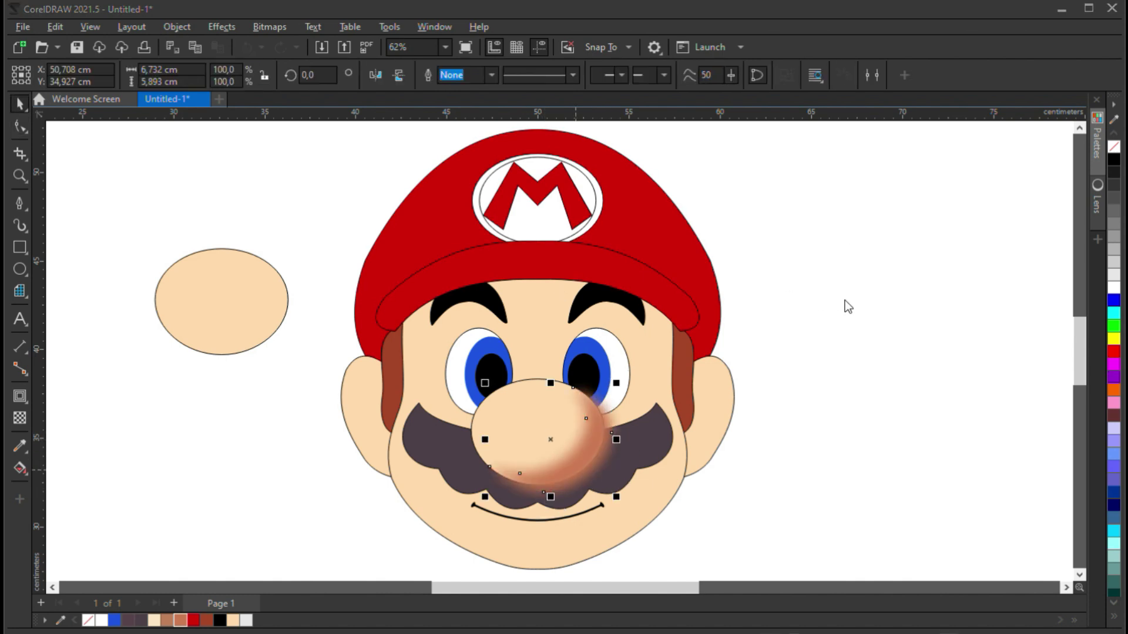
mouse_move(584, 468)
mouse_down()
mouse_move(511, 411)
mouse_move(603, 432)
mouse_up()
Step: Apply an elliptical fountain fill with a light cream centre to the nose and finish it with a soft light rim
key(g)
click(537, 432)
click(155, 620)
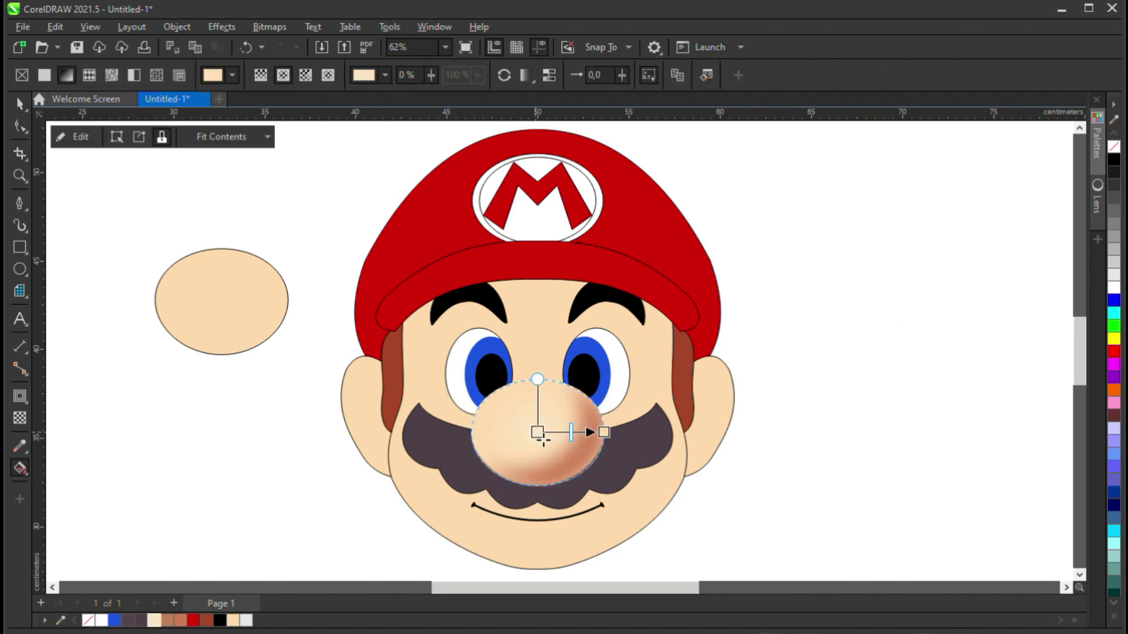
click(815, 428)
click(599, 433)
ctrl+click(599, 433)
ctrl+click(734, 460)
click(808, 457)
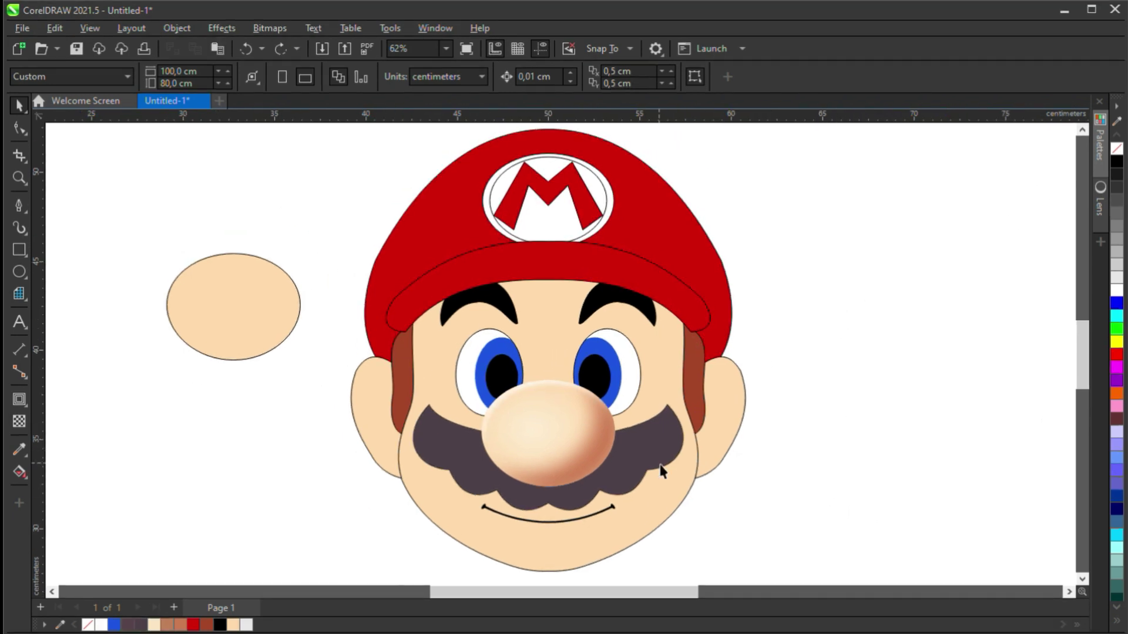
Step: Build a soft black shadow around the moustache's edge from a copy of its shape and place it over the moustache
click(660, 470)
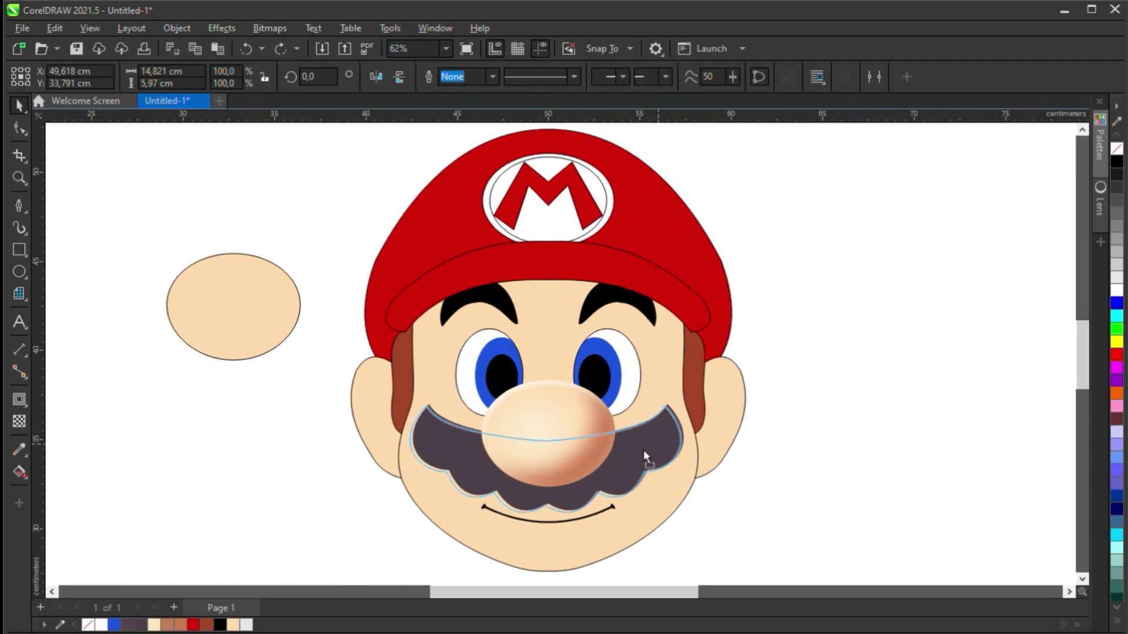
drag(666, 452, 328, 448)
click(19, 399)
drag(202, 504, 277, 508)
key(space)
key(Escape)
drag(304, 457, 648, 457)
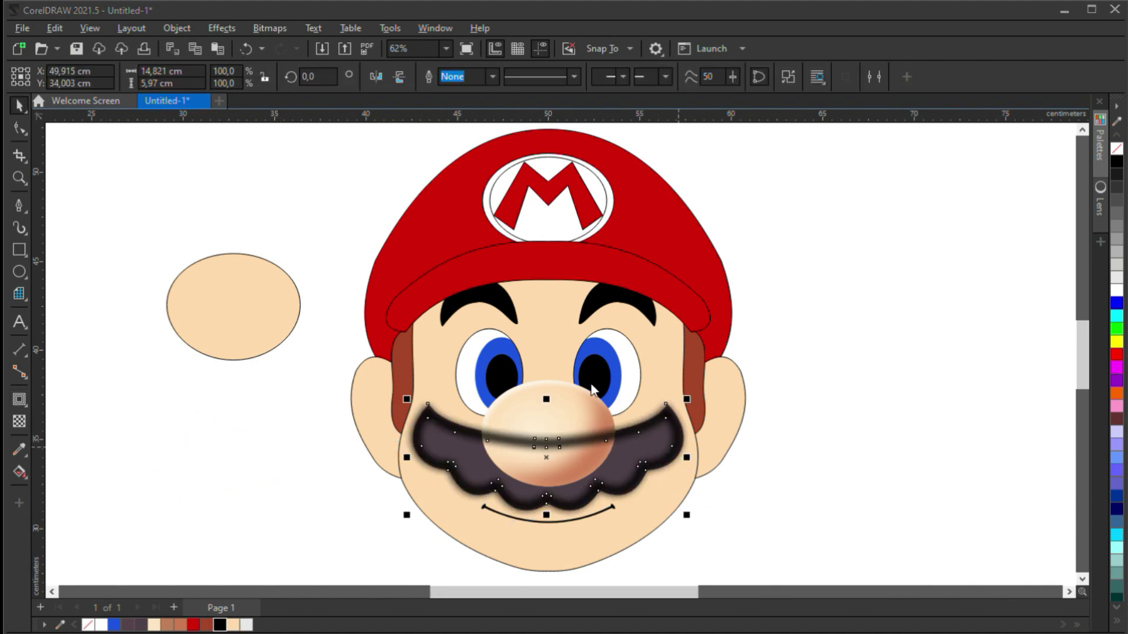
key(Escape)
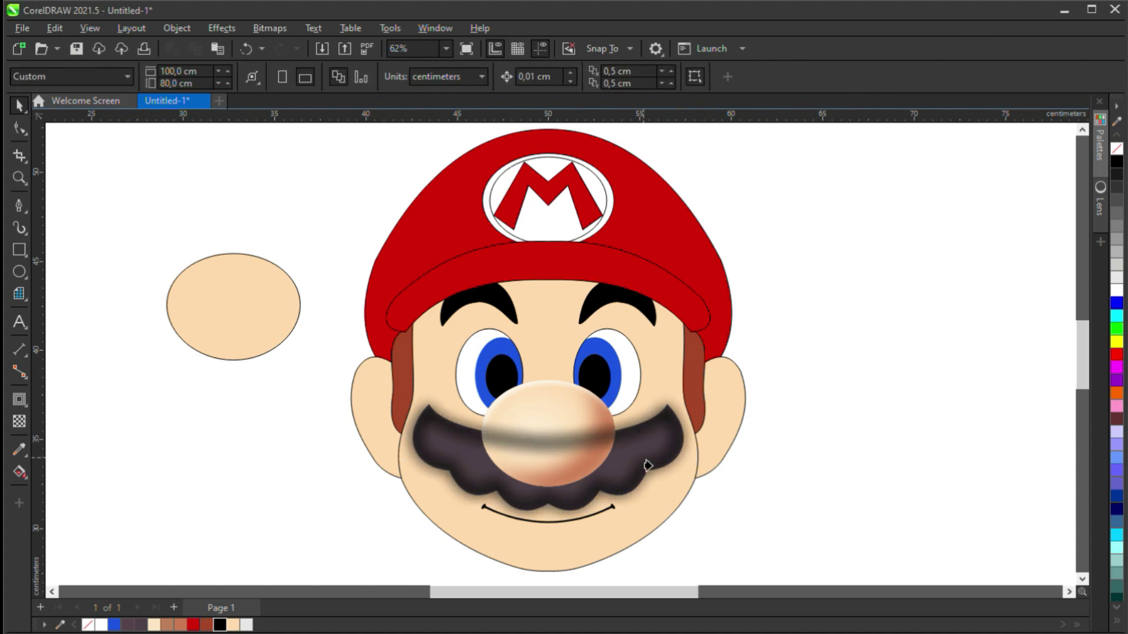
Step: Create a soft black shadow under the nose, about 7.3 × 3.4 cm, on the moustache from a copy of the nose shape
scroll(840, 495, down, 1)
drag(219, 285, 540, 466)
key(ctrl+shift+b)
click(225, 627)
key(ctrl+z)
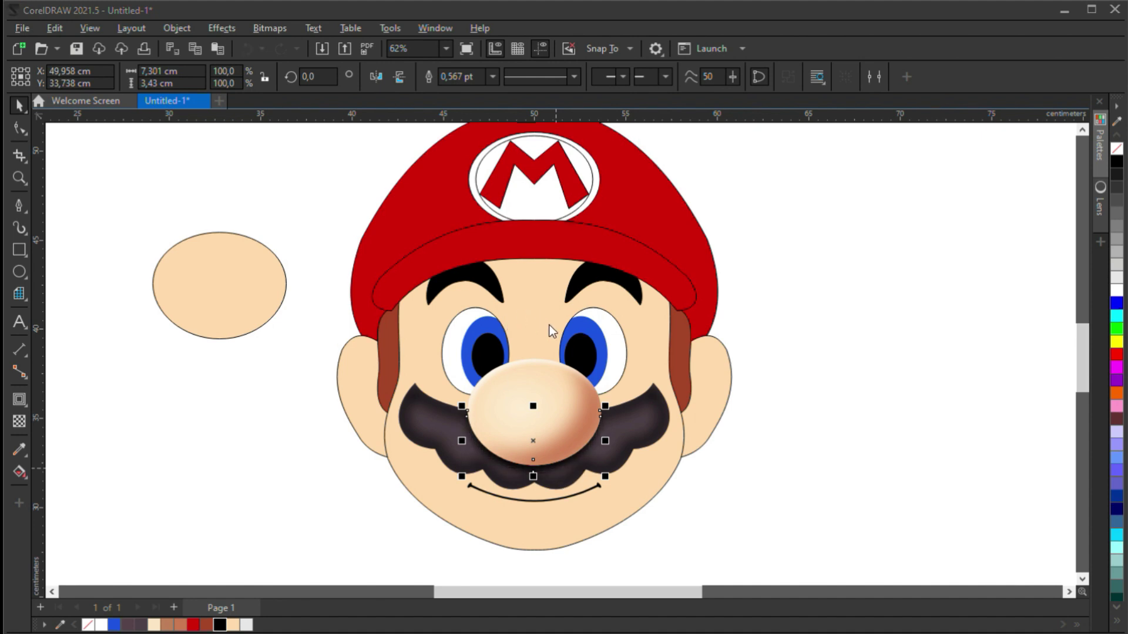
key(Escape)
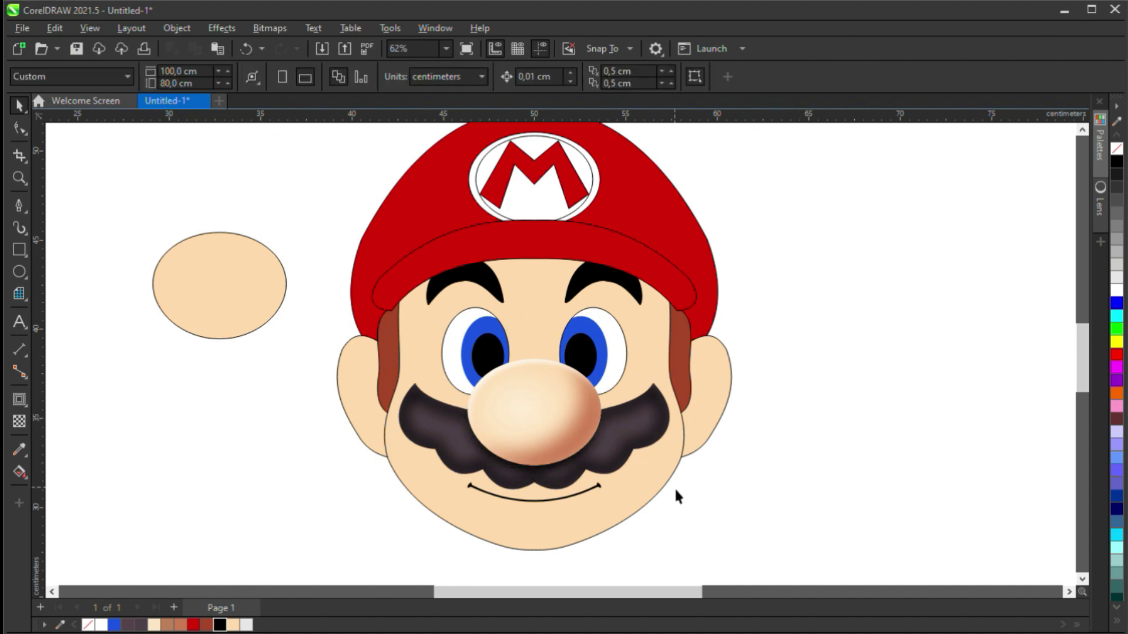
Step: Open the contents of the eye on the left of the nose for editing
click(481, 367)
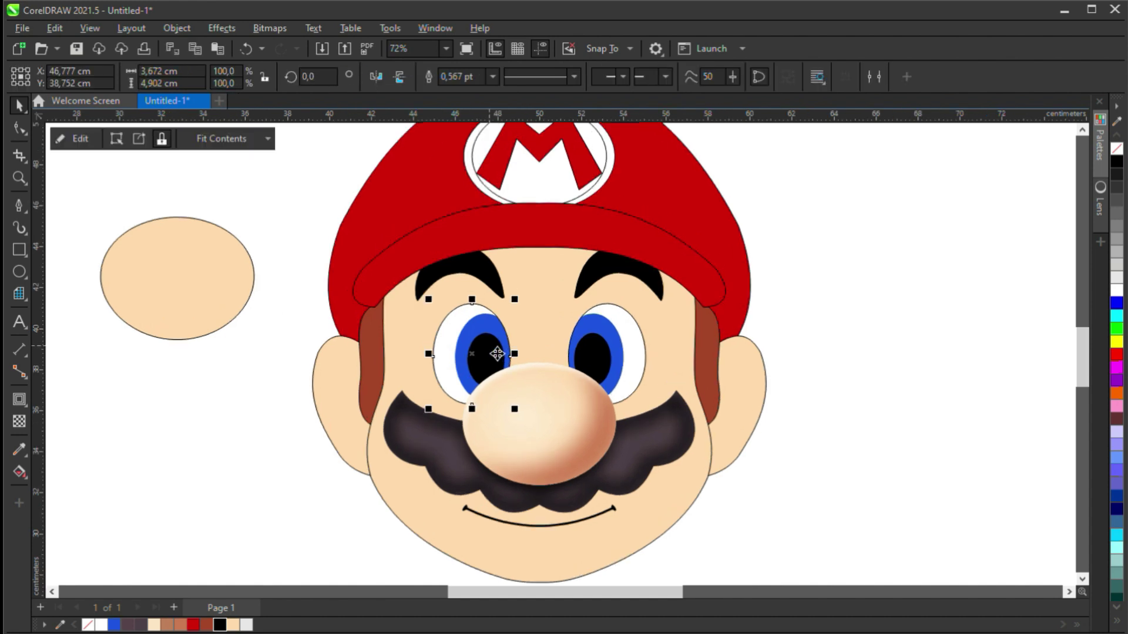
scroll(496, 354, up, 5)
ctrl+click(458, 365)
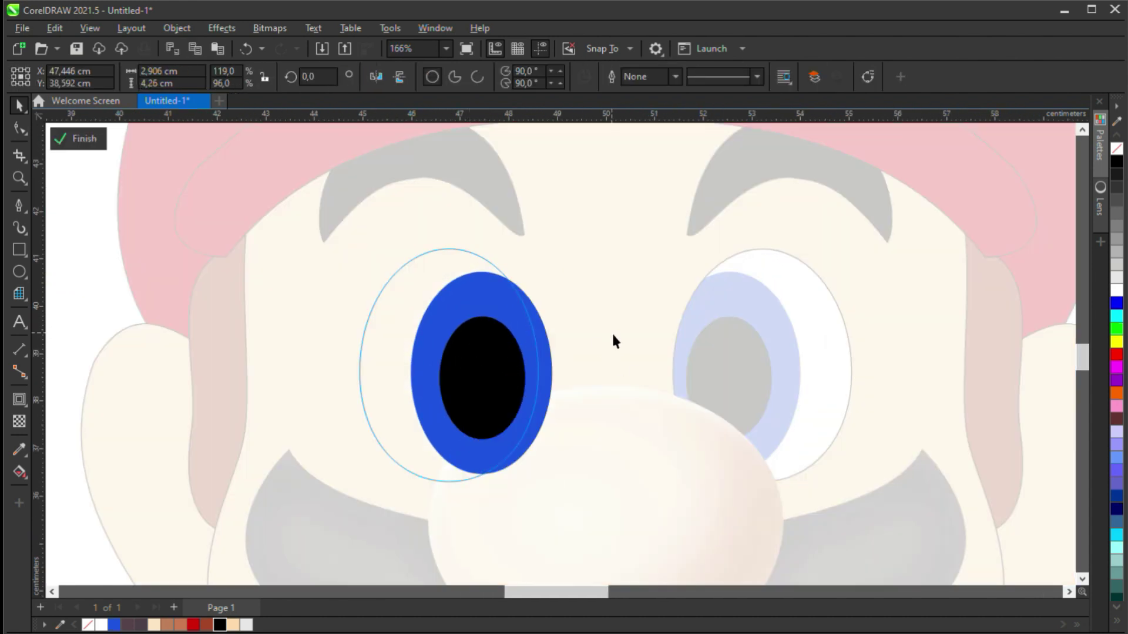
click(19, 204)
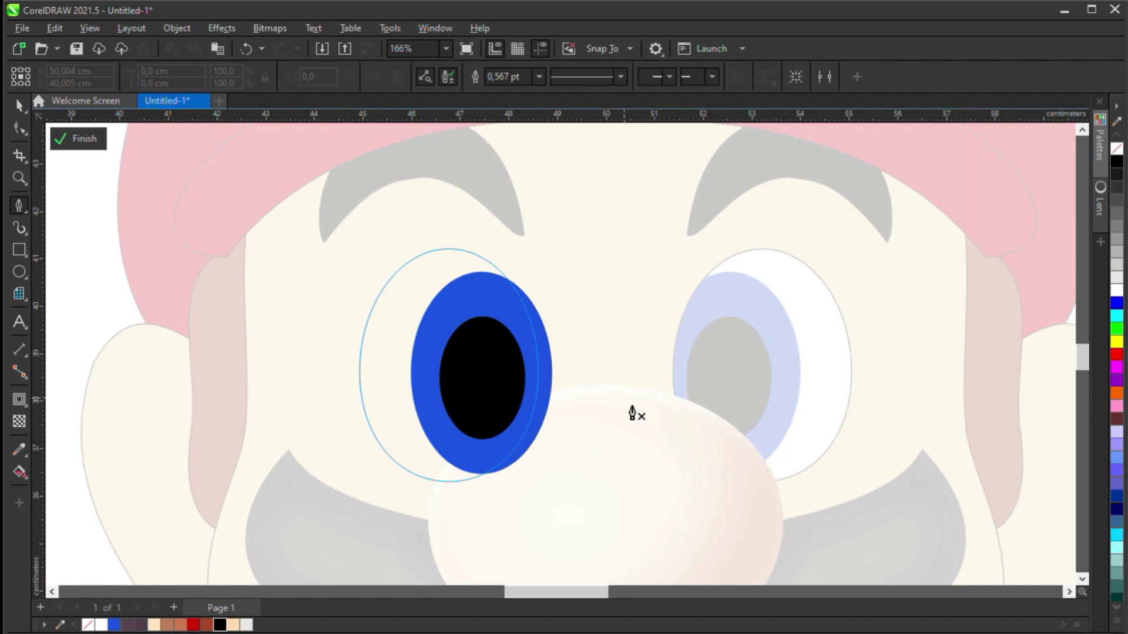
double_click(626, 286)
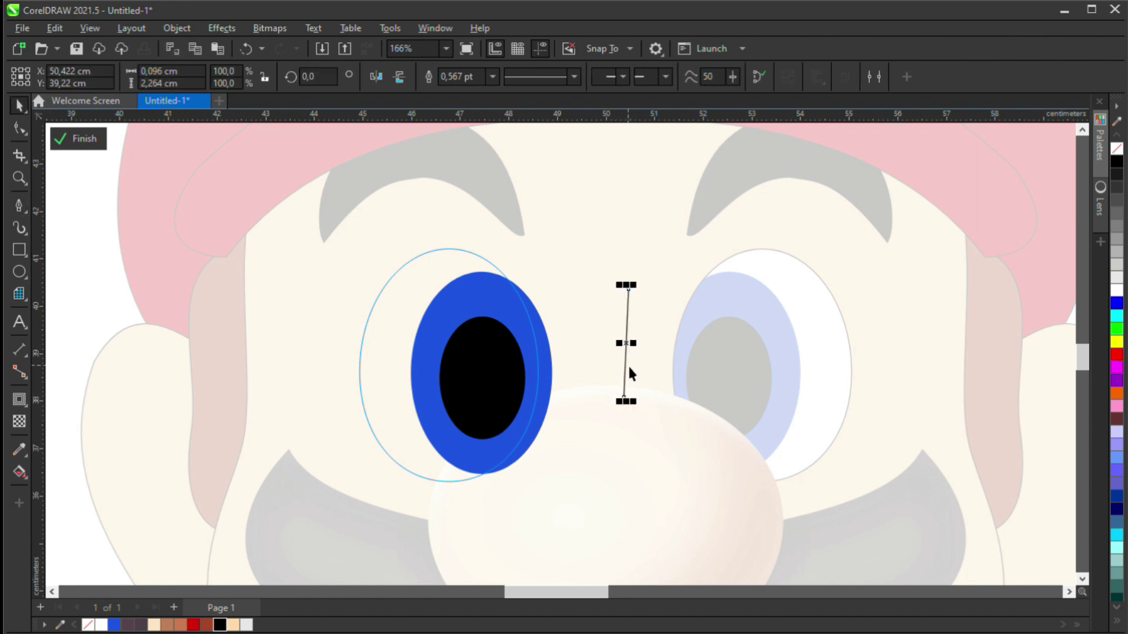
key(Delete)
Step: Draw a vertical line about 2.66 cm long between the eyes and set its outline width to 1.5 pt
click(623, 416)
double_click(624, 286)
scroll(626, 345, down, 1)
click(621, 301)
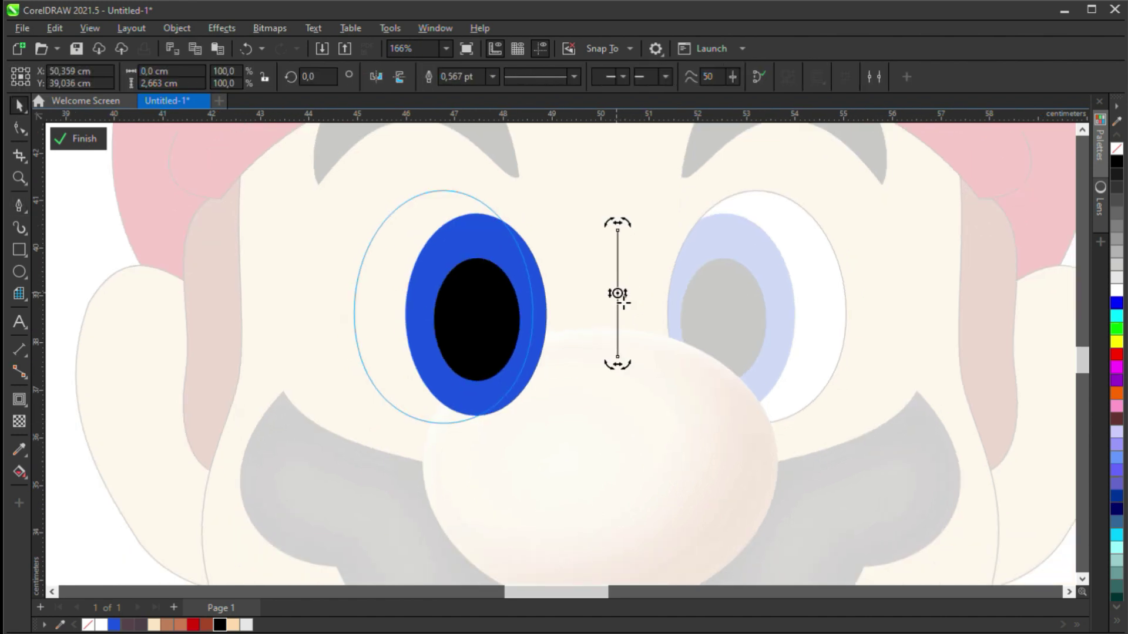
click(492, 77)
click(456, 133)
drag(627, 223, 643, 239)
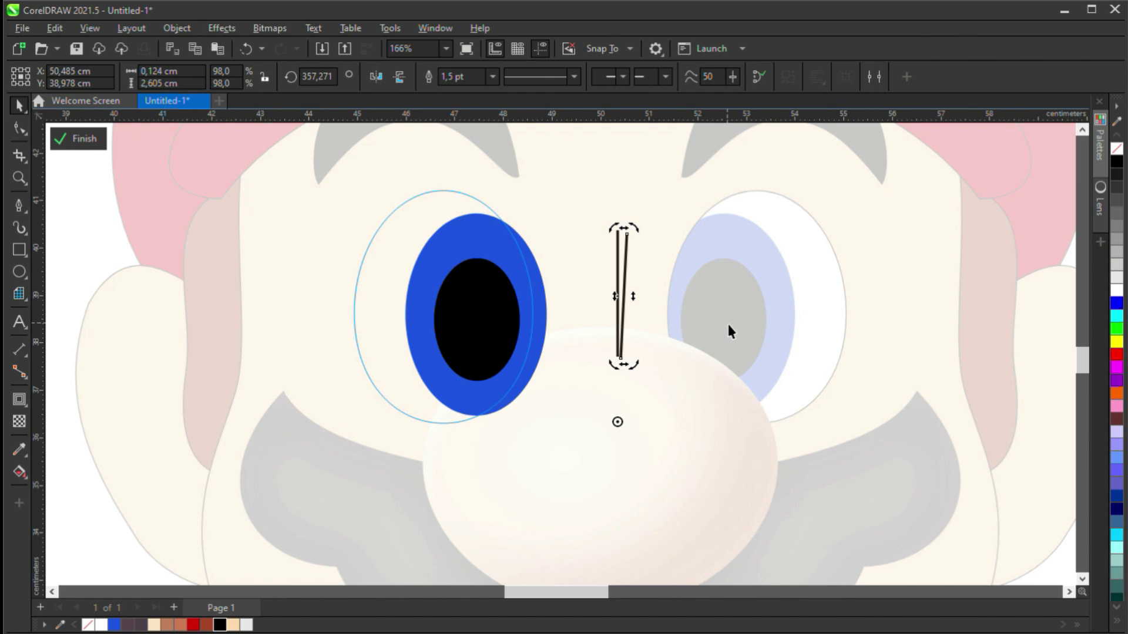
key(ctrl+r)
key(ctrl+z)
key(ctrl+z)
key(ctrl+z)
key(ctrl+z)
key(ctrl+z)
key(ctrl+z)
key(ctrl+z)
key(ctrl+z)
key(ctrl+z)
key(ctrl+z)
key(ctrl+z)
key(ctrl+z)
key(ctrl+z)
key(ctrl+z)
key(ctrl+z)
key(ctrl+z)
key(ctrl+z)
key(ctrl+z)
key(ctrl+z)
key(ctrl+z)
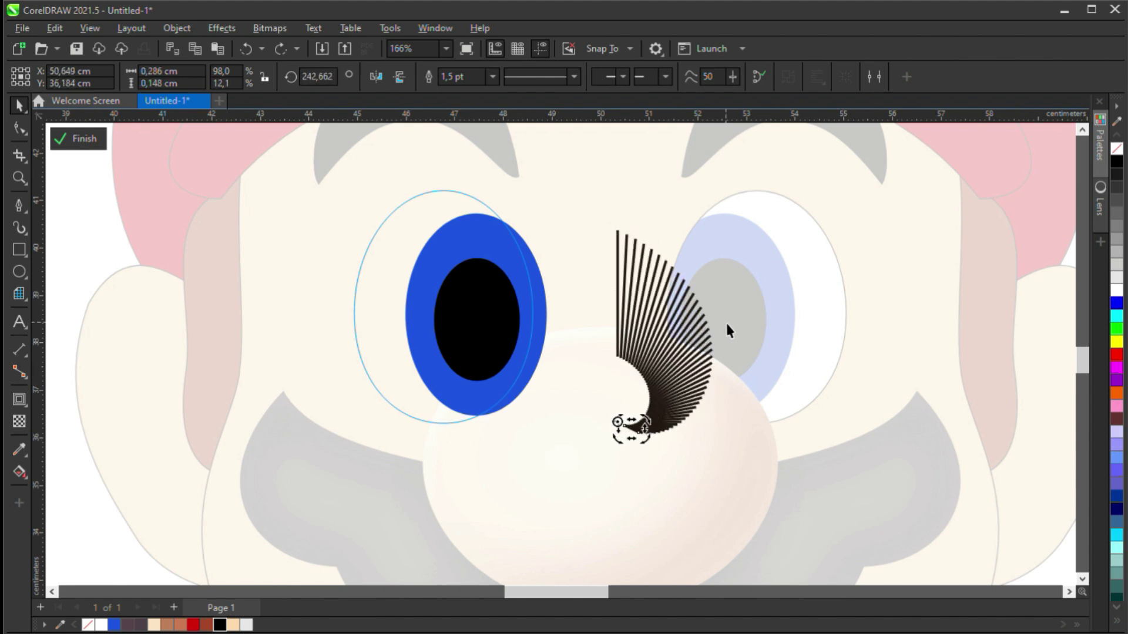
Step: Rotate a copy of the line by 15° about the pivot below it and repeat until the rays form a full circle
drag(624, 235, 700, 259)
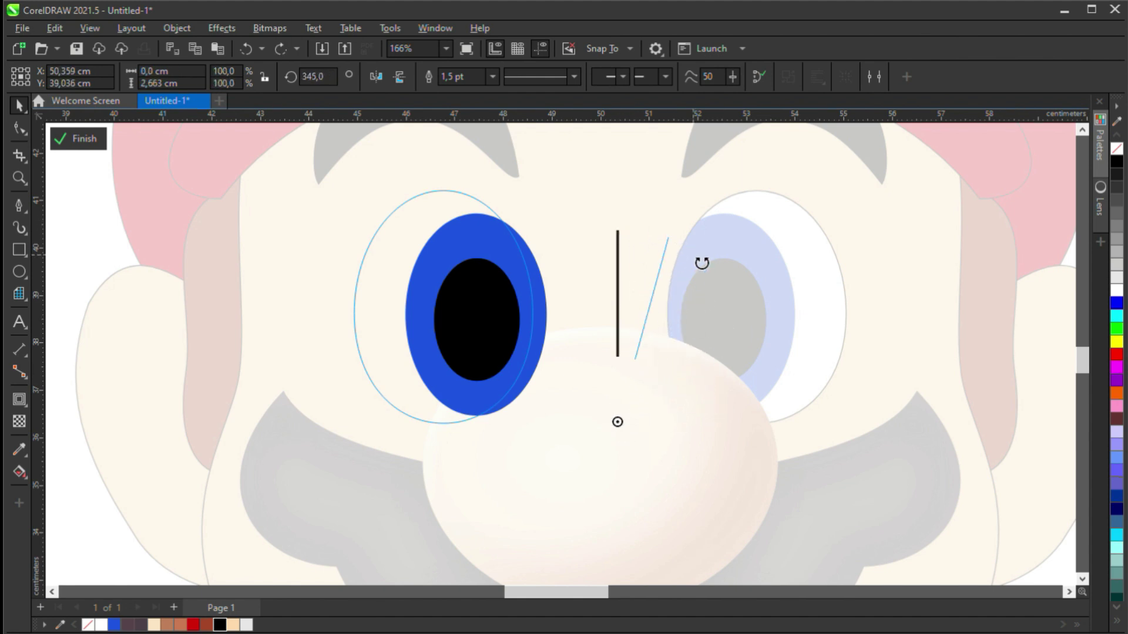
key(ctrl+r)
key(ctrl+r)
key(ctrl+r)
key(ctrl+r)
key(ctrl+r)
key(ctrl+r)
key(ctrl+r)
key(ctrl+r)
key(ctrl+r)
key(ctrl+r)
key(ctrl+r)
key(ctrl+r)
key(ctrl+r)
key(ctrl+r)
key(ctrl+r)
key(ctrl+r)
key(ctrl+r)
key(ctrl+r)
key(ctrl+r)
key(ctrl+r)
Step: Select all the ray lines, convert their outlines to objects and merge them into a single curve
scroll(768, 354, down, 1)
drag(826, 544, 460, 251)
scroll(665, 352, down, 1)
scroll(665, 352, up, 2)
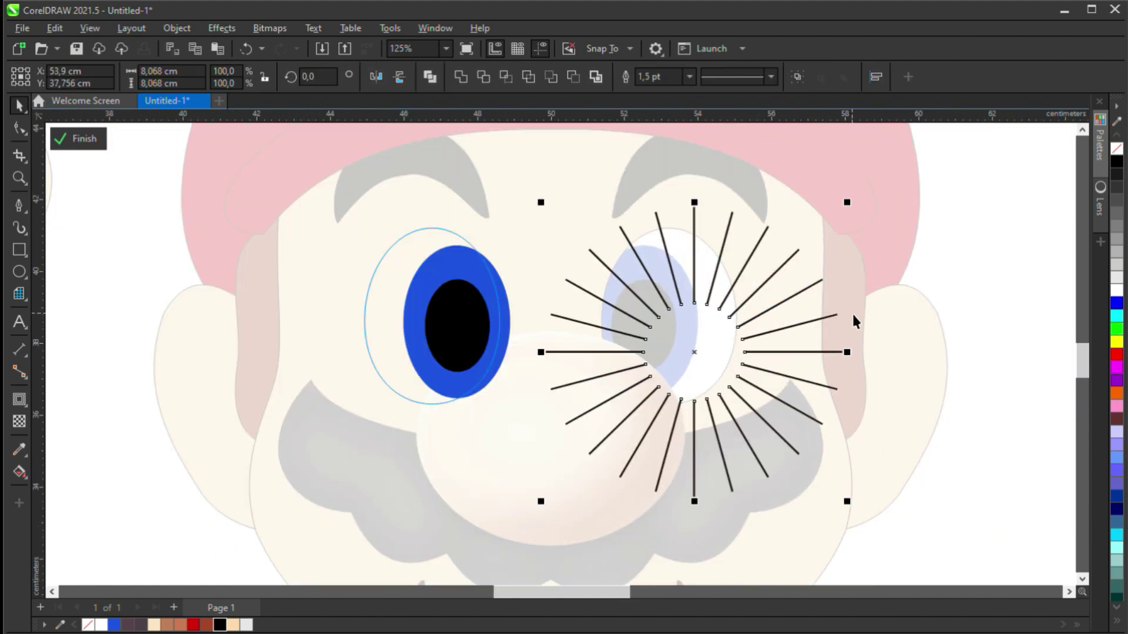
key(Escape)
click(752, 234)
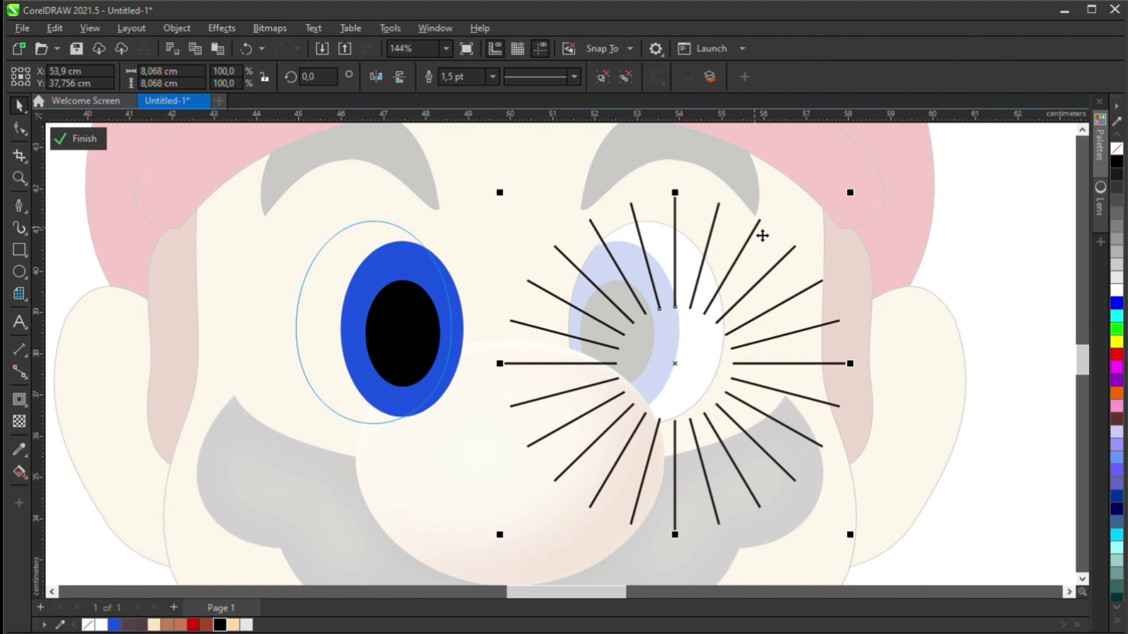
key(ctrl+k)
click(468, 79)
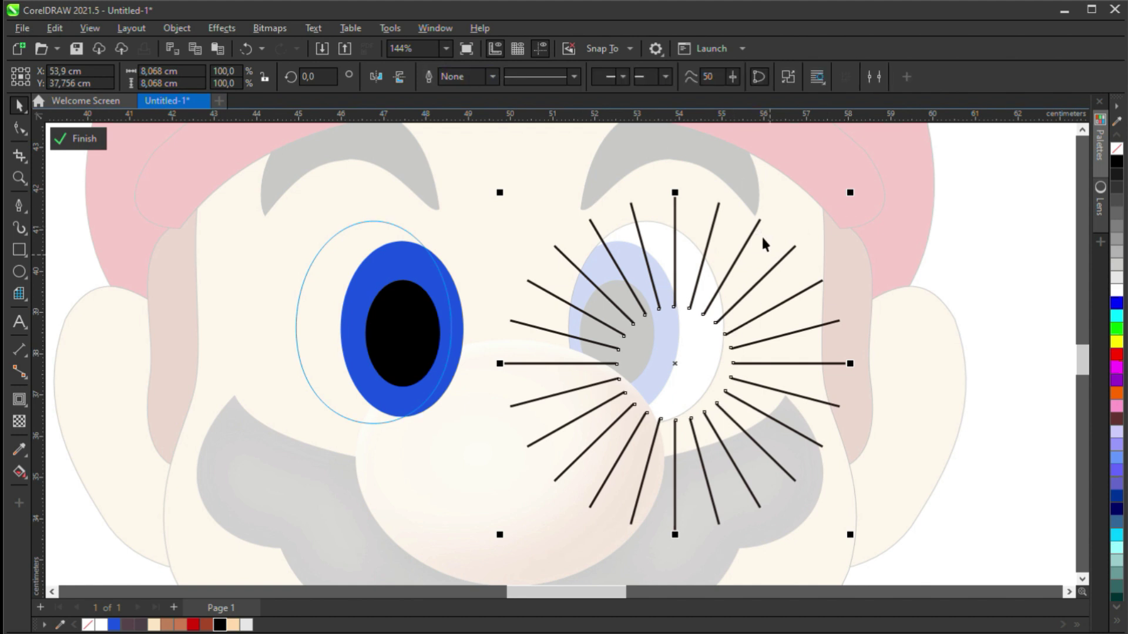
Step: Add slightly rotated copies of the ray ring to make it denser and select all the rays
click(768, 229)
drag(850, 192, 918, 300)
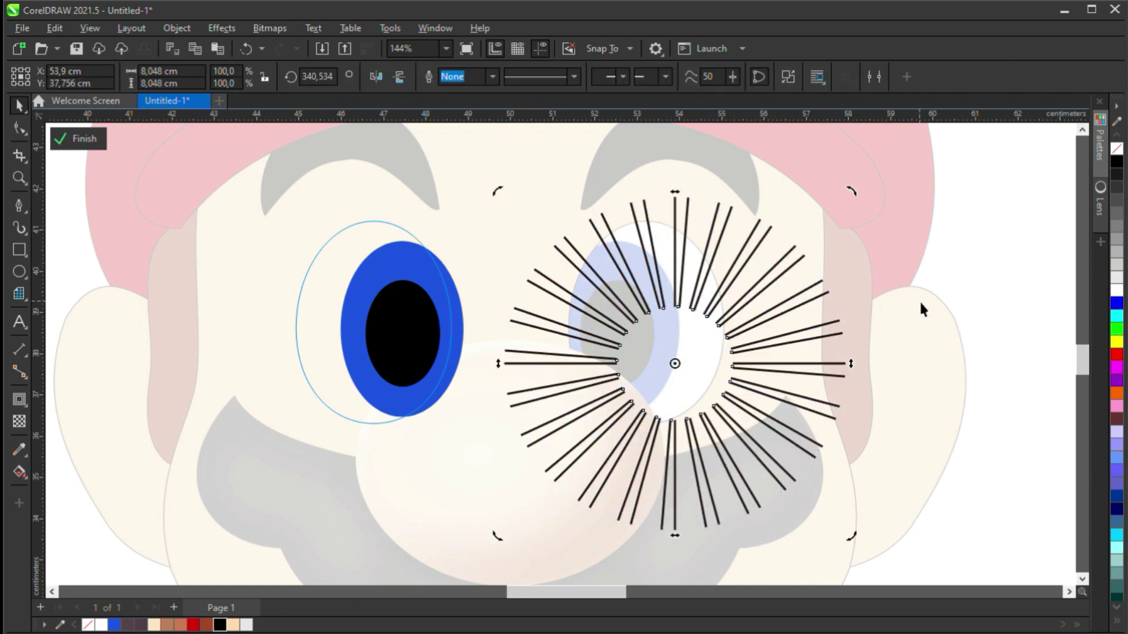
scroll(925, 314, down, 3)
drag(933, 485, 628, 185)
Step: Centre the ray ring on the blue iris at 4.739 × 5.971 cm and colour it white
scroll(744, 311, up, 3)
drag(745, 312, 563, 293)
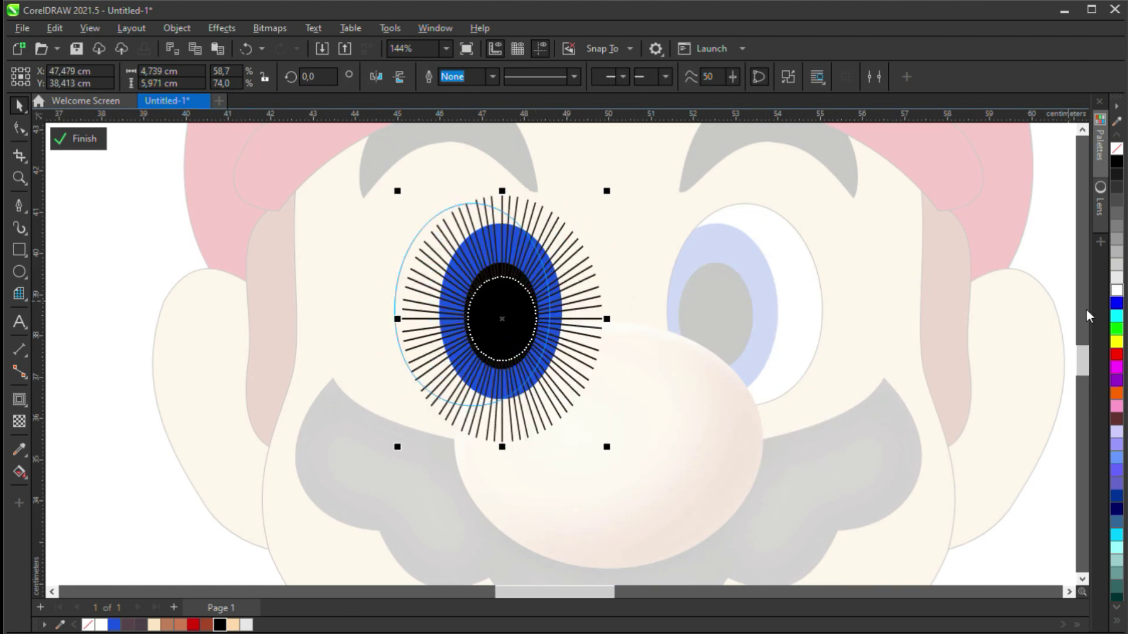
right_click(1116, 290)
scroll(567, 305, up, 2)
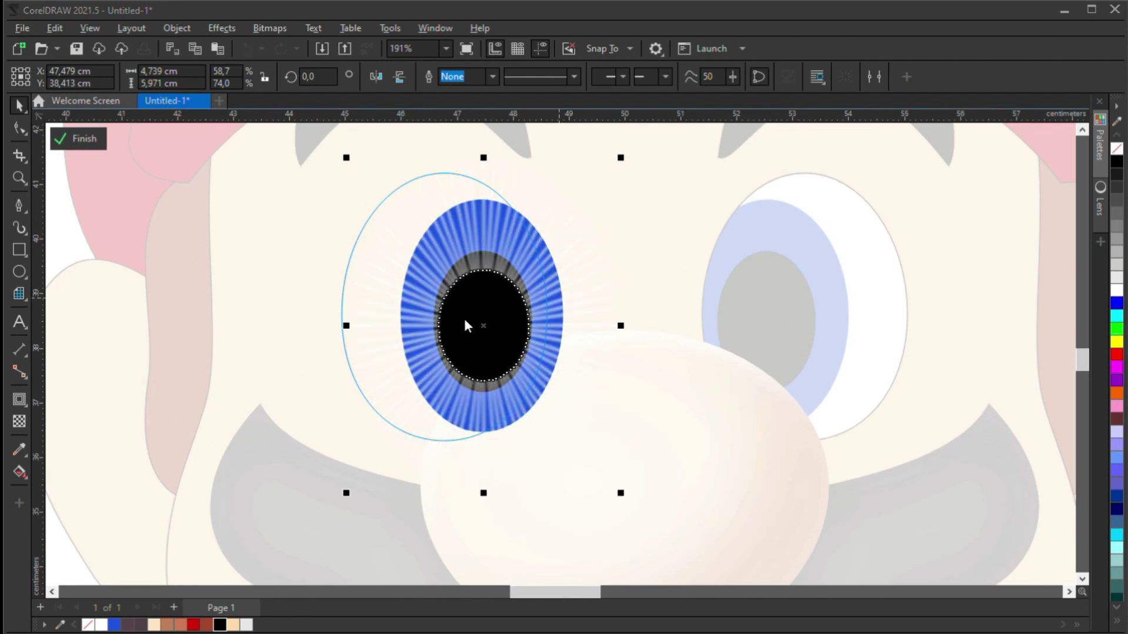
Step: Apply an elliptical fountain transparency to the white rays over the iris
click(546, 287)
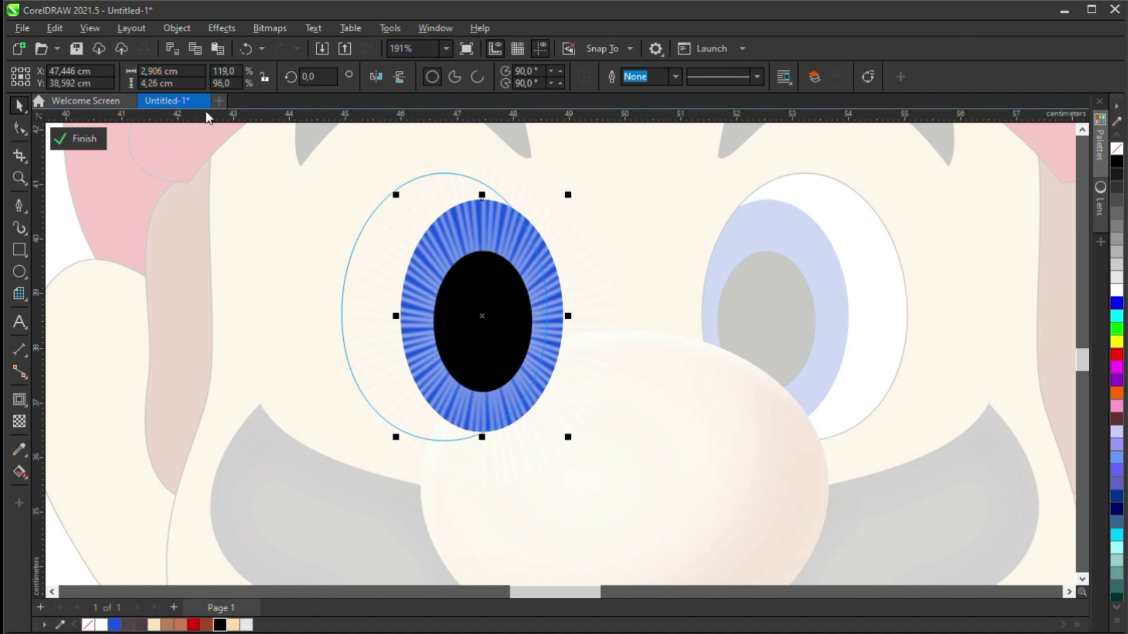
click(555, 252)
click(19, 421)
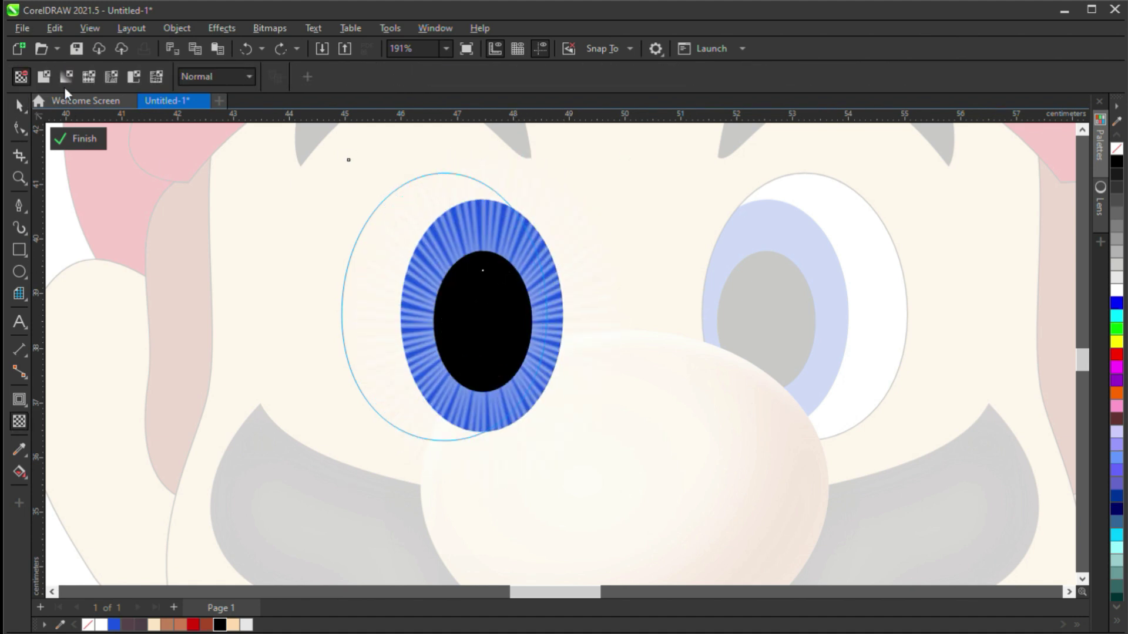
click(66, 77)
click(342, 76)
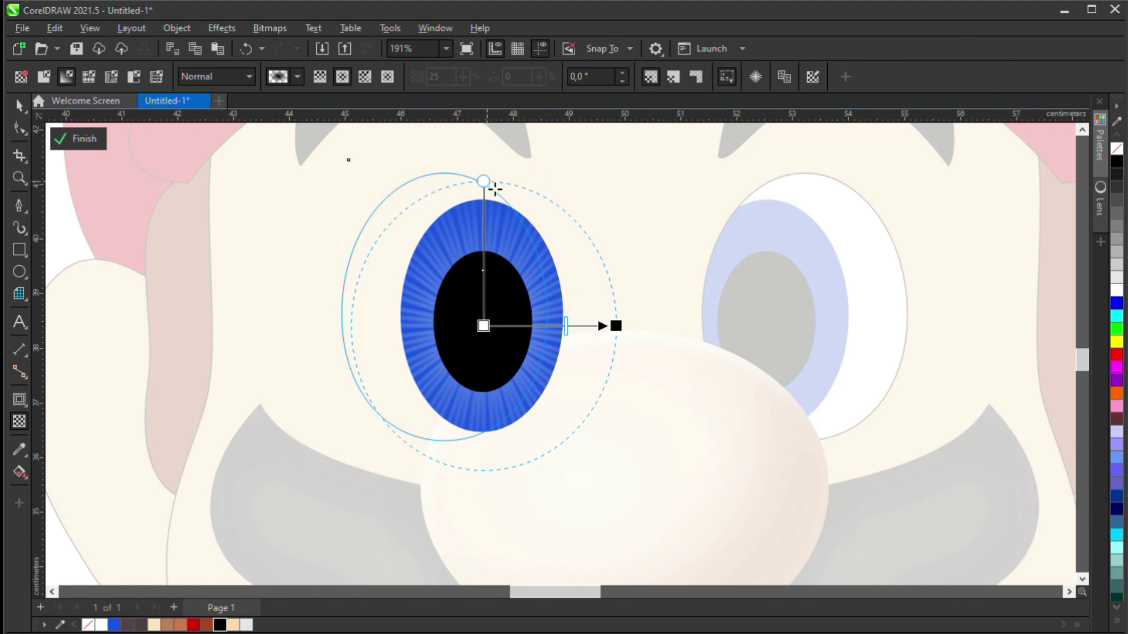
Step: Adjust the elliptical transparency of the iris rays and add a small blurred blue glow in the lower part of the pupil
drag(494, 188, 495, 207)
drag(624, 339, 613, 339)
key(space)
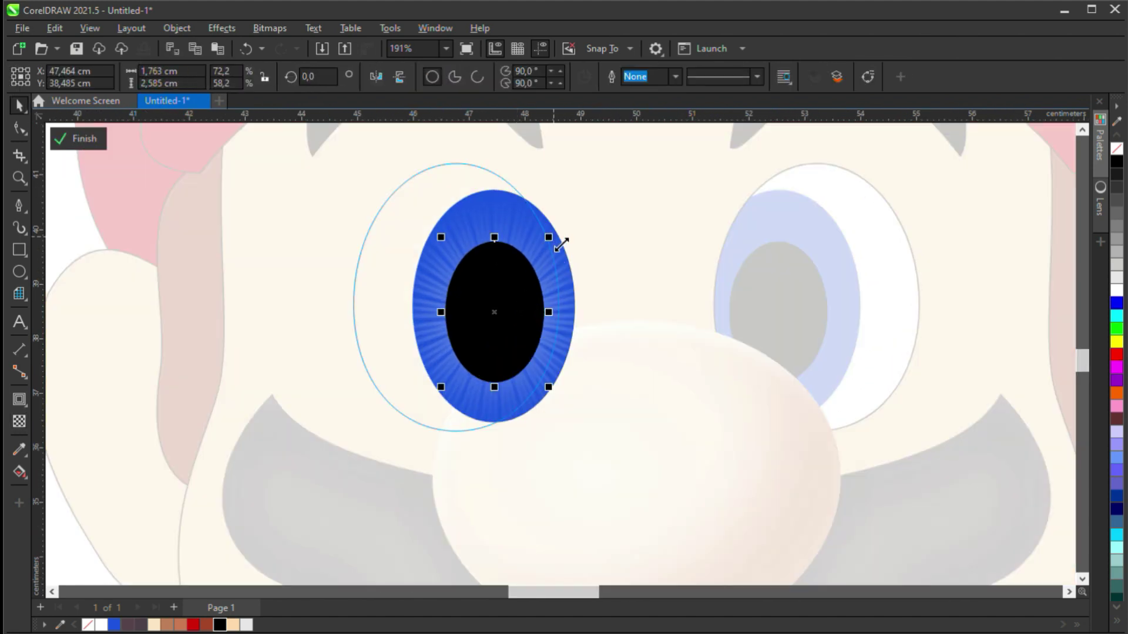
drag(560, 245, 506, 330)
click(1117, 304)
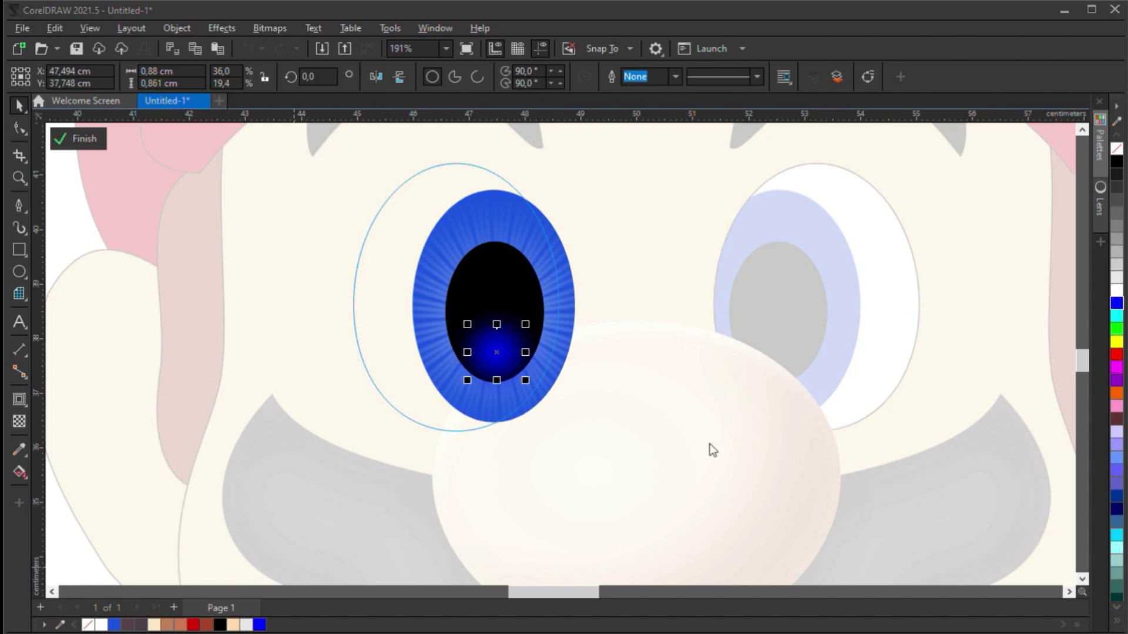
Step: Draw a small white highlight circle with soft edges in the upper part of the pupil
click(641, 363)
click(20, 271)
mouse_move(485, 265)
mouse_down()
mouse_move(516, 284)
mouse_move(488, 269)
mouse_up()
click(1117, 290)
click(670, 382)
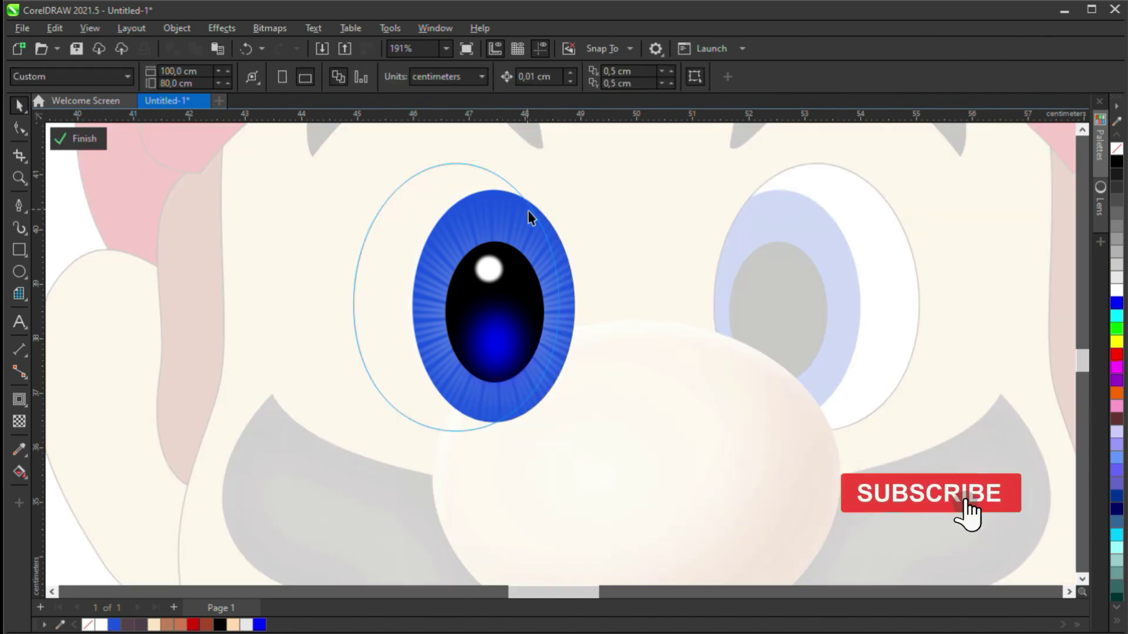
Step: Combine ellipses into a ring around the iris, about 3.67 × 5.38 cm, and make it navy blue with blurred edges
click(531, 219)
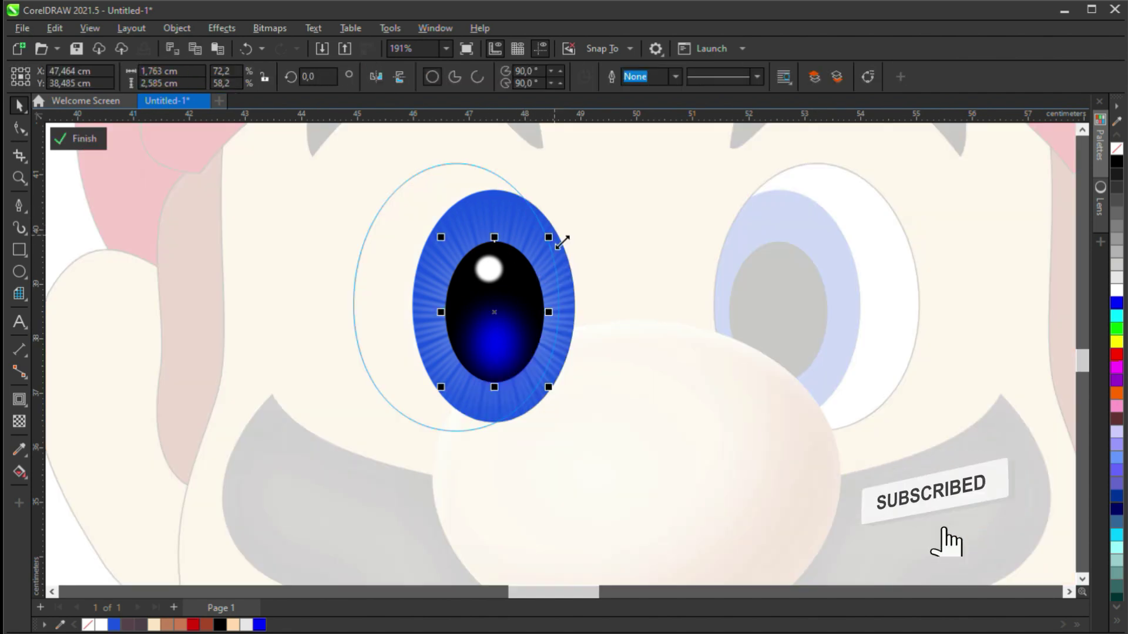
drag(390, 458, 596, 164)
drag(554, 237, 273, 263)
drag(318, 190, 551, 223)
shift+click(252, 232)
key(ctrl+l)
click(1116, 508)
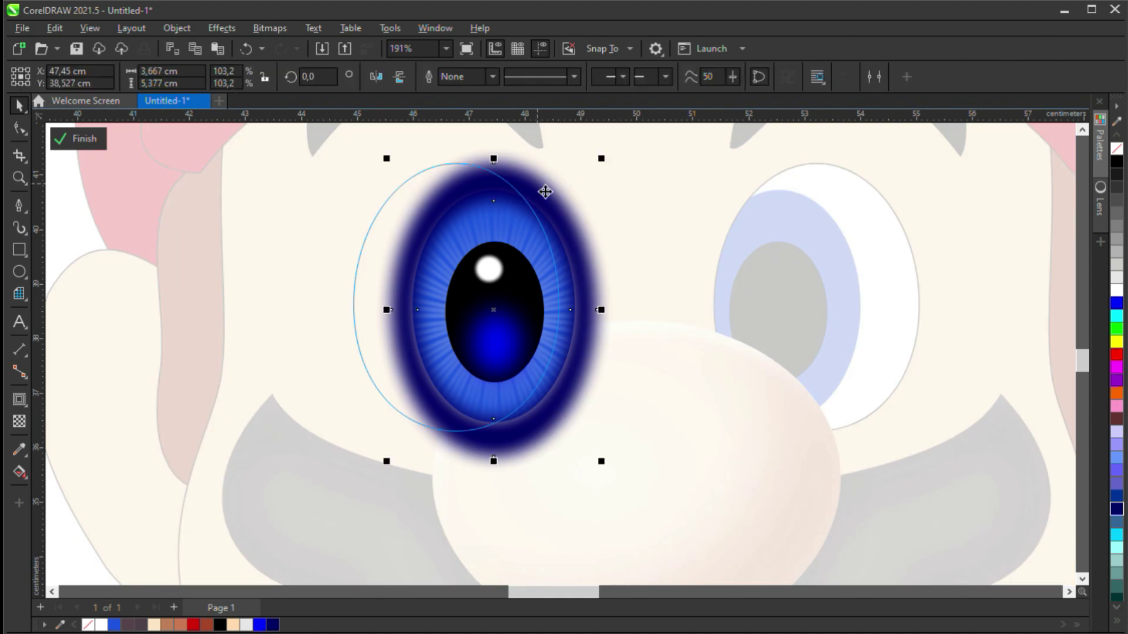
Step: Clip the blurred navy ring inside the iris so it shades only the iris rim
click(525, 224)
ctrl+click(532, 230)
mouse_move(533, 239)
mouse_down()
mouse_move(277, 265)
mouse_move(535, 238)
mouse_up()
key(Delete)
key(ctrl+z)
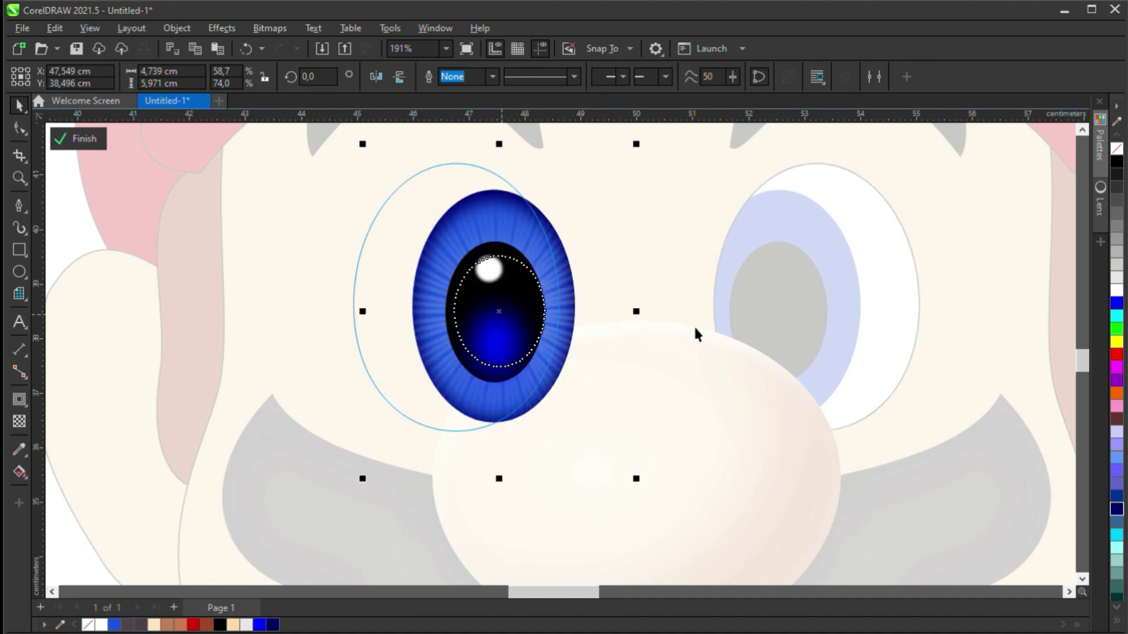
ctrl+click(697, 327)
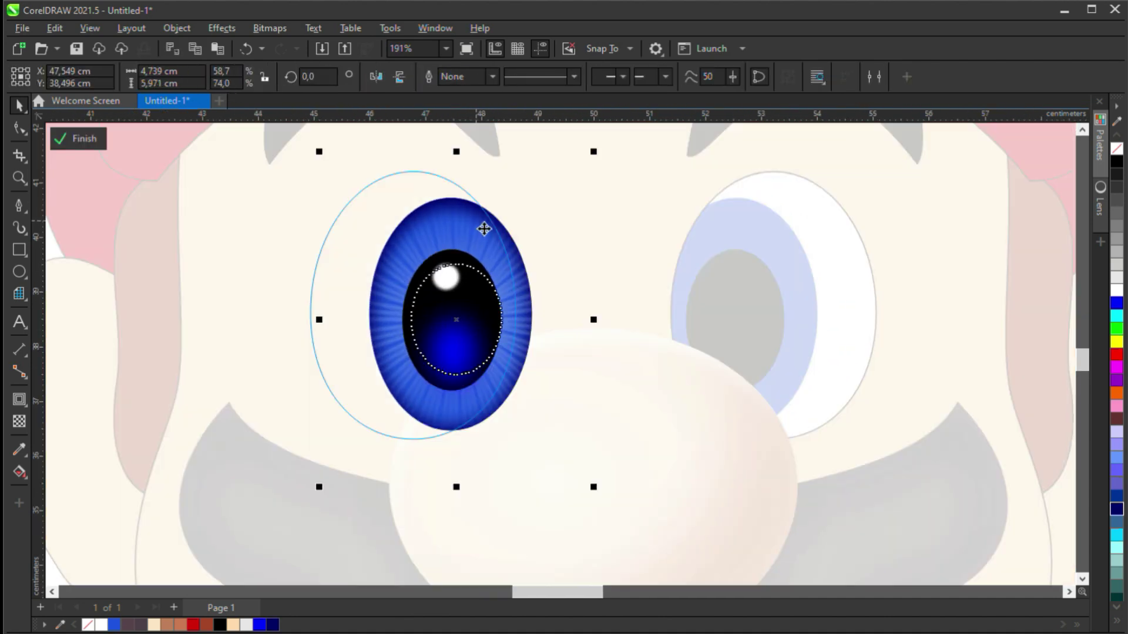
Step: Give the iris an elliptical fountain fill, extend it slightly past the edge and colour its nodes with light blue
key(g)
click(283, 77)
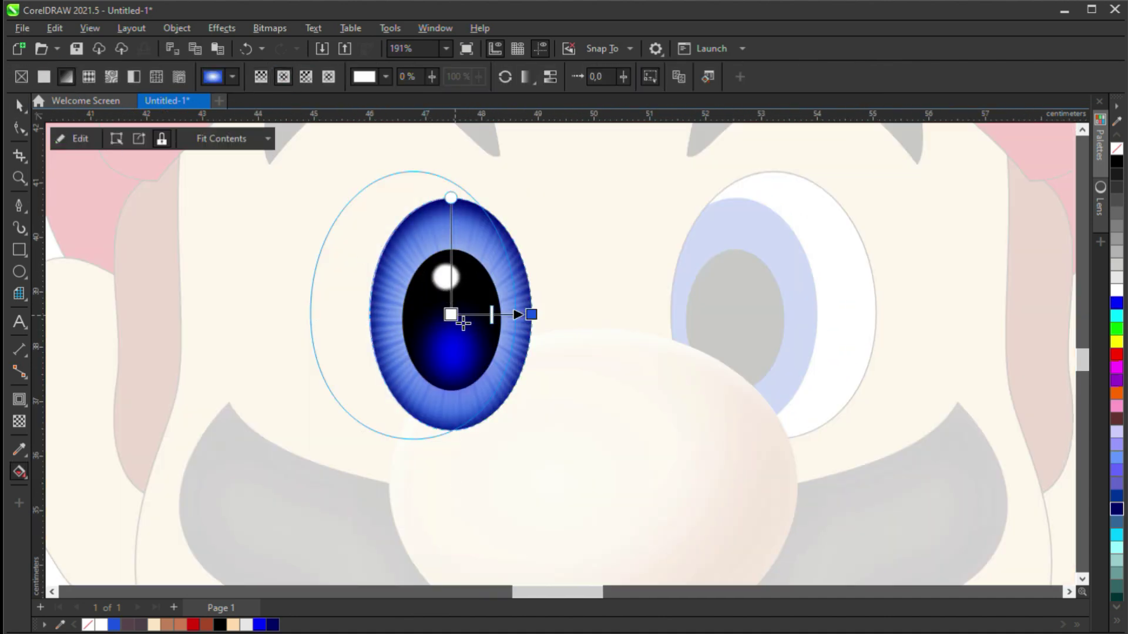
drag(530, 314, 536, 313)
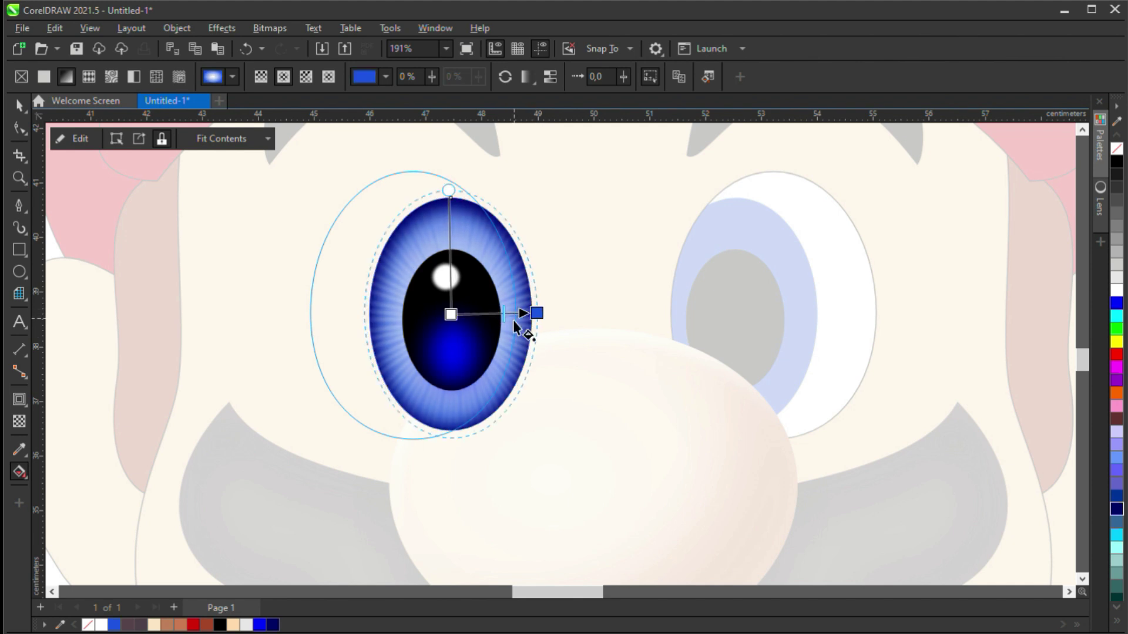
double_click(509, 313)
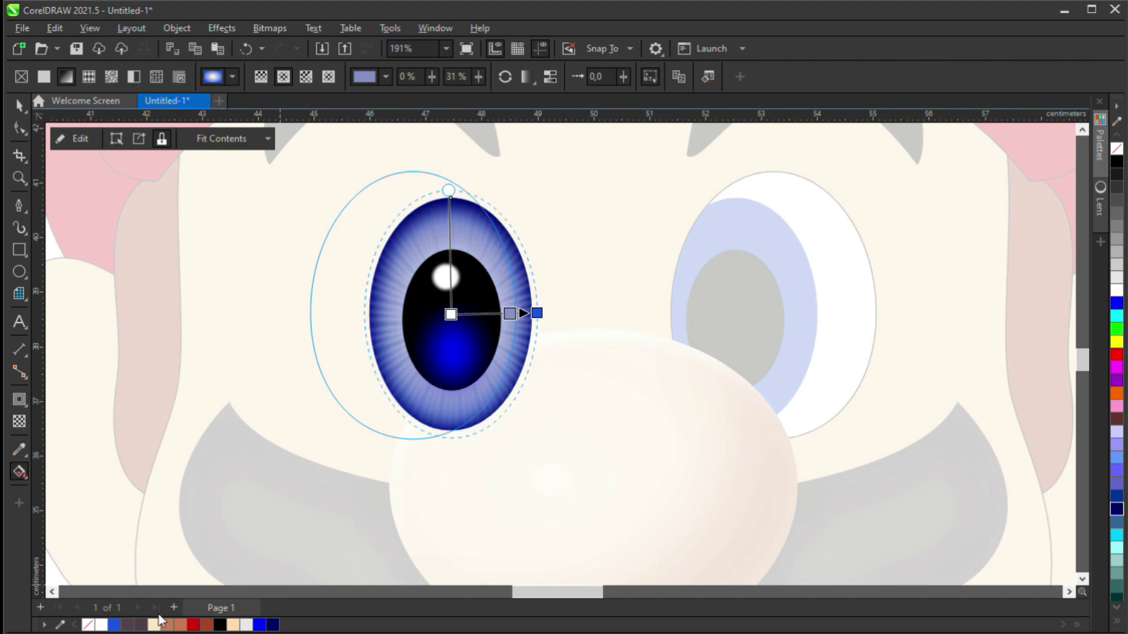
click(1118, 319)
double_click(515, 315)
double_click(509, 314)
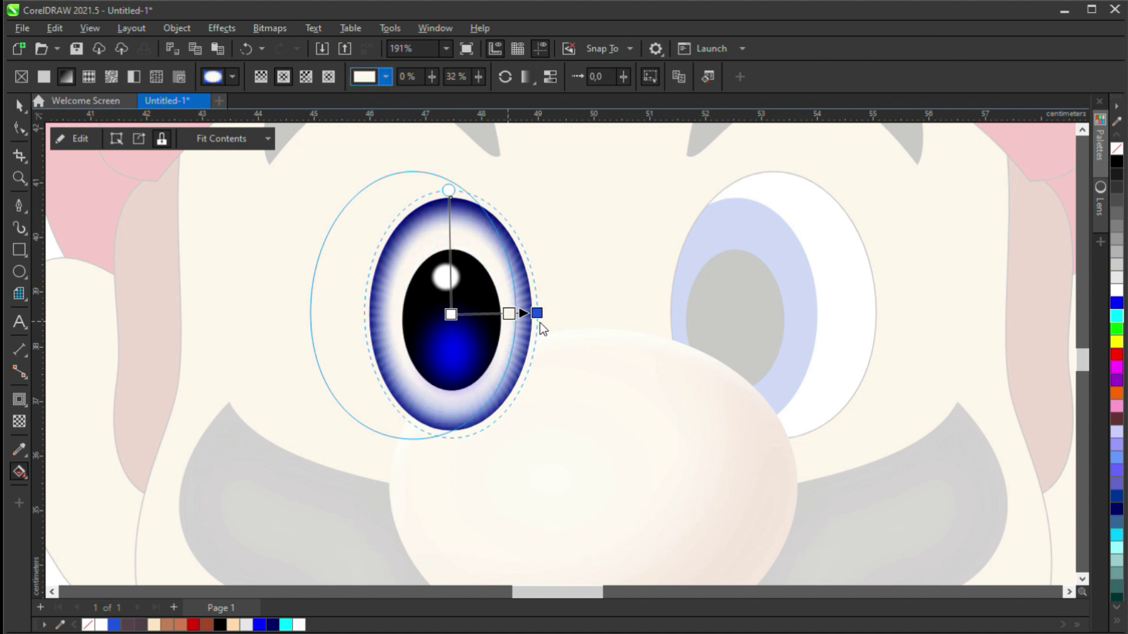
drag(1116, 458, 517, 326)
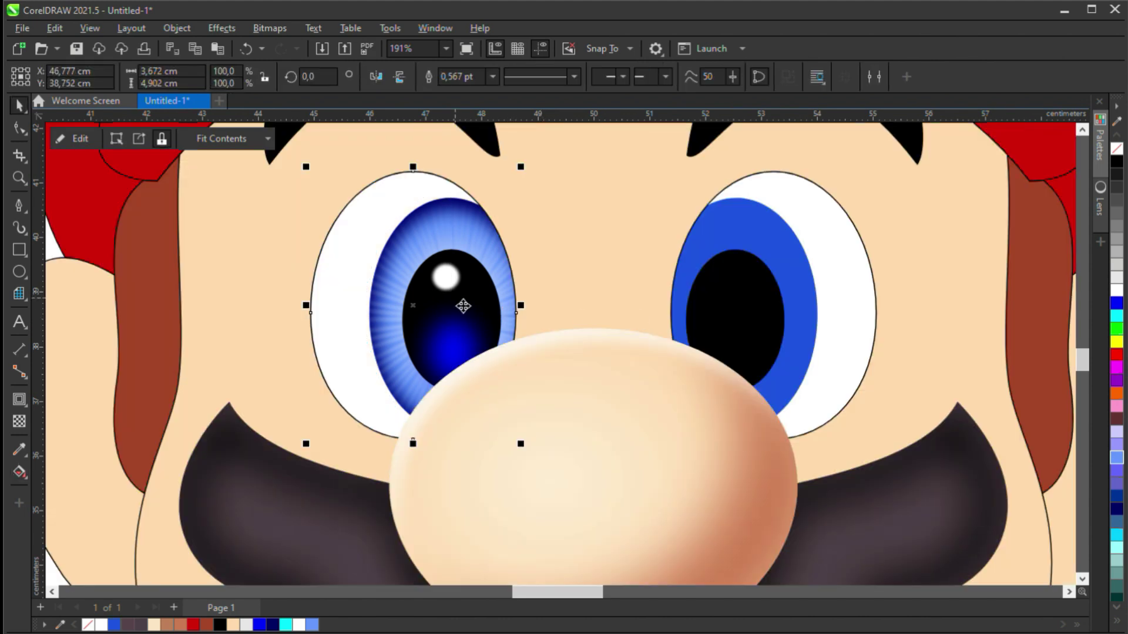
Step: Deepen the navy rim shading of the iris and reopen its fountain fill for adjustment
scroll(888, 322, down, 4)
scroll(466, 262, up, 4)
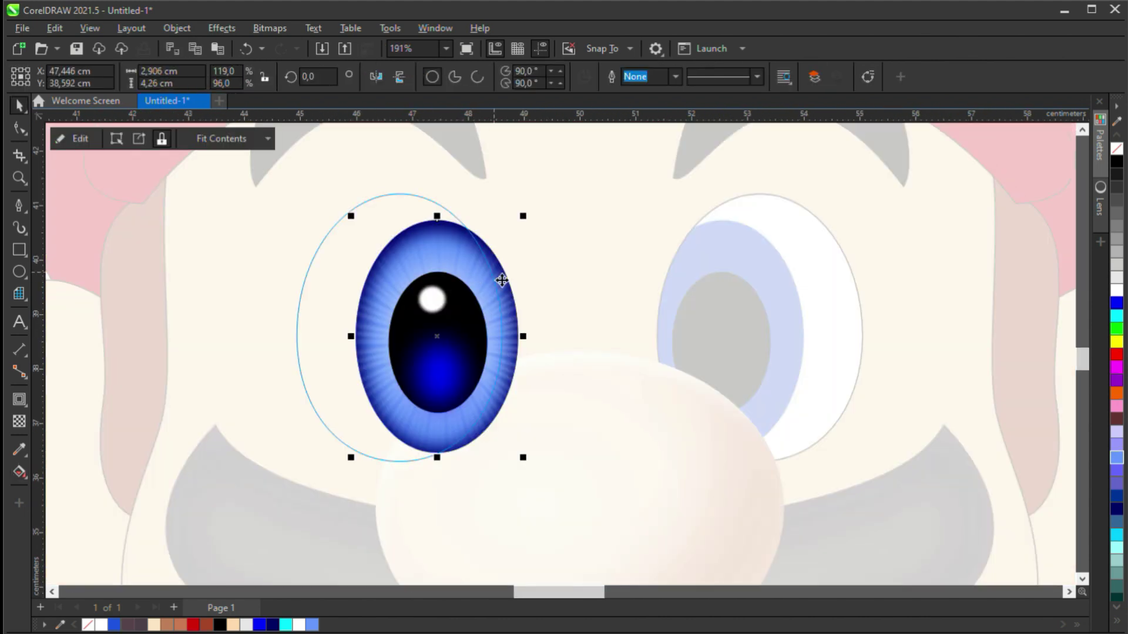
key(ctrl+z)
key(ctrl+shift+z)
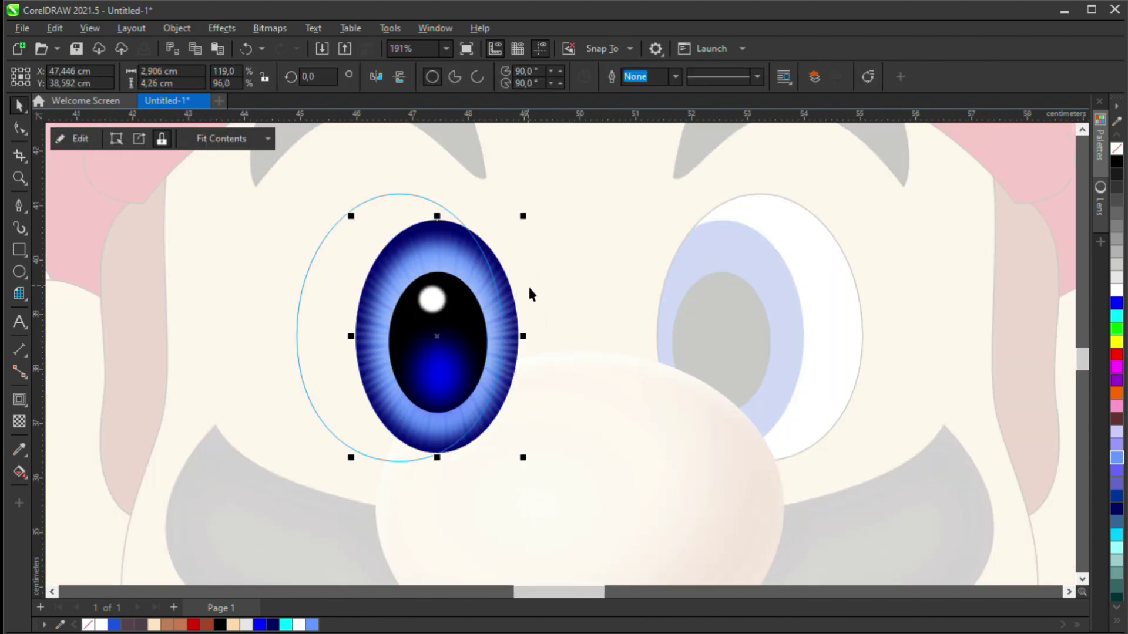
click(496, 290)
key(g)
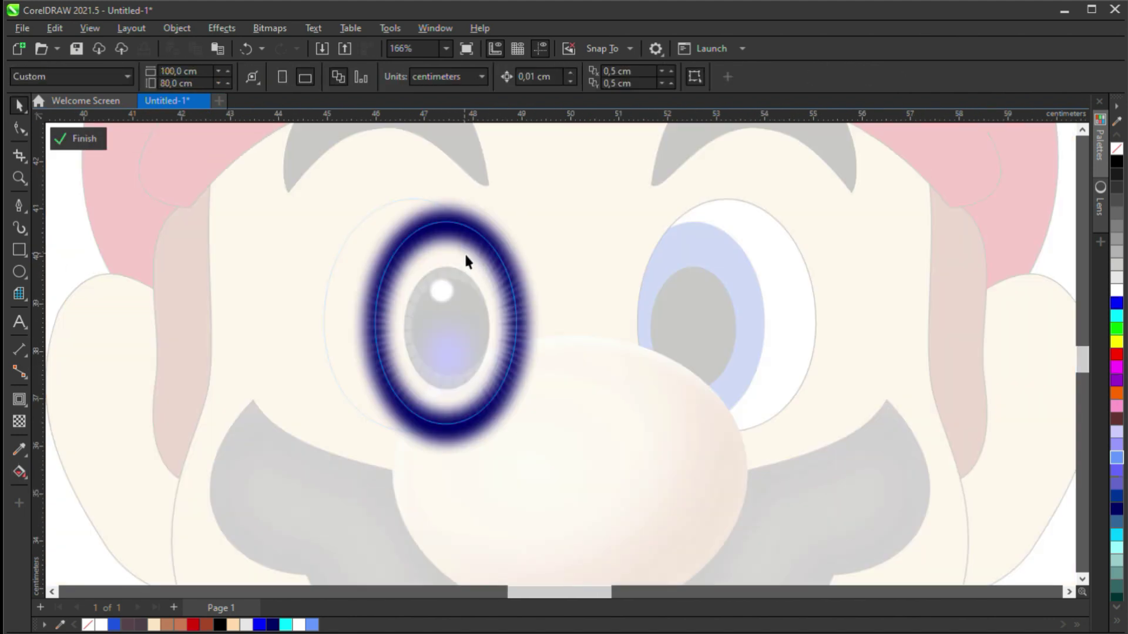
Step: Adjust the transparency of the shading inside the iris and finish editing the eye's contents
click(466, 259)
key(t)
key(space)
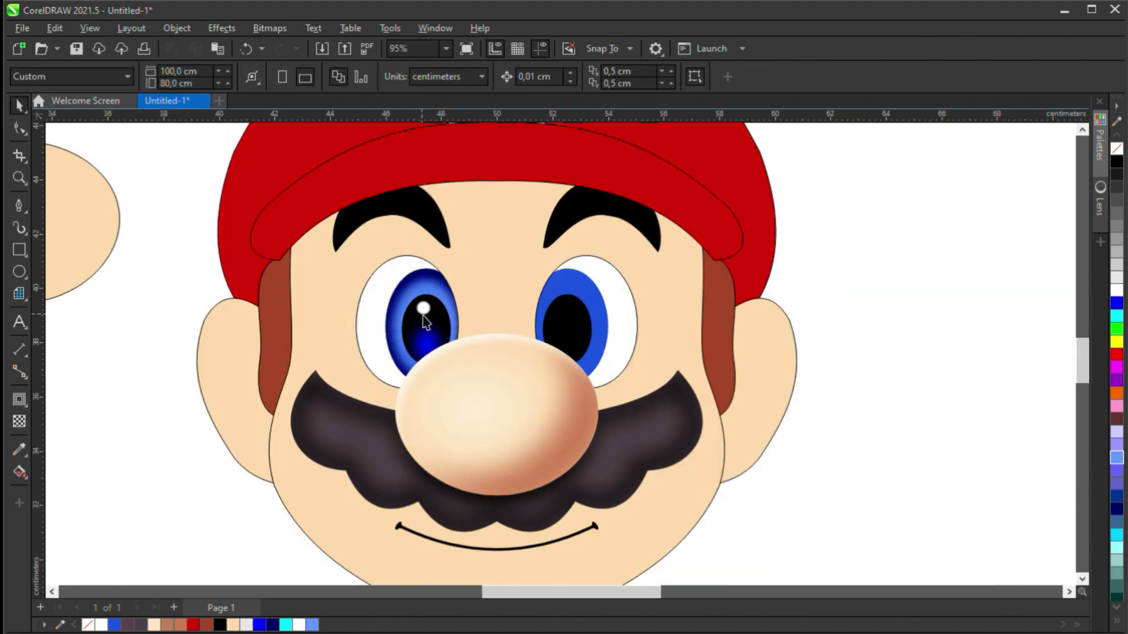
Step: Fill the left eye white with a light grey to white linear gradient and add a dark contour around it
scroll(425, 321, up, 2)
click(423, 320)
key(g)
drag(386, 263, 404, 230)
key(ctrl+F9)
key(space)
click(434, 253)
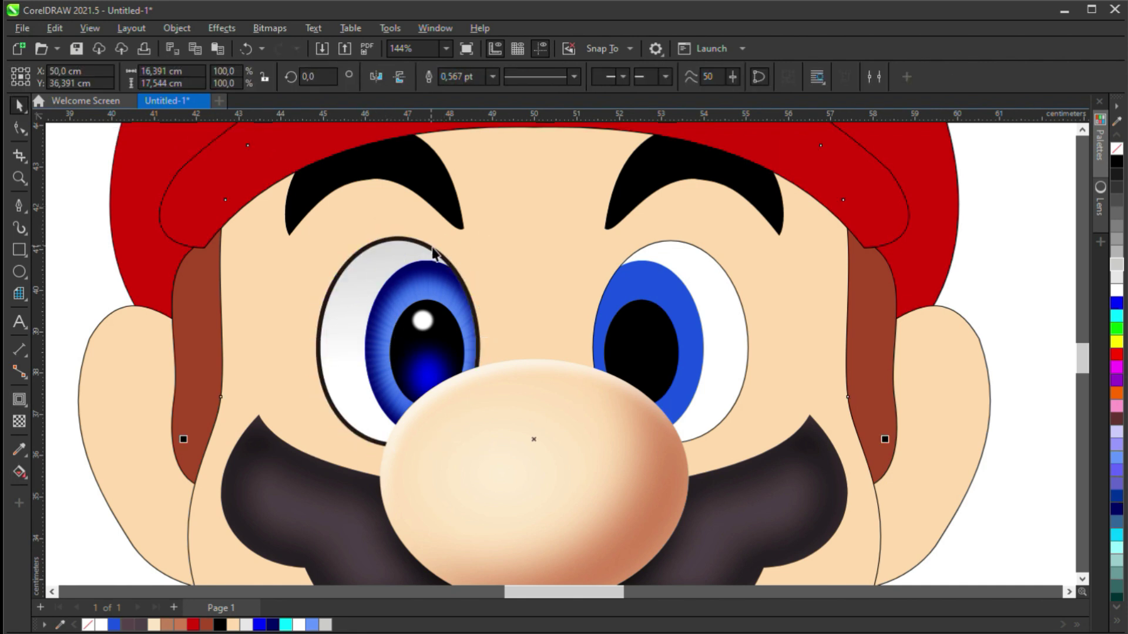
Step: Blur the dark contour into a soft shadow behind the eye and reduce its height to about 4.88 cm
click(442, 259)
click(419, 286)
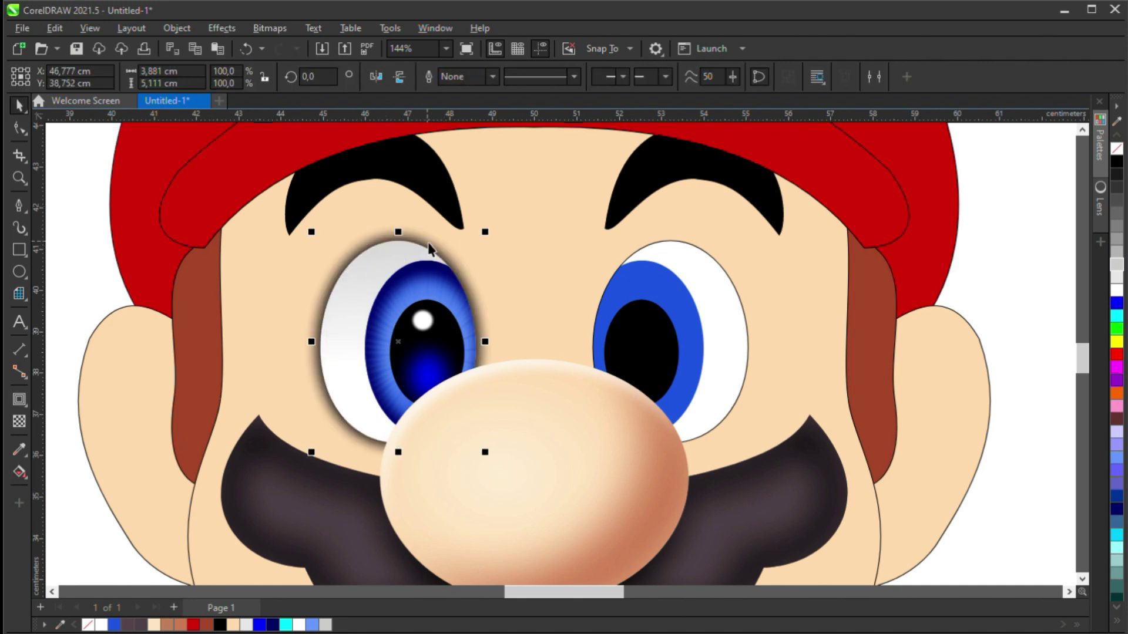
drag(398, 453, 398, 447)
drag(399, 232, 399, 236)
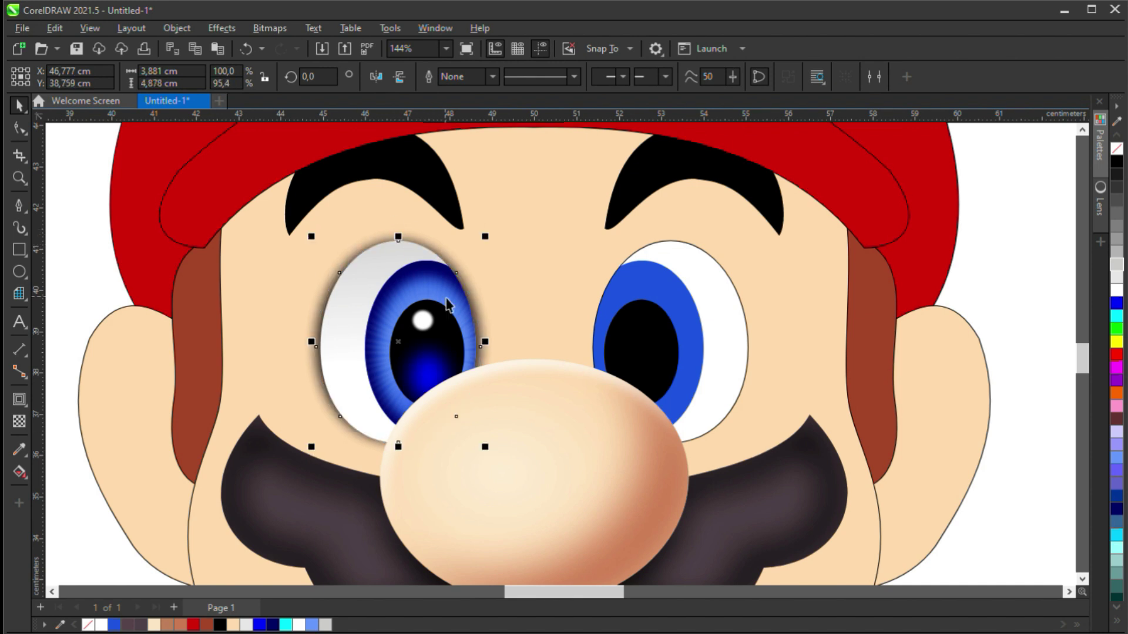
Step: Make an empty copy of the eye white and turn it into a blurred dark grey crescent shading the eye's outer edge
click(378, 298)
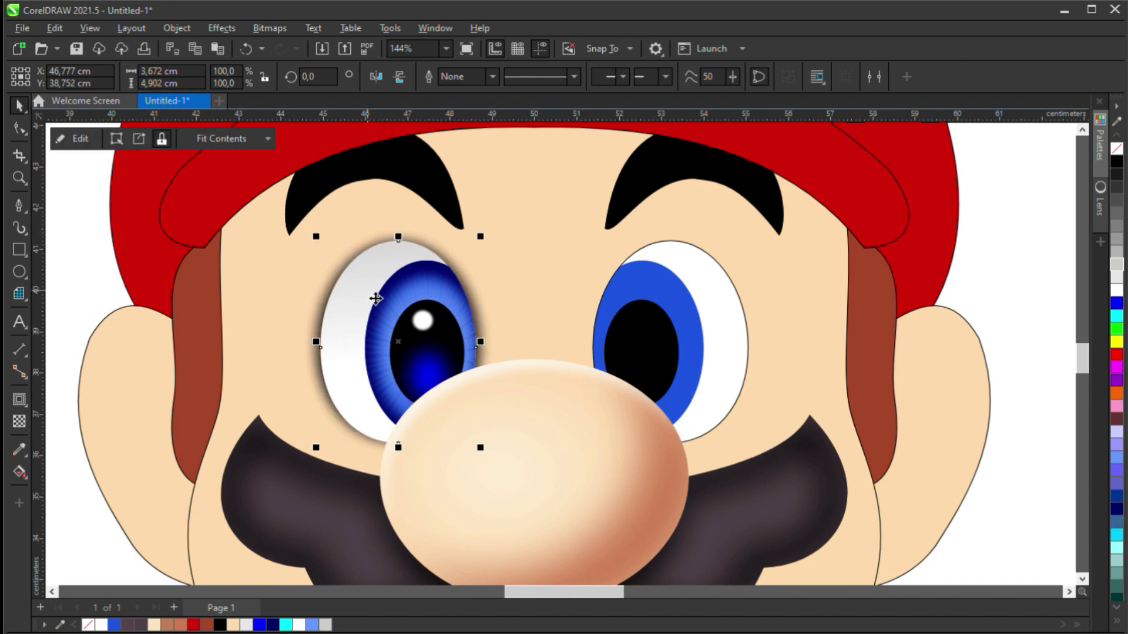
drag(378, 298, 212, 316)
key(Delete)
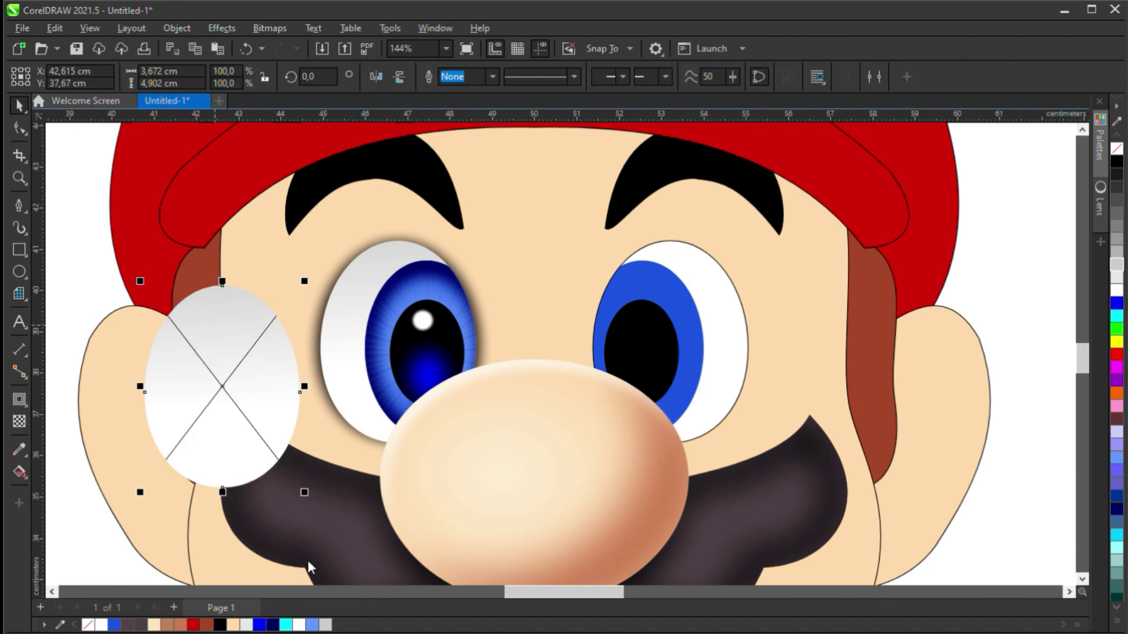
drag(224, 343, 401, 301)
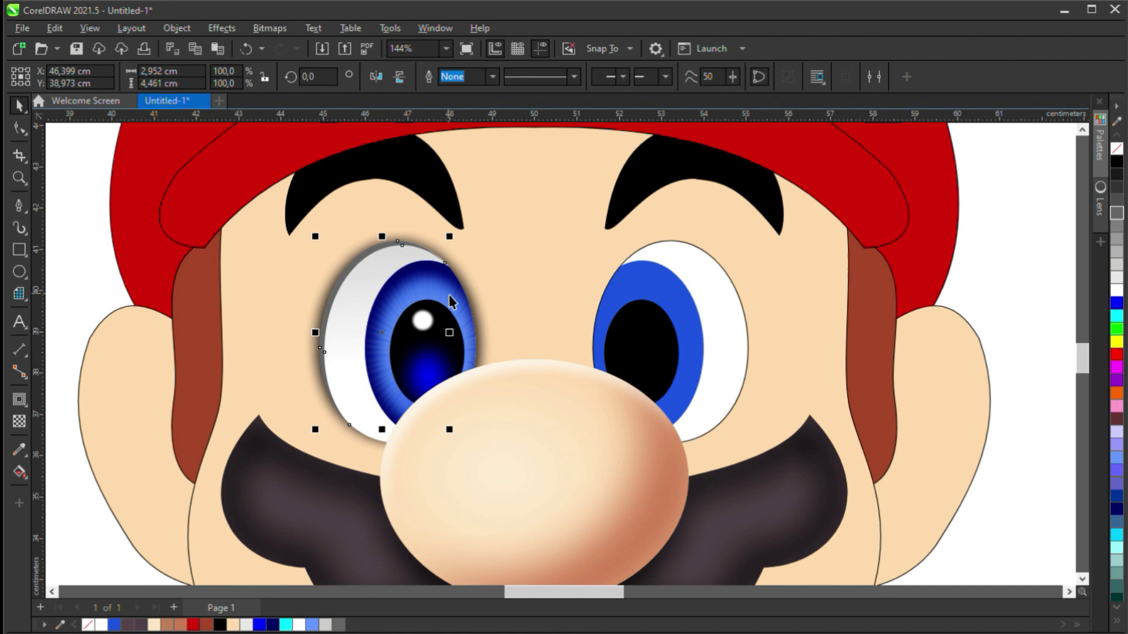
key(Escape)
scroll(355, 367, down, 2)
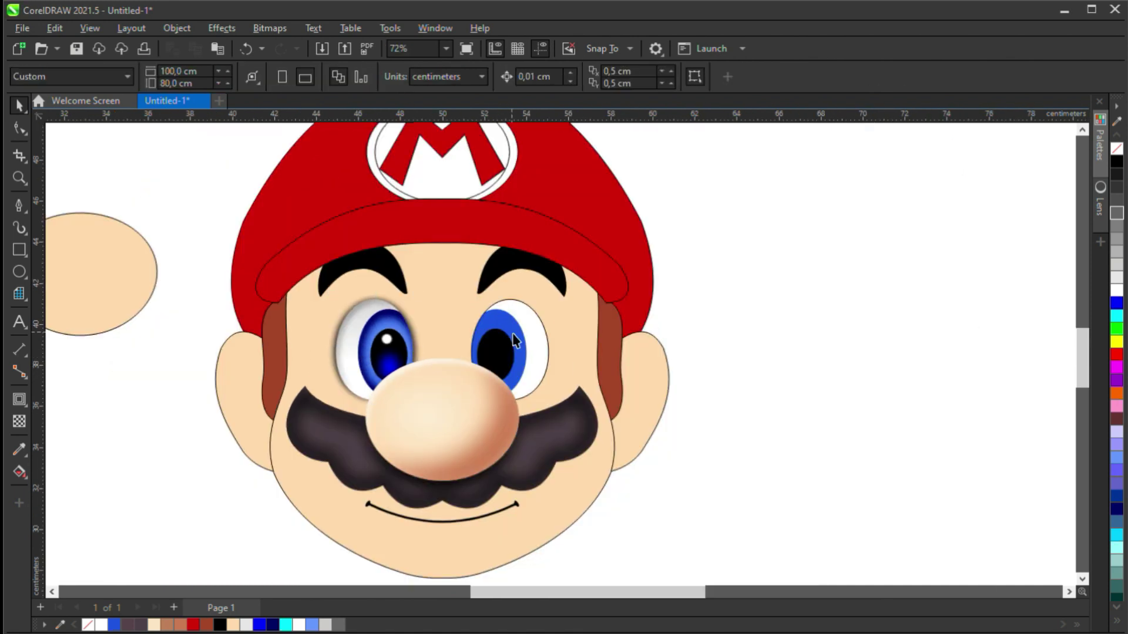
Step: Delete the flat, unshaded right eye
scroll(390, 374, up, 2)
click(496, 353)
click(345, 335)
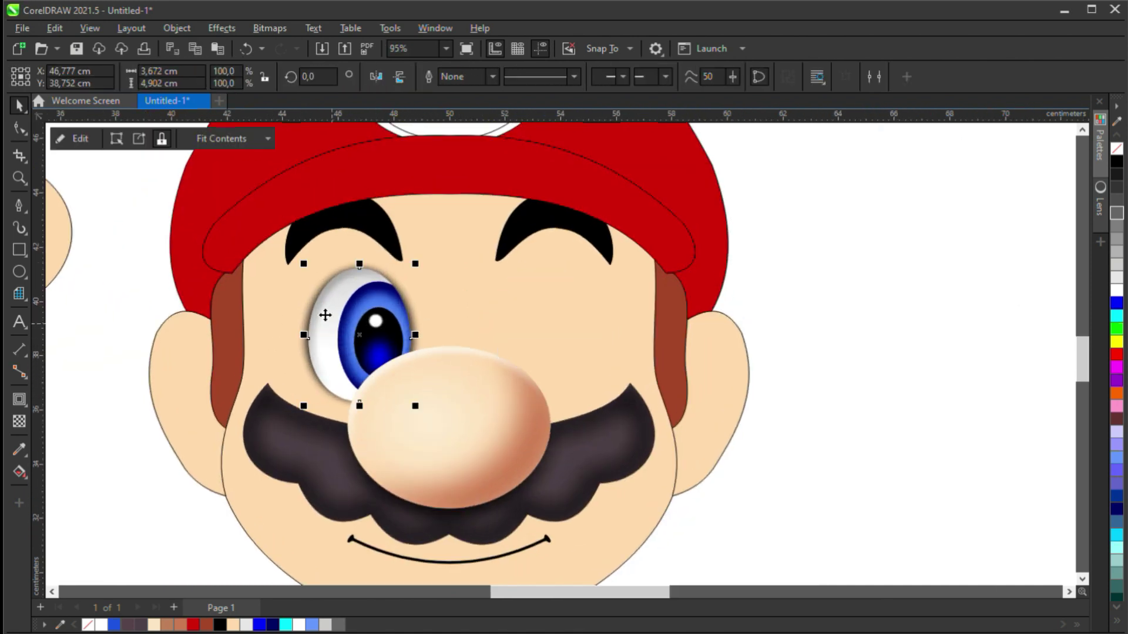
click(342, 331)
click(322, 312)
key(Escape)
Step: Place a mirrored copy of the complete shaded eye on the other side of the face, behind the nose
drag(146, 239, 458, 433)
drag(375, 352, 560, 323)
right_click(501, 352)
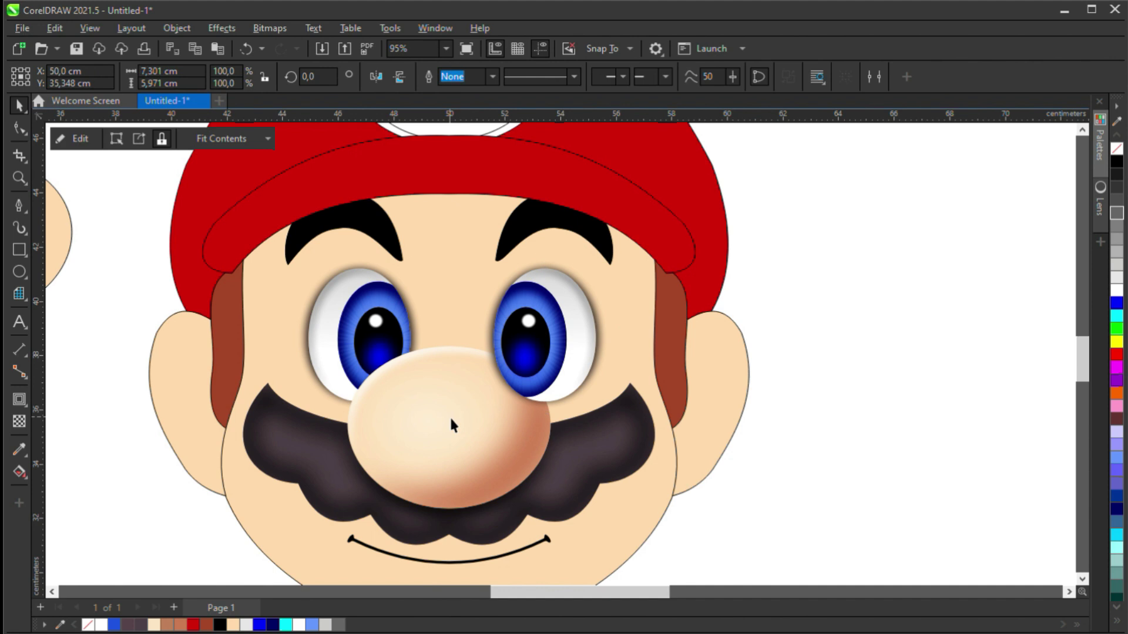
key(Escape)
scroll(495, 317, down, 2)
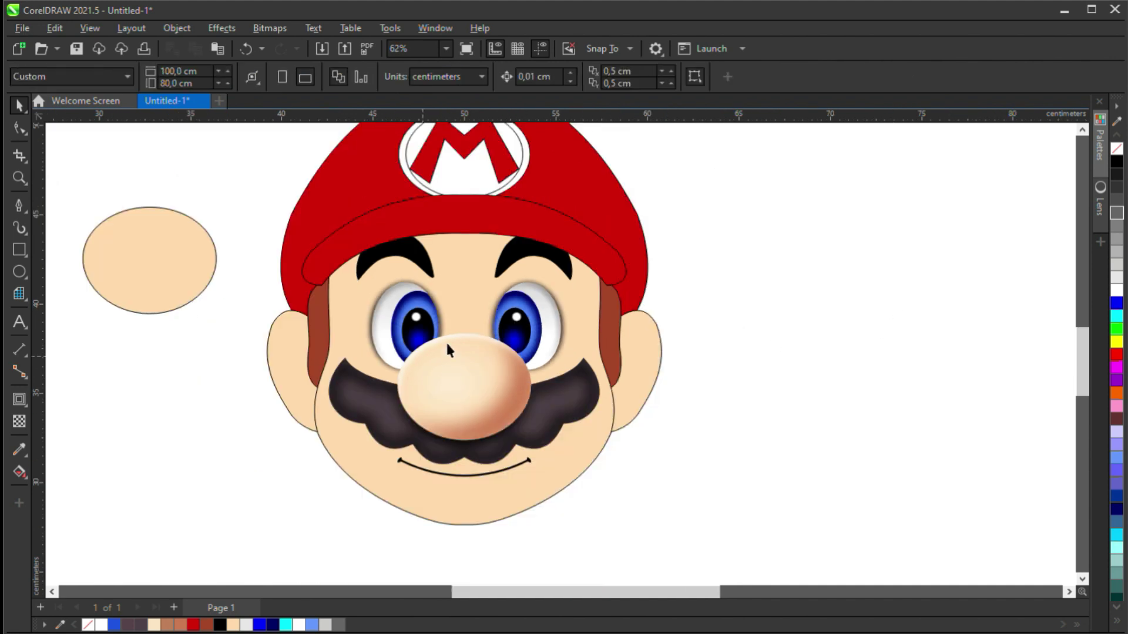
Step: Create a dark purple-grey rim from a separated contour of the left eyebrow, blur it and clip it inside the eyebrow
scroll(425, 246, up, 3)
click(376, 247)
click(19, 400)
drag(373, 223, 393, 234)
key(ctrl+k)
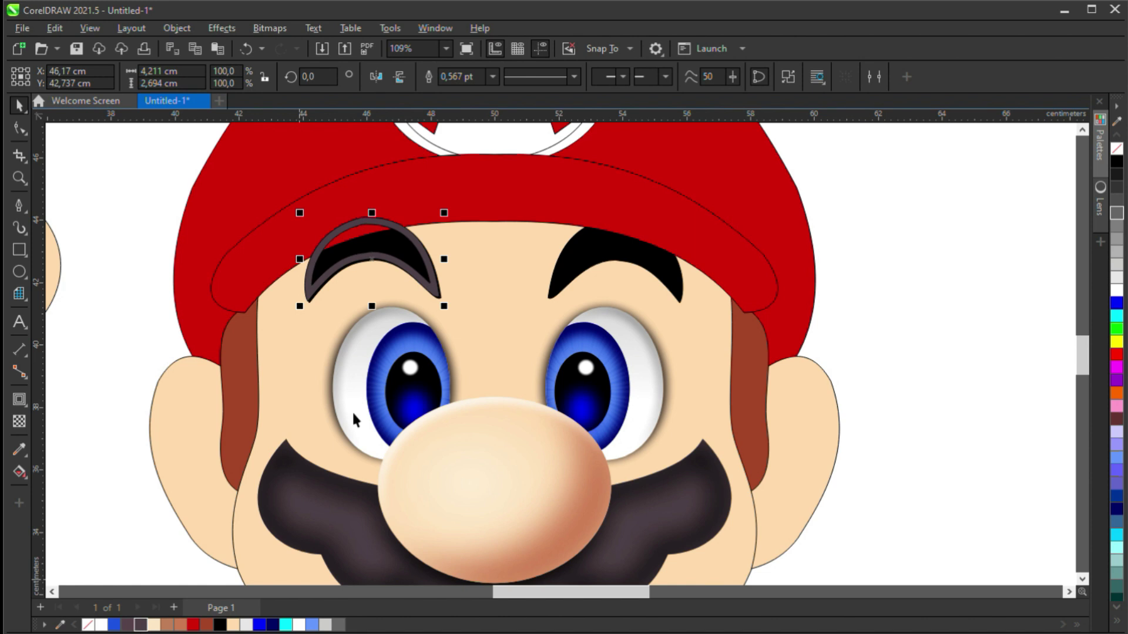
drag(420, 271, 423, 273)
key(Escape)
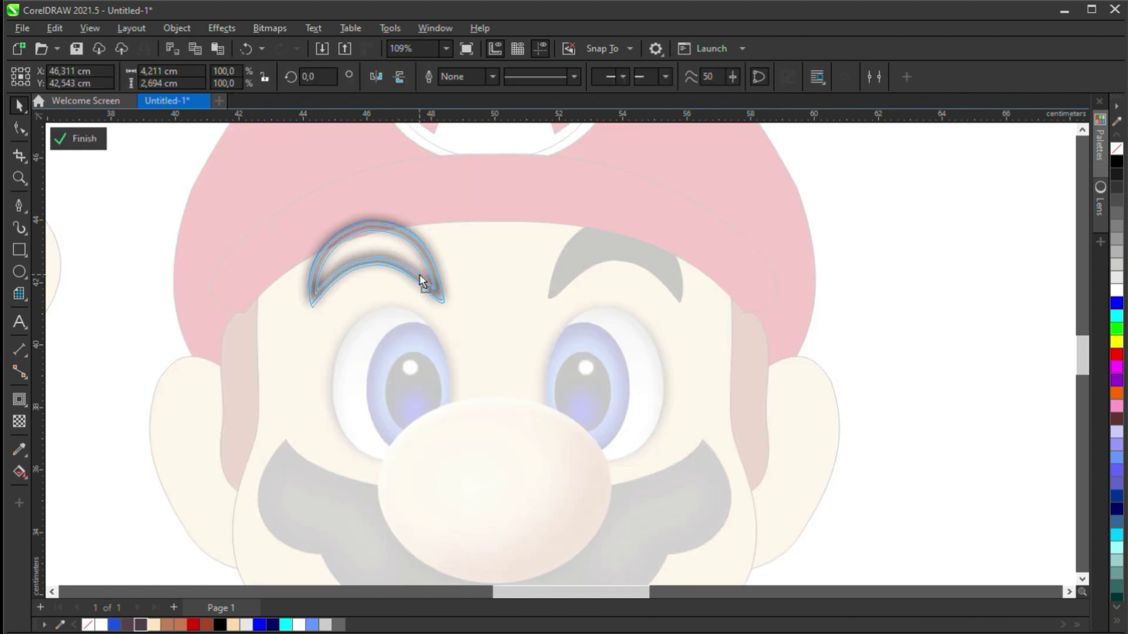
Step: Replace the flat right eyebrow with a mirrored copy of the shaded left eyebrow
click(612, 267)
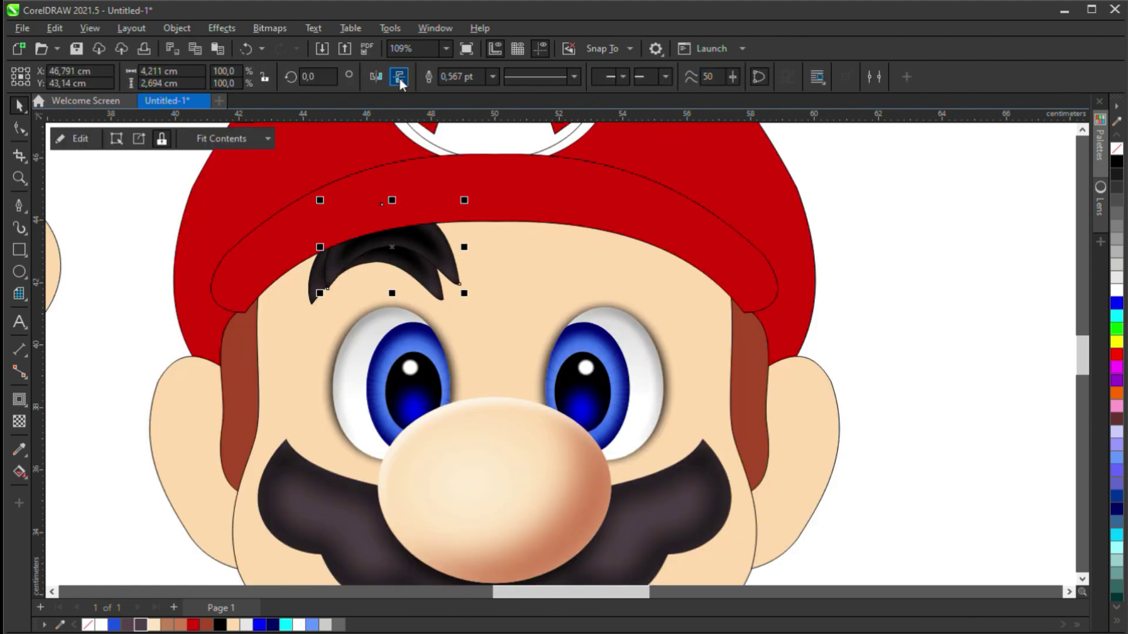
drag(444, 270, 547, 274)
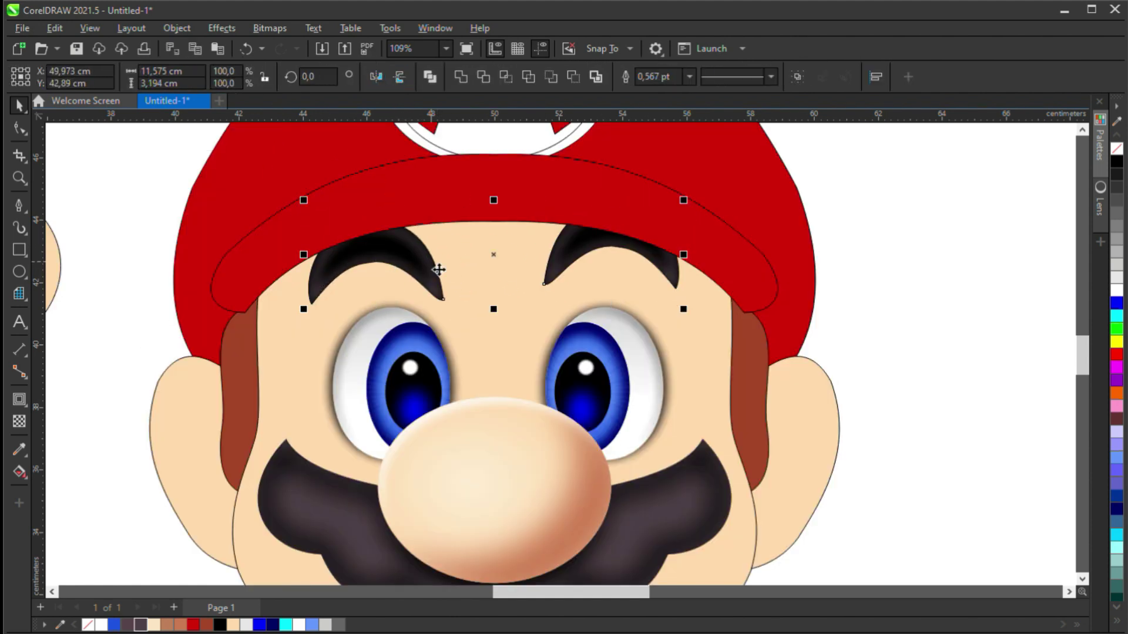
click(868, 267)
scroll(594, 309, down, 2)
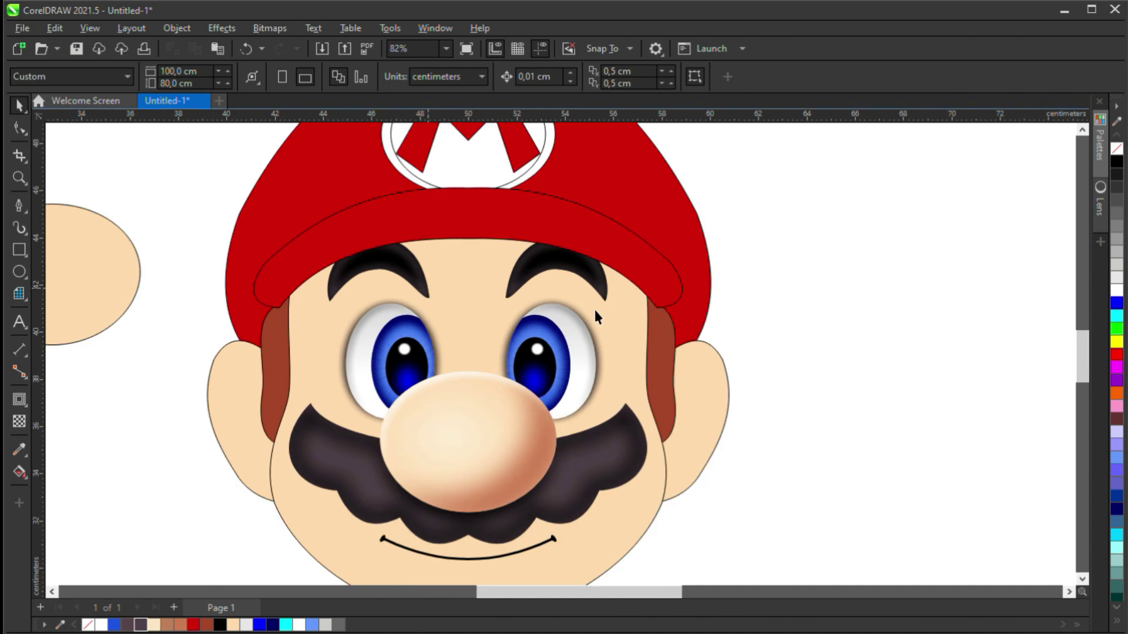
Step: Recolour the mouth line dark reddish brown and soften its edges
scroll(607, 448, down, 1)
click(509, 476)
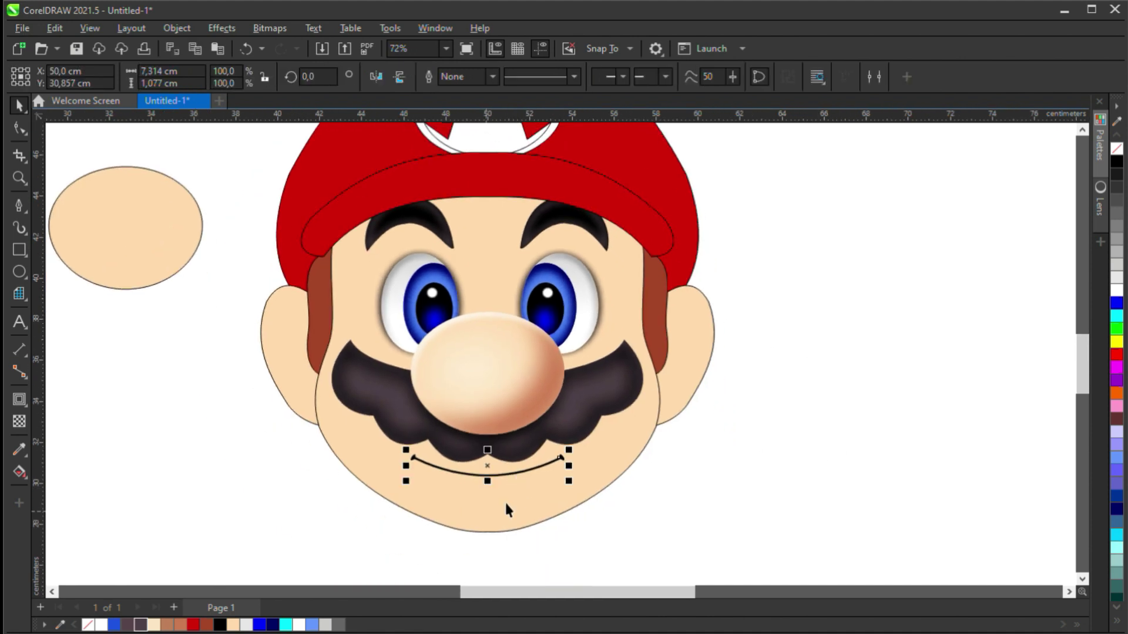
scroll(510, 478, up, 2)
right_click(141, 625)
right_click(207, 624)
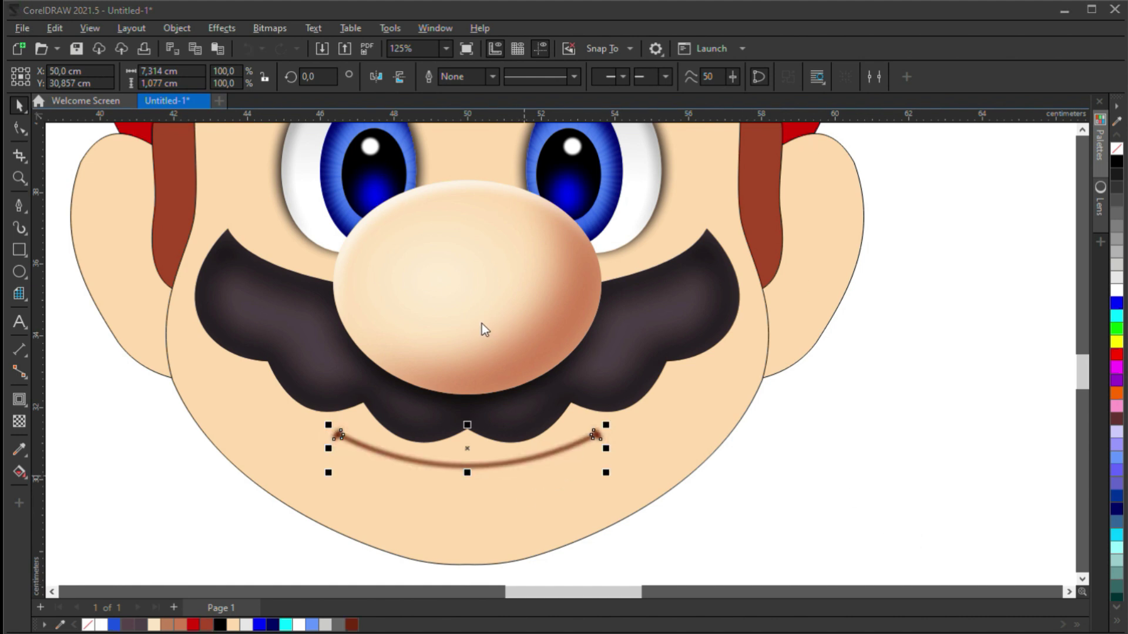
key(Escape)
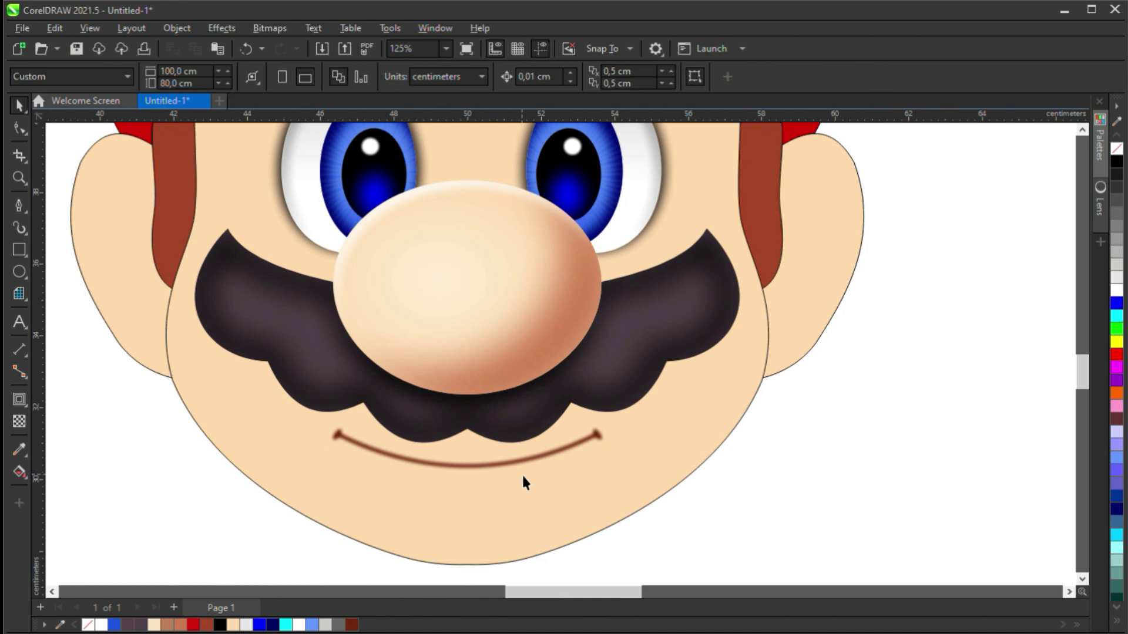
Step: Clip both eyes, both eyebrows and the mouth inside the face shape
scroll(521, 473, down, 2)
scroll(522, 487, down, 2)
scroll(524, 476, up, 3)
click(523, 470)
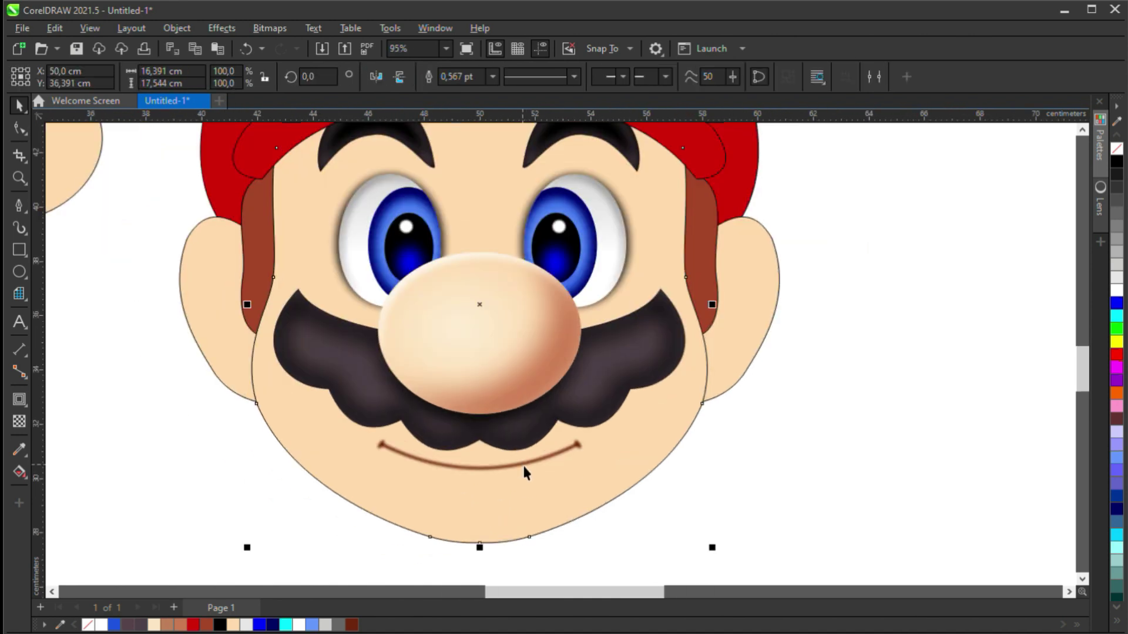
click(528, 529)
click(353, 196)
scroll(456, 241, down, 2)
ctrl+click(456, 241)
scroll(496, 416, up, 1)
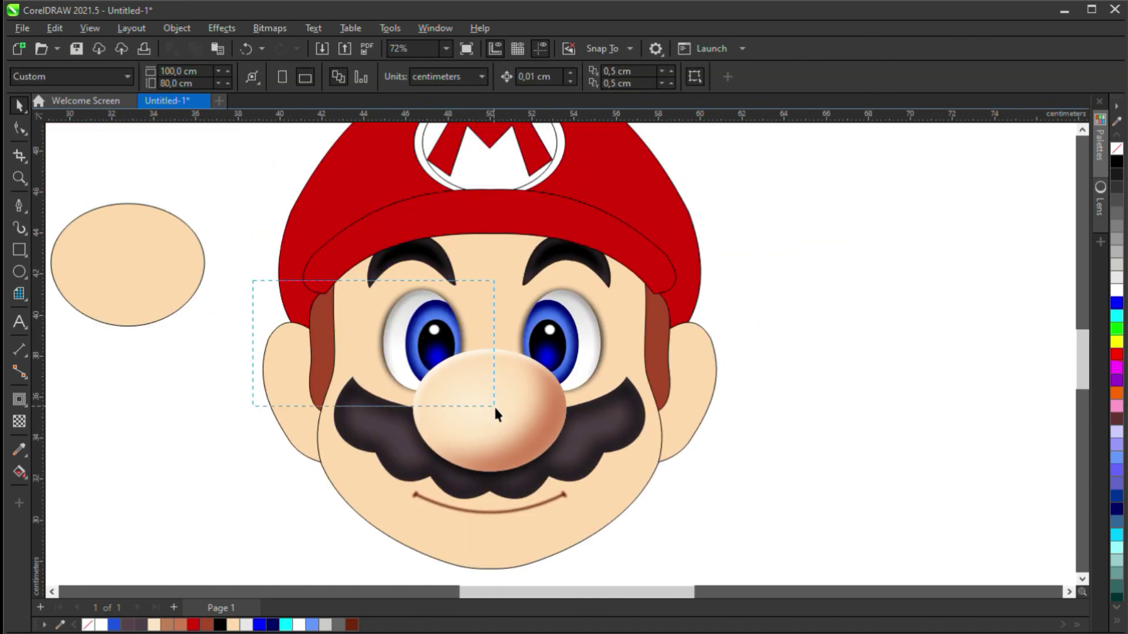
ctrl+click(571, 322)
ctrl+shift+click(451, 336)
key(Escape)
click(478, 255)
key(Escape)
scroll(802, 427, down, 1)
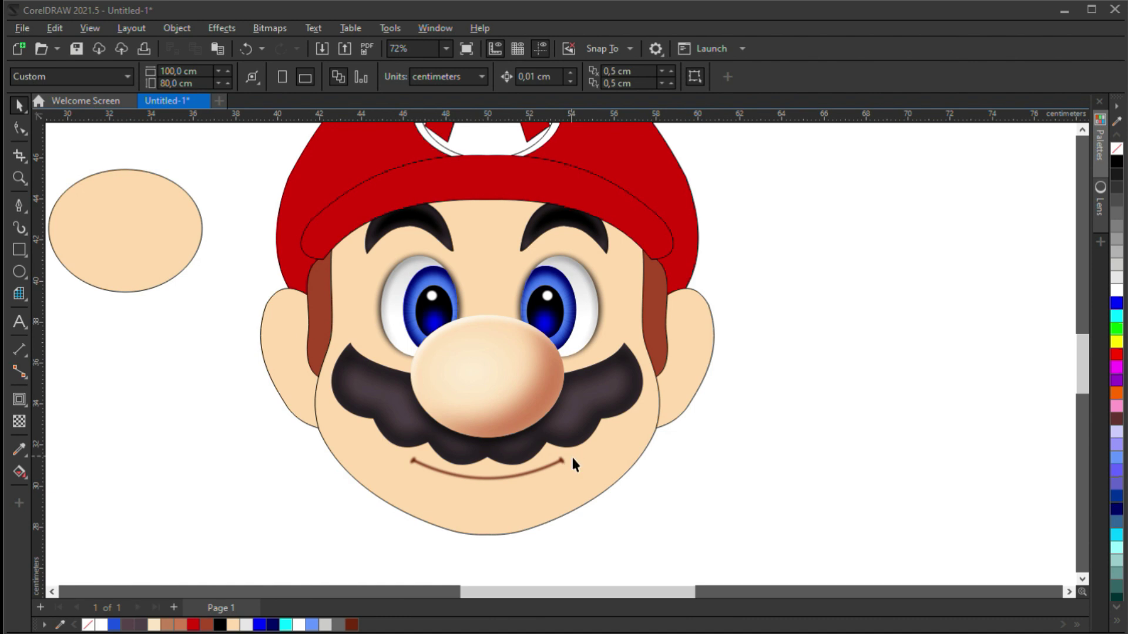
click(537, 520)
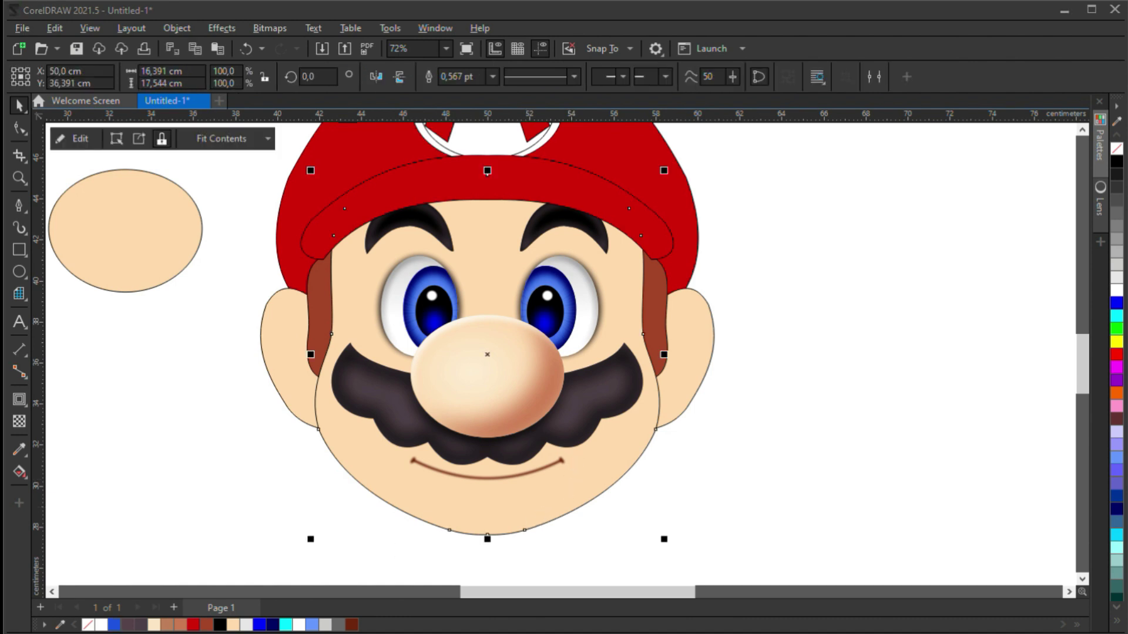
key(Escape)
Step: Draw a closed shading outline across the forehead, the right half of the face and the chin, extending beyond the face's edge
key(F5)
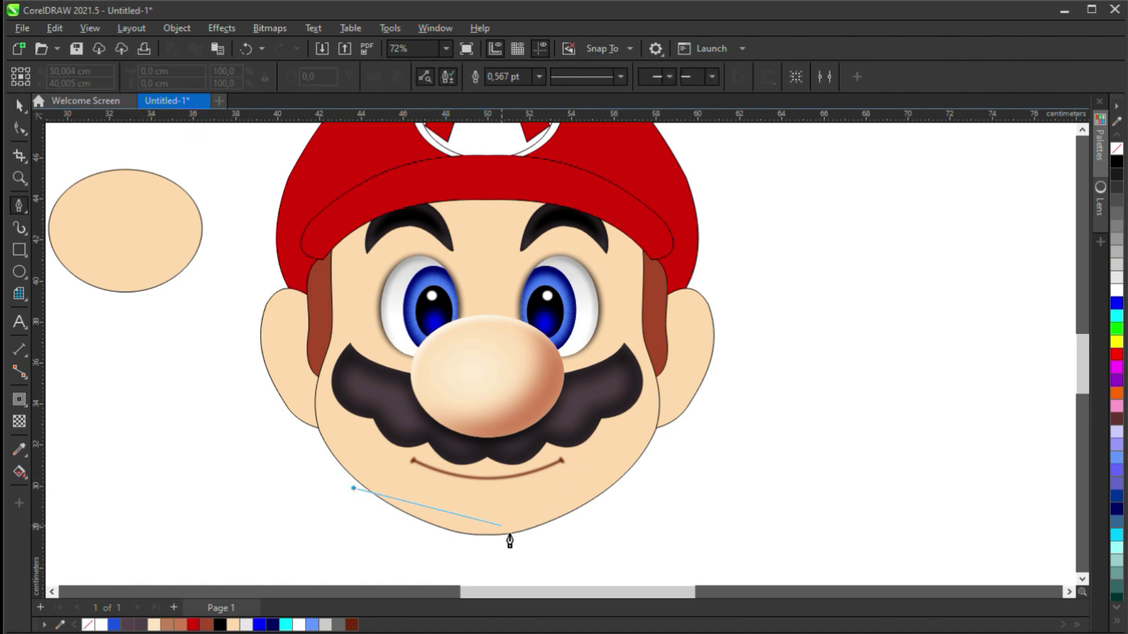
click(559, 502)
click(607, 430)
drag(566, 300, 554, 313)
click(437, 244)
click(314, 276)
click(318, 218)
click(643, 189)
click(727, 395)
click(562, 572)
click(353, 488)
Step: Curve the inner edges of the shading outline around the left eye, right eye, cheek and chin
key(F10)
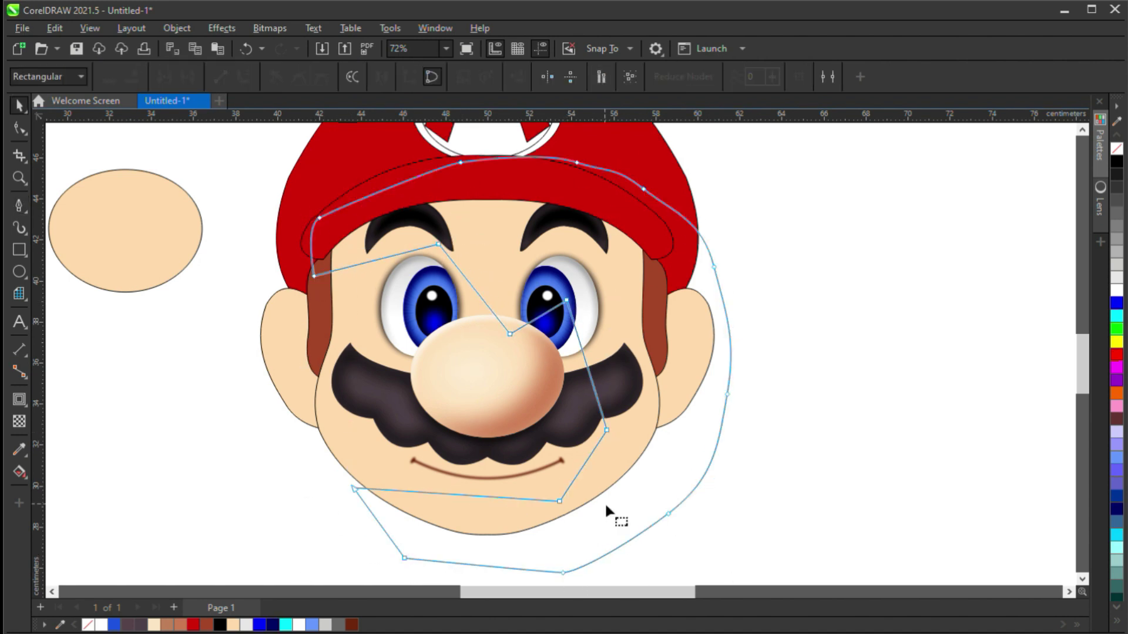
key(ctrl+z)
drag(396, 255, 457, 302)
drag(571, 306, 560, 509)
drag(423, 509, 533, 520)
drag(591, 397, 586, 411)
drag(547, 295, 615, 324)
key(space)
Step: Turn the outline into a blurred salmon shadow without a contour and clip it inside the face, behind the eyes and eyebrows
click(168, 625)
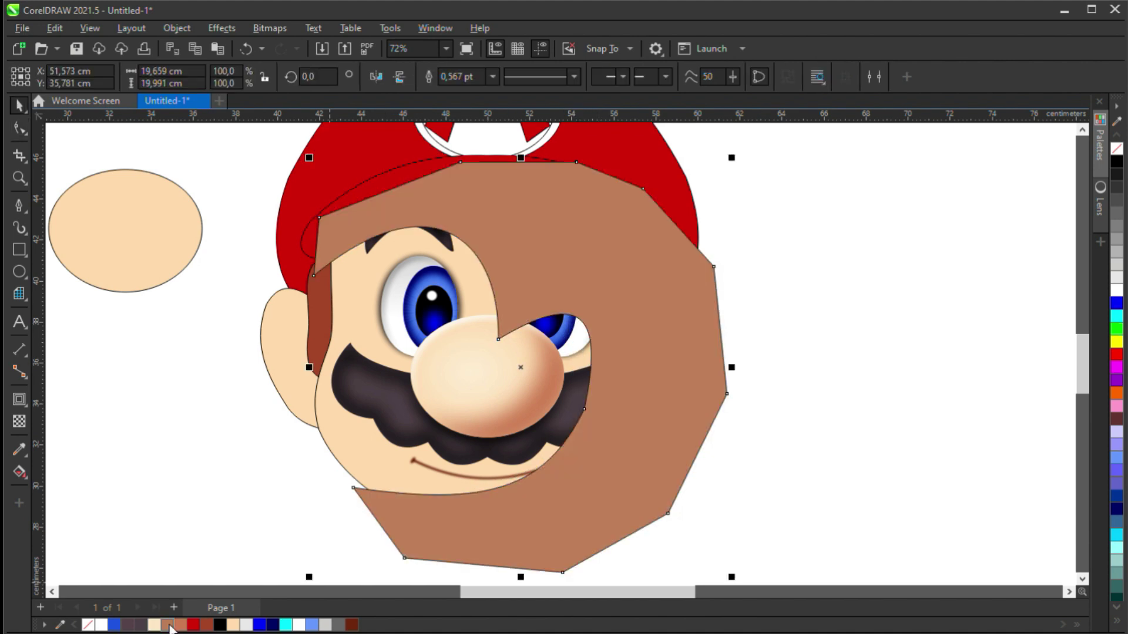
click(232, 625)
right_click(87, 625)
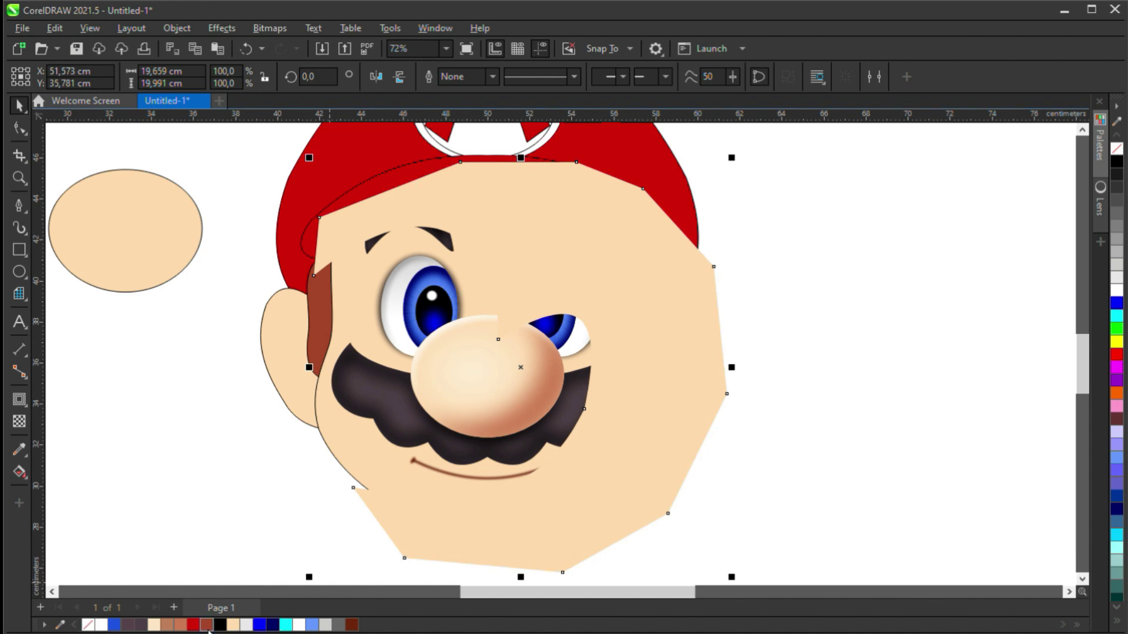
click(169, 626)
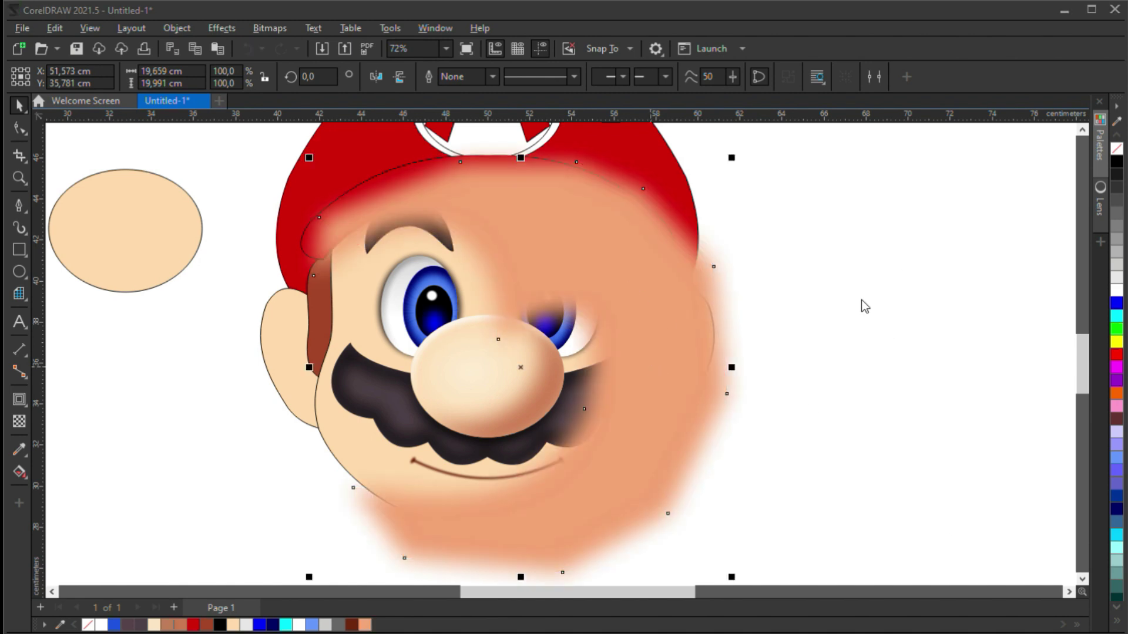
double_click(360, 298)
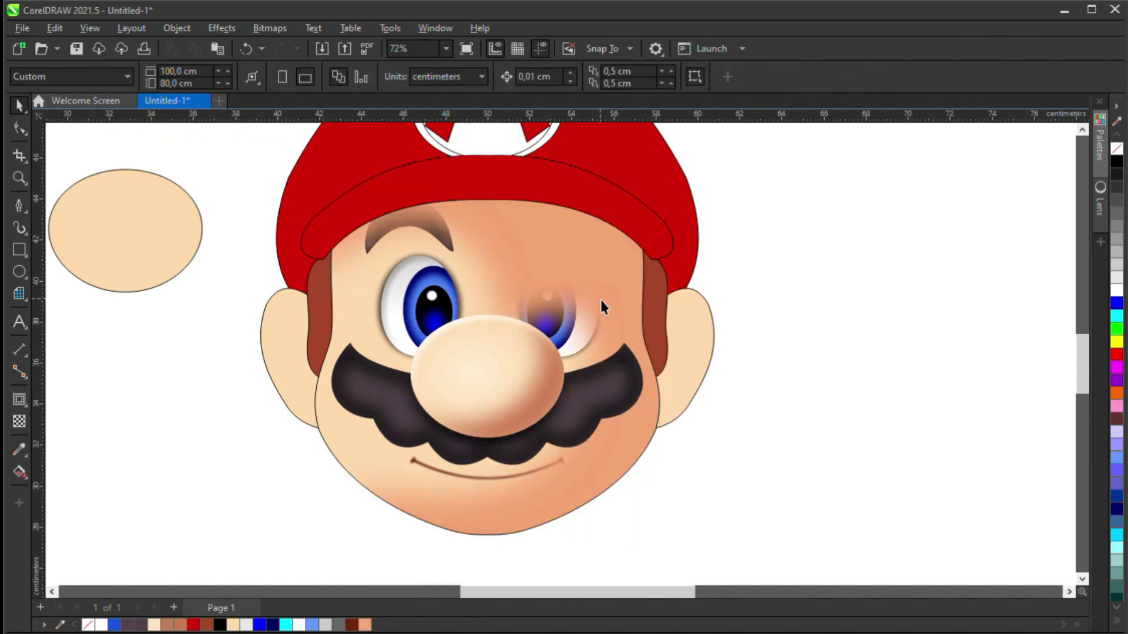
click(879, 290)
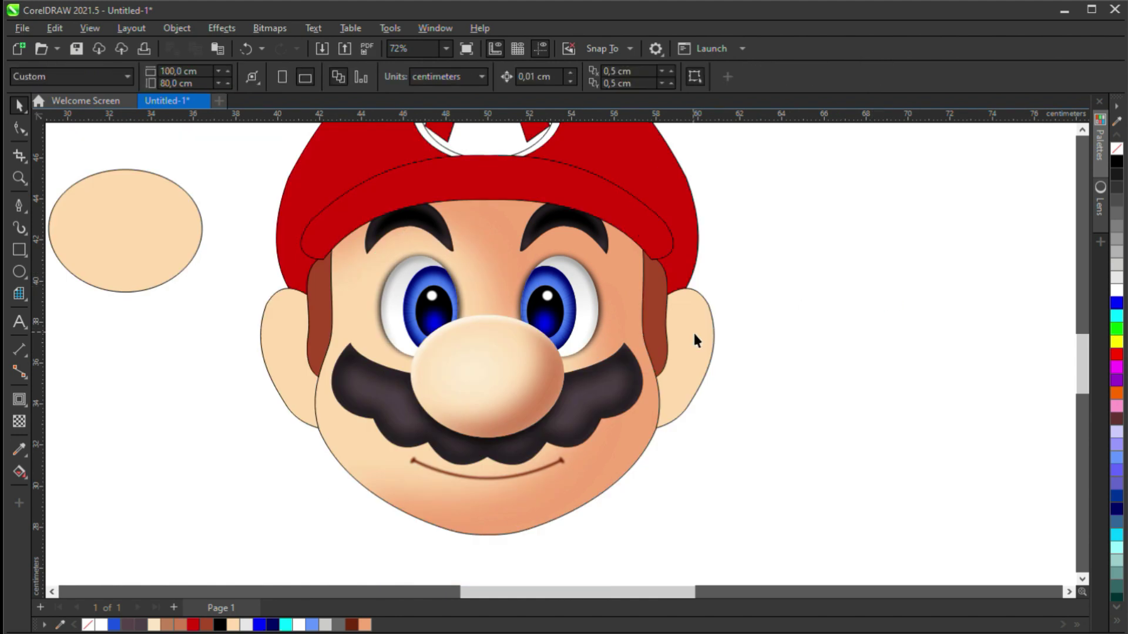
Step: Remove the outline from the face shape
click(516, 484)
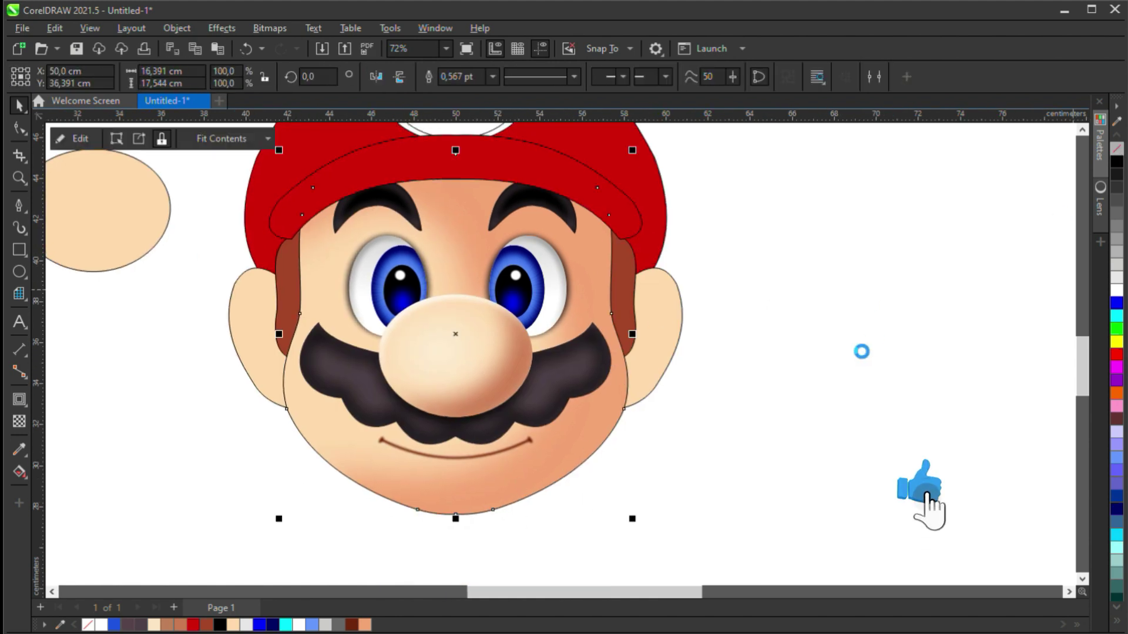
key(Escape)
double_click(382, 241)
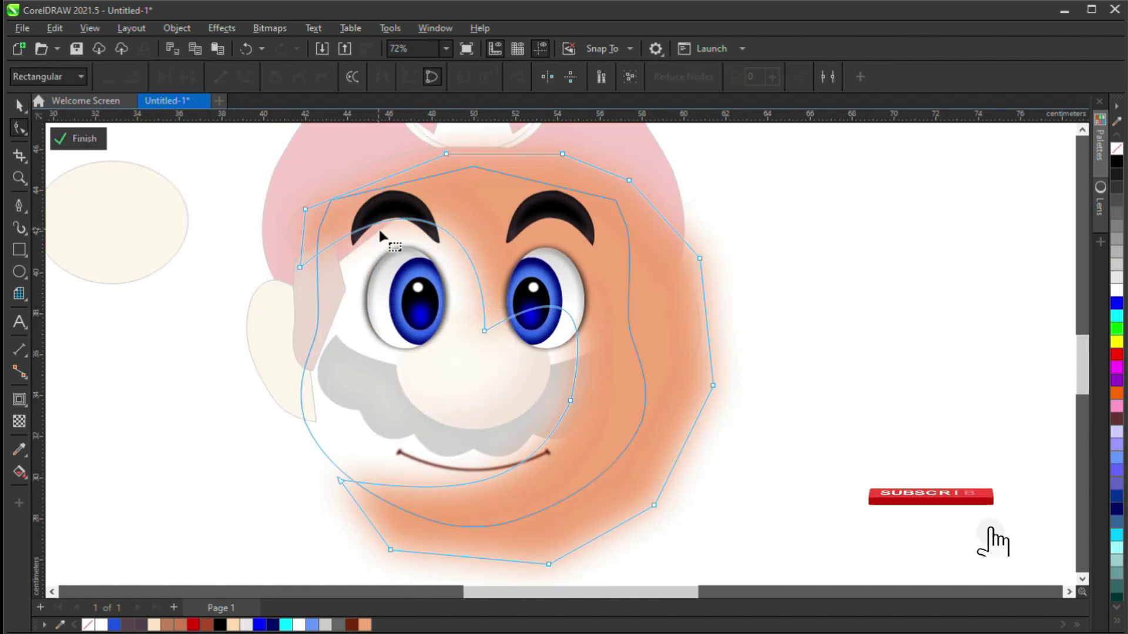
click(858, 324)
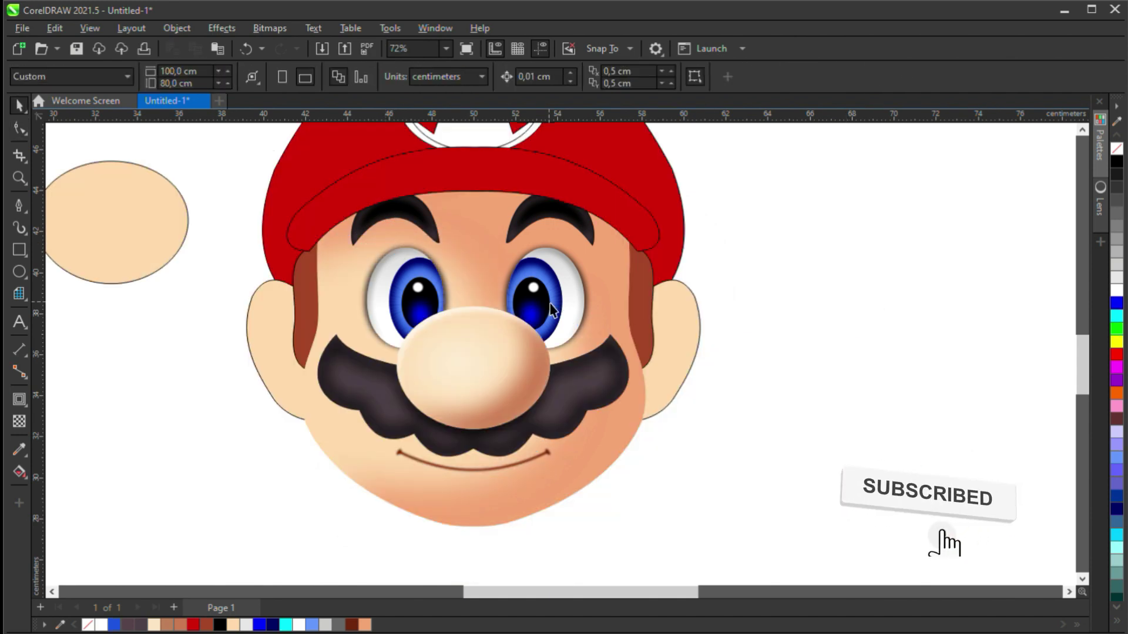
Step: Draw a closed shape across the cap brim and upper forehead for the shadow cast by the brim
click(19, 205)
click(309, 268)
click(619, 240)
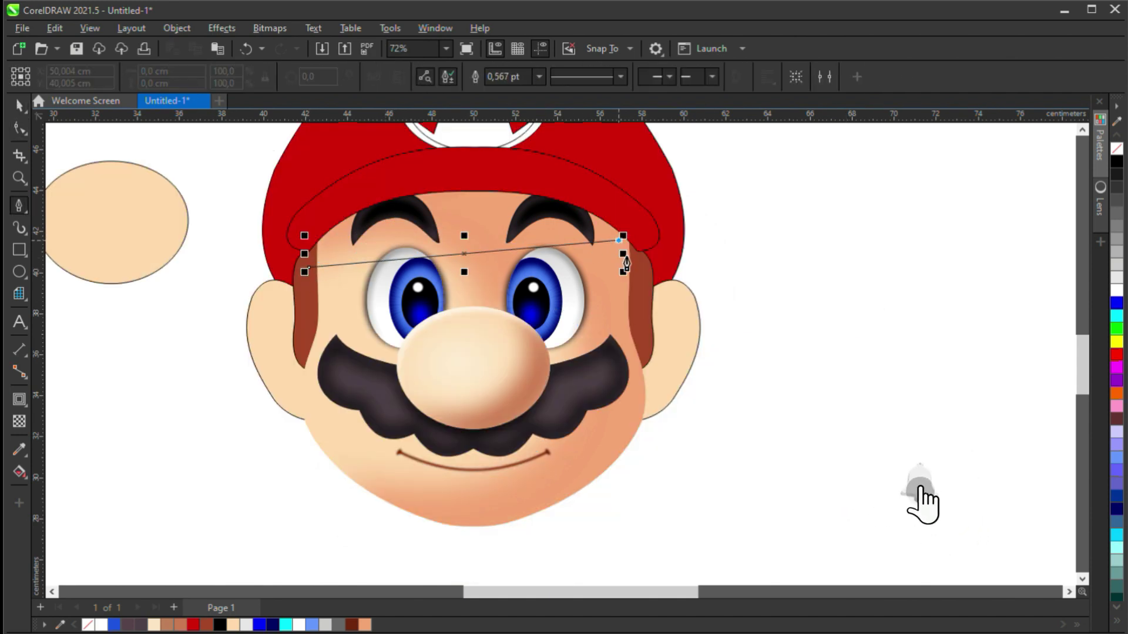
click(656, 309)
click(674, 239)
click(595, 175)
click(451, 160)
click(341, 176)
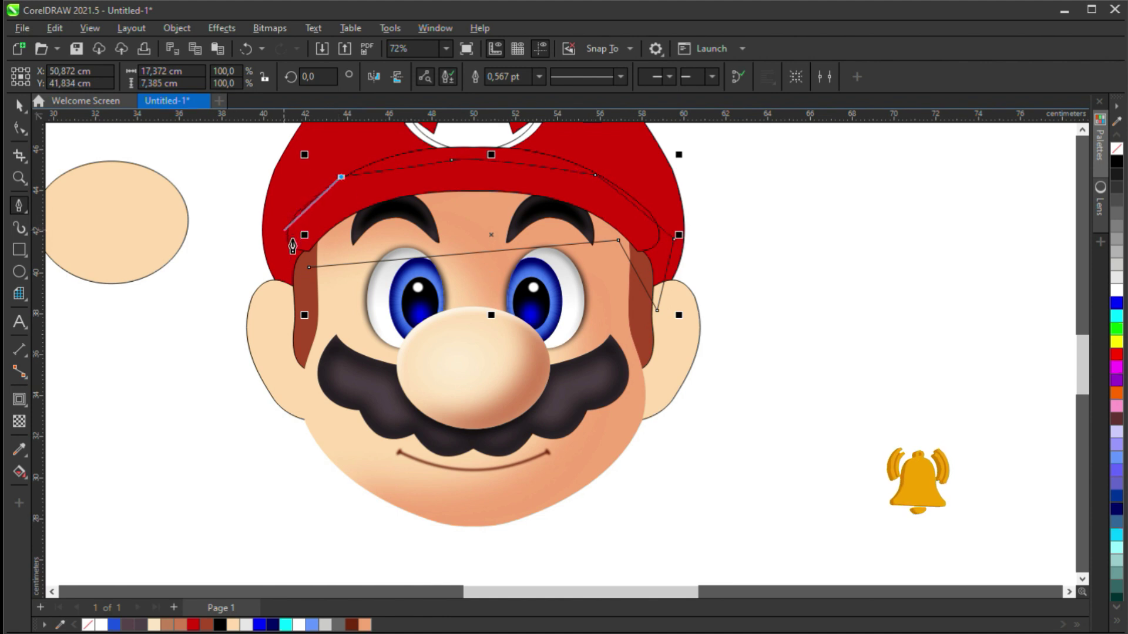
click(292, 240)
click(276, 270)
click(309, 269)
Step: Bend the lower edge of the brim shadow into an arch, fill the shape dark reddish brown and remove its outline
key(F10)
drag(756, 377, 201, 134)
click(450, 262)
drag(451, 263, 469, 273)
key(space)
click(352, 624)
right_click(88, 624)
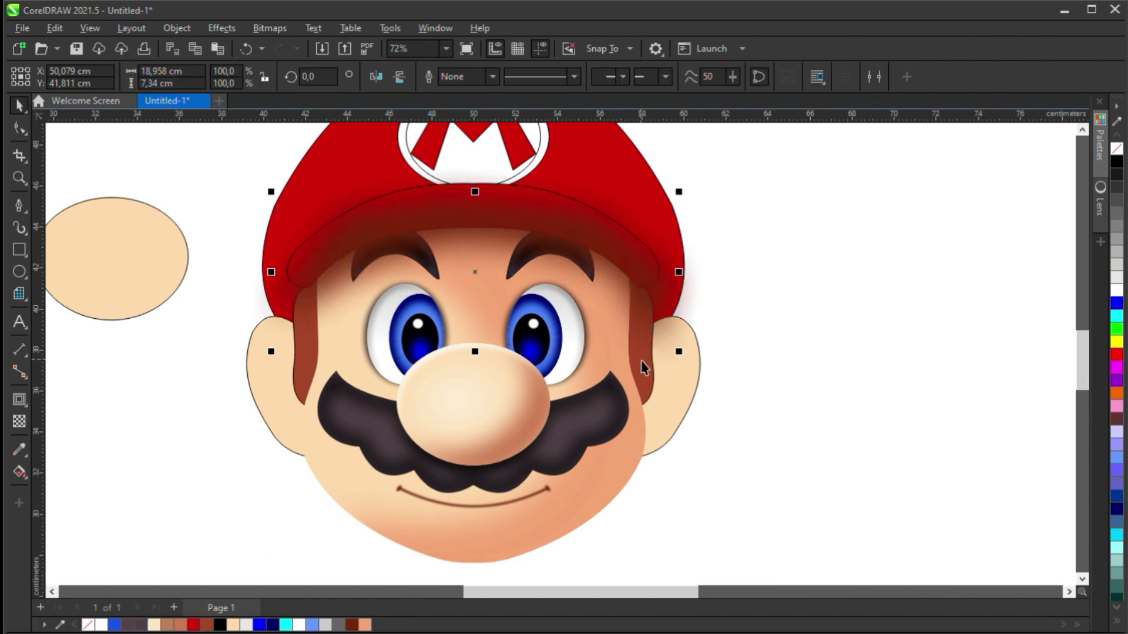
Step: Clip the blurred brim shadow inside the face and place it behind the eyebrows
click(346, 338)
double_click(348, 330)
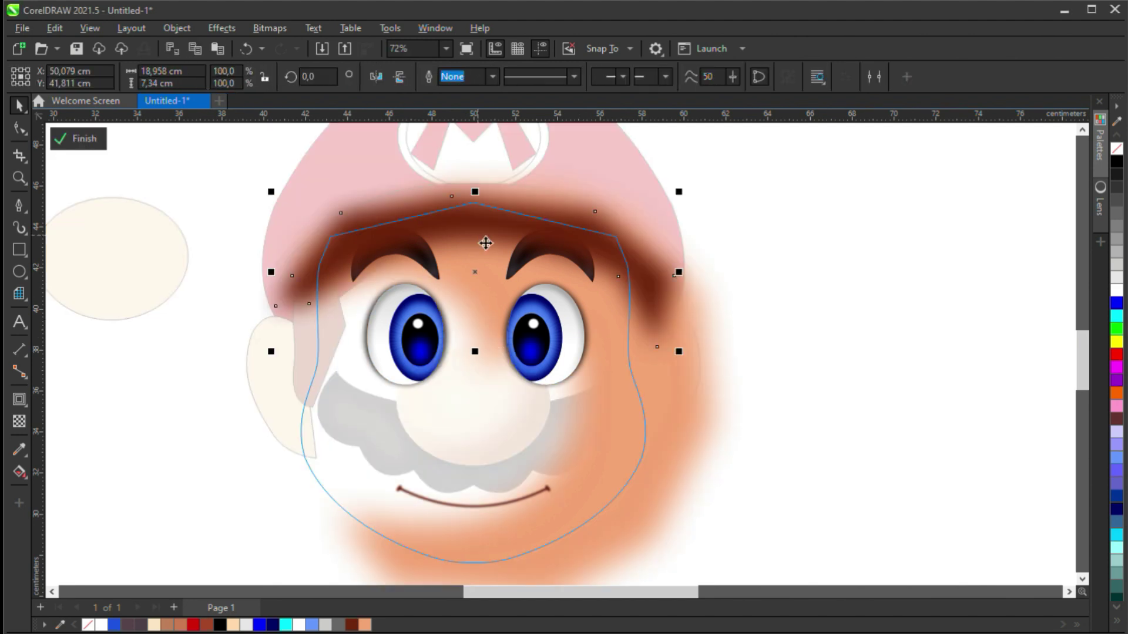
click(883, 315)
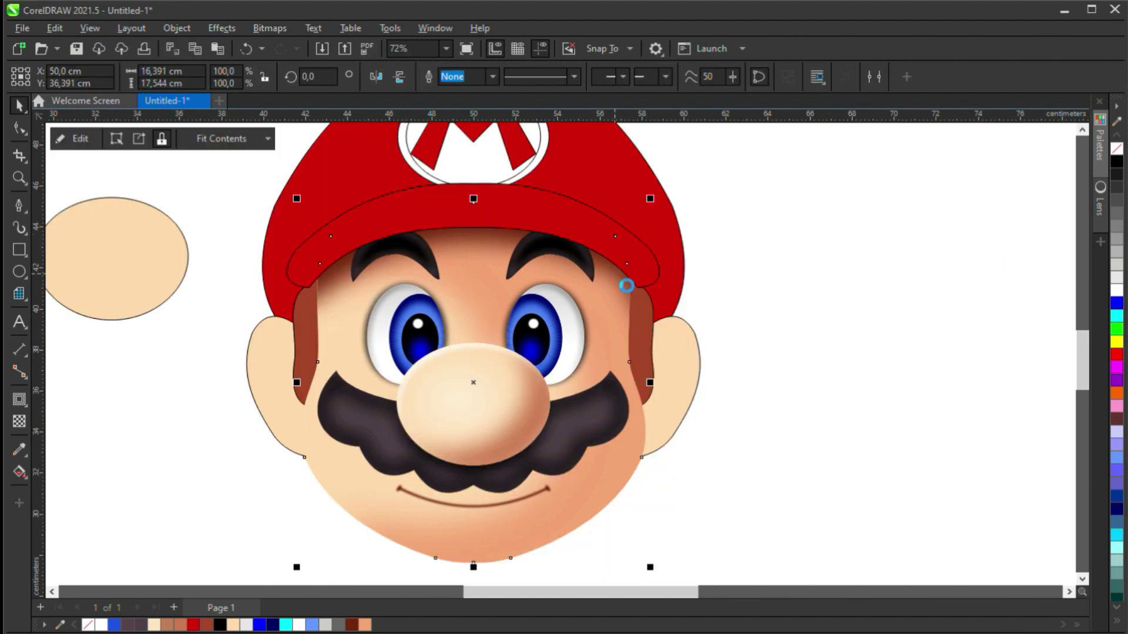
click(651, 355)
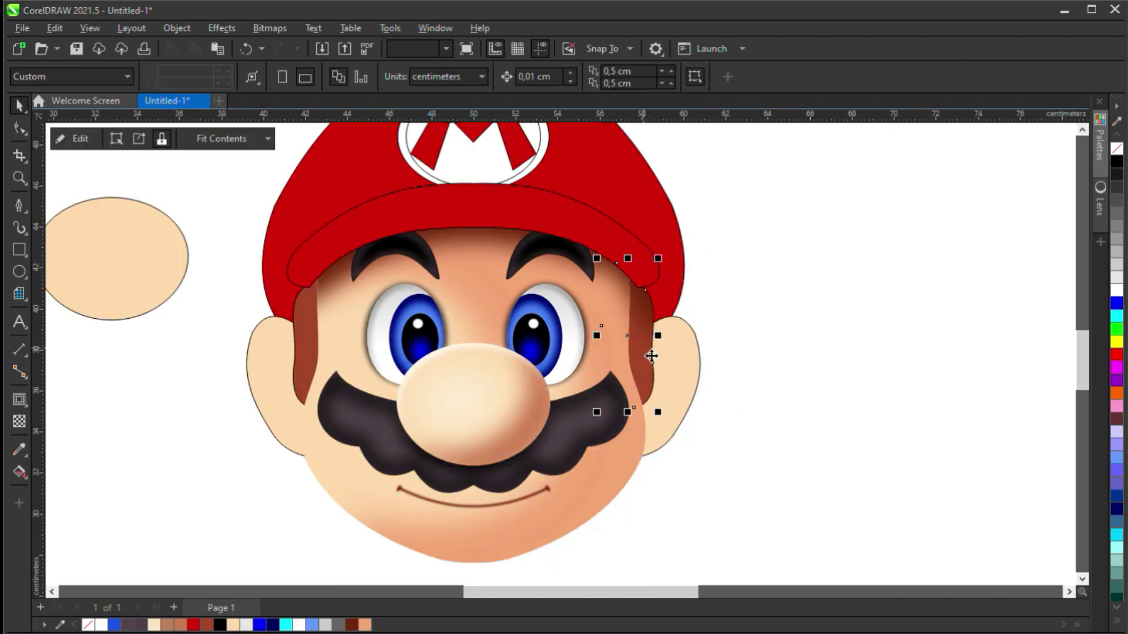
click(822, 319)
scroll(634, 317, down, 1)
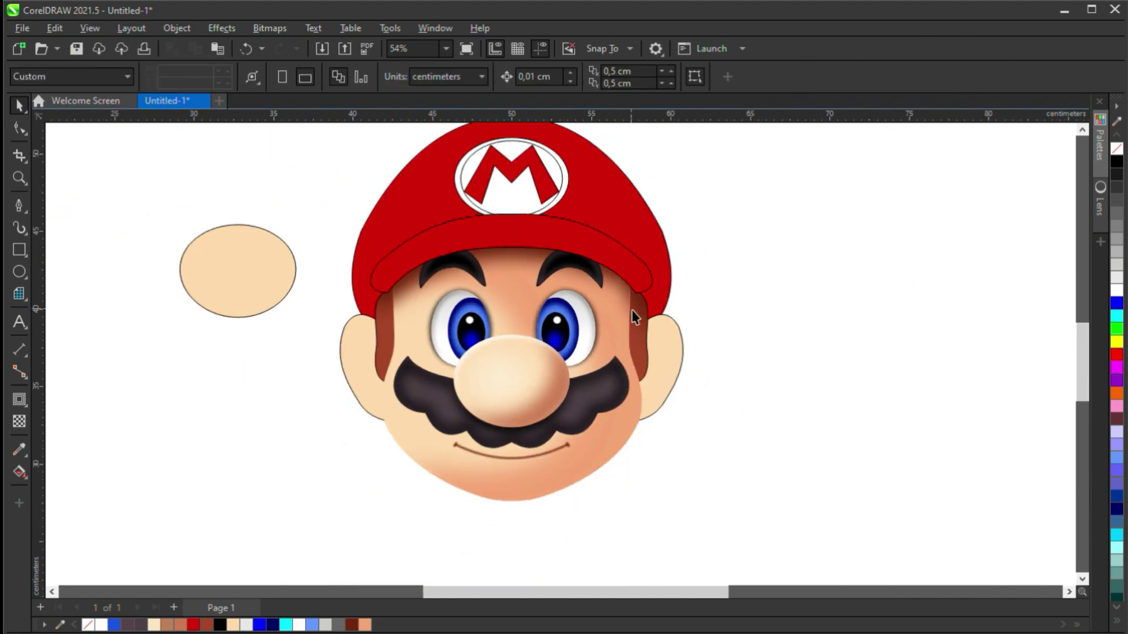
scroll(524, 306, up, 1)
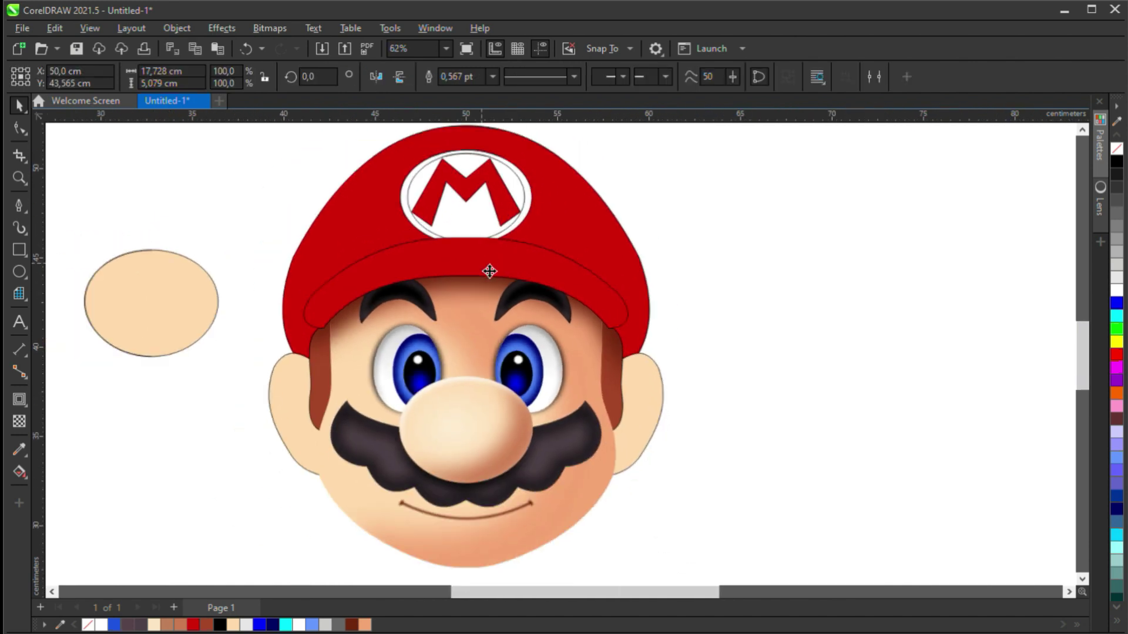
Step: Place a spare copy of the brim beside the head and create a blurred pink highlight strip along the brim's upper edge
drag(494, 259, 777, 243)
key(Escape)
click(535, 254)
click(1116, 406)
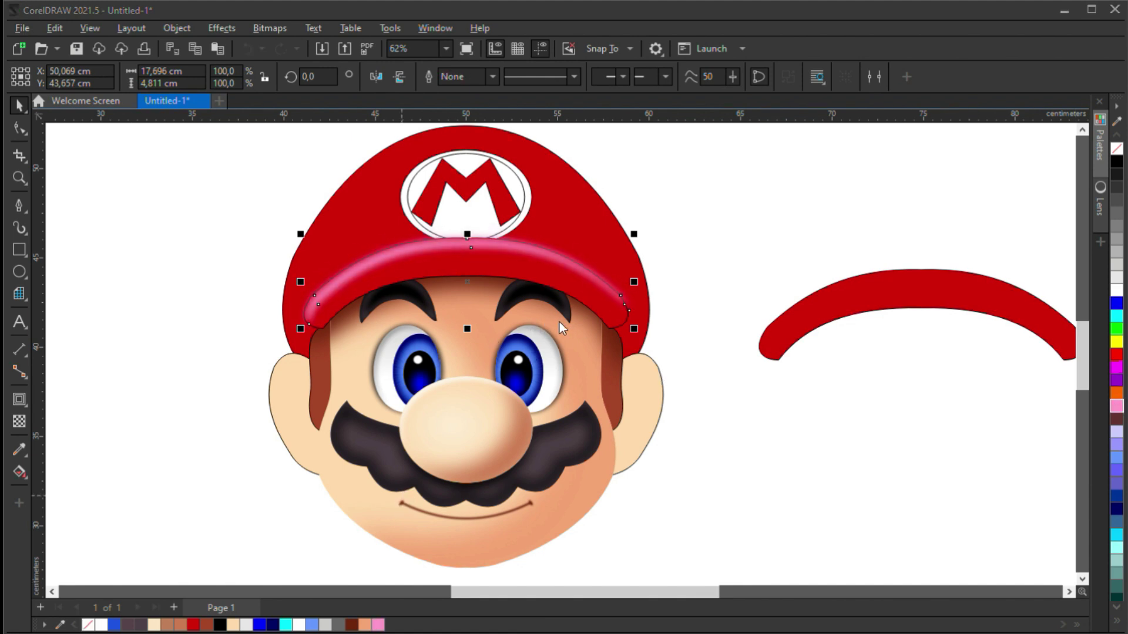
Step: Recolour the brim highlight white and widen it beyond the brim's upper and left edges
scroll(492, 259, up, 1)
key(F10)
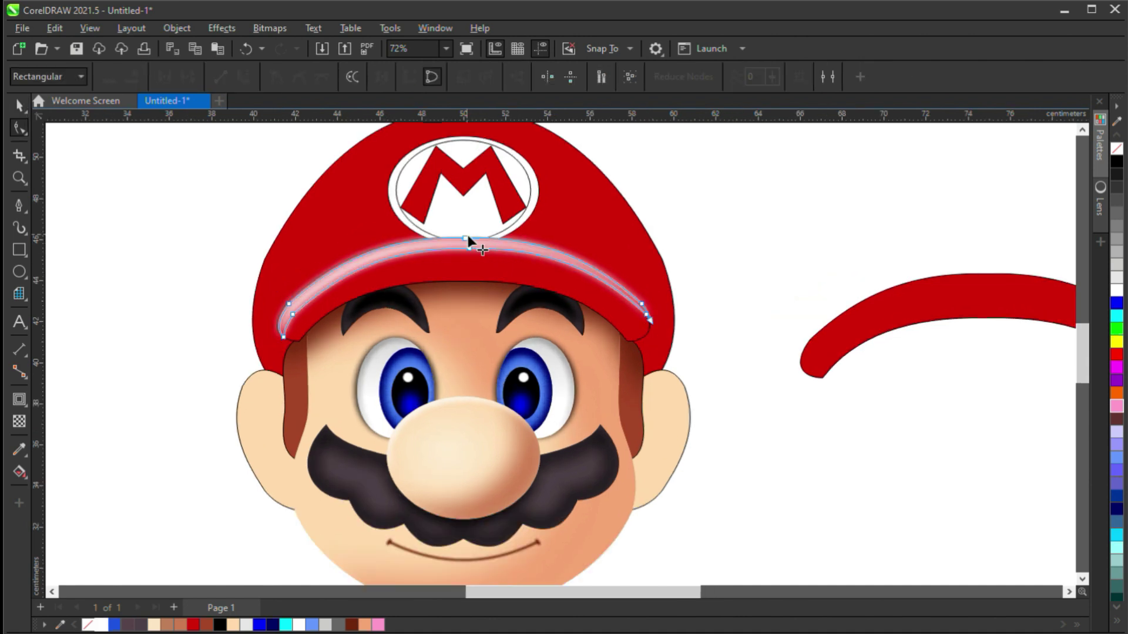
click(282, 320)
key(space)
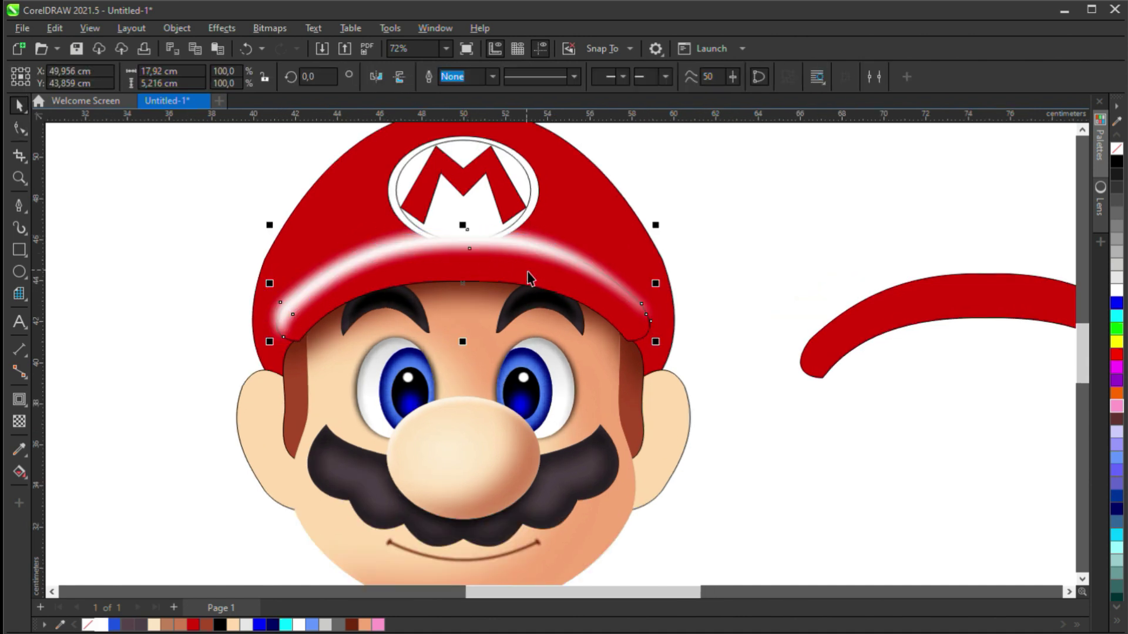
Step: Clip the highlight inside the cap brim, make it semi-transparent and remove the brim's outline
key(Escape)
click(479, 273)
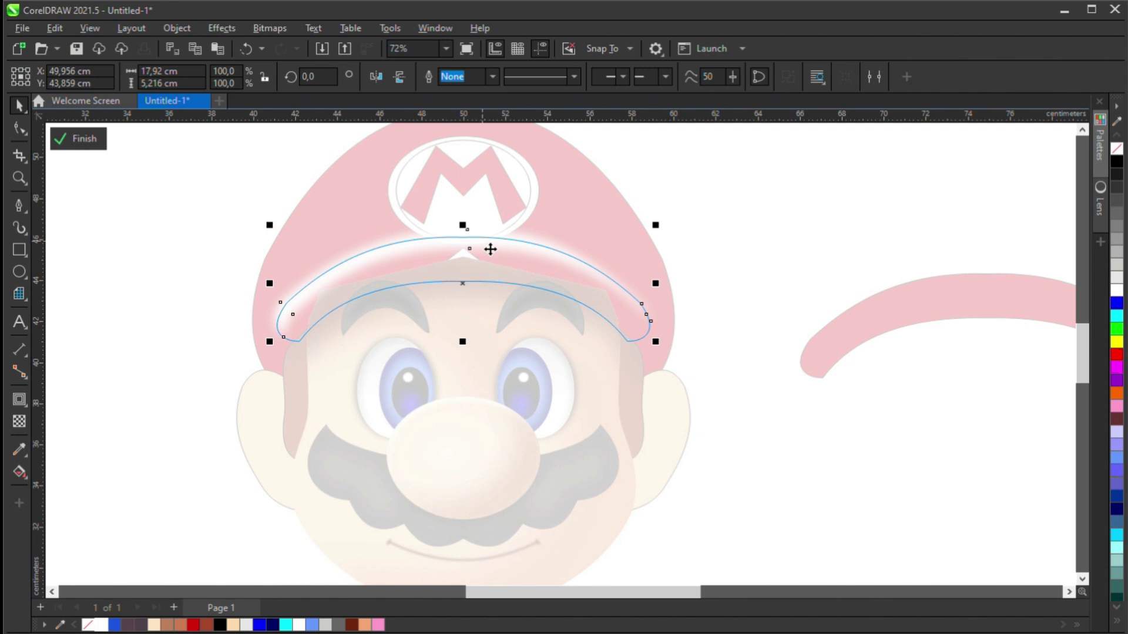
click(823, 234)
Step: Cut a lower-edge strip from offset brim copies, blur it in black without an outline and clip it inside the brim's lower edge
drag(948, 311, 822, 258)
click(490, 77)
click(855, 256)
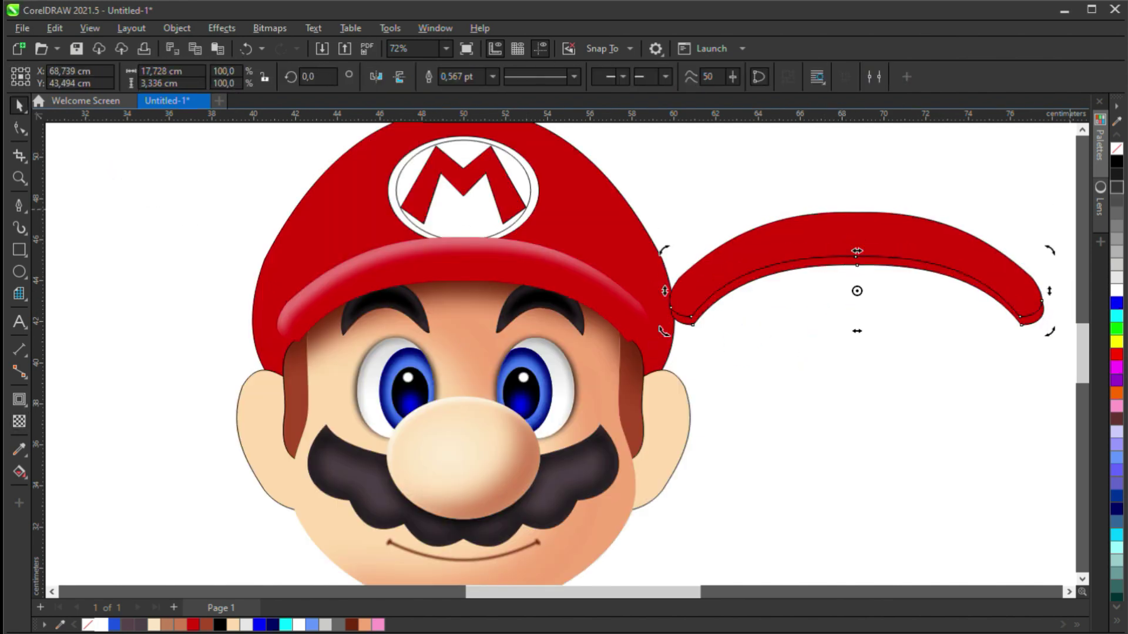
drag(875, 270, 483, 288)
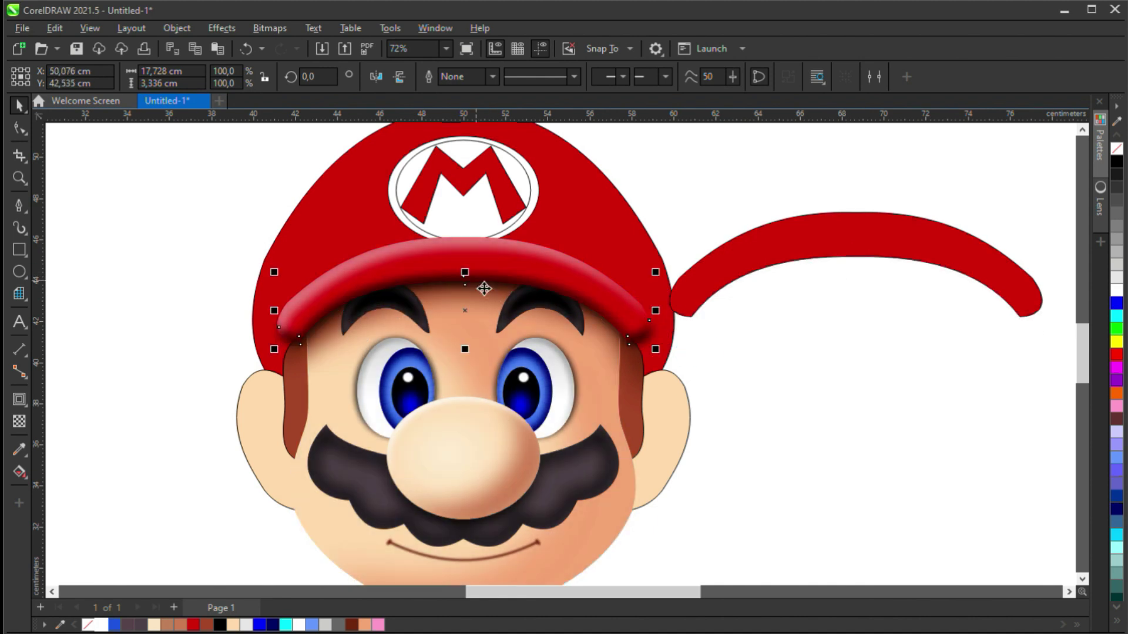
click(651, 342)
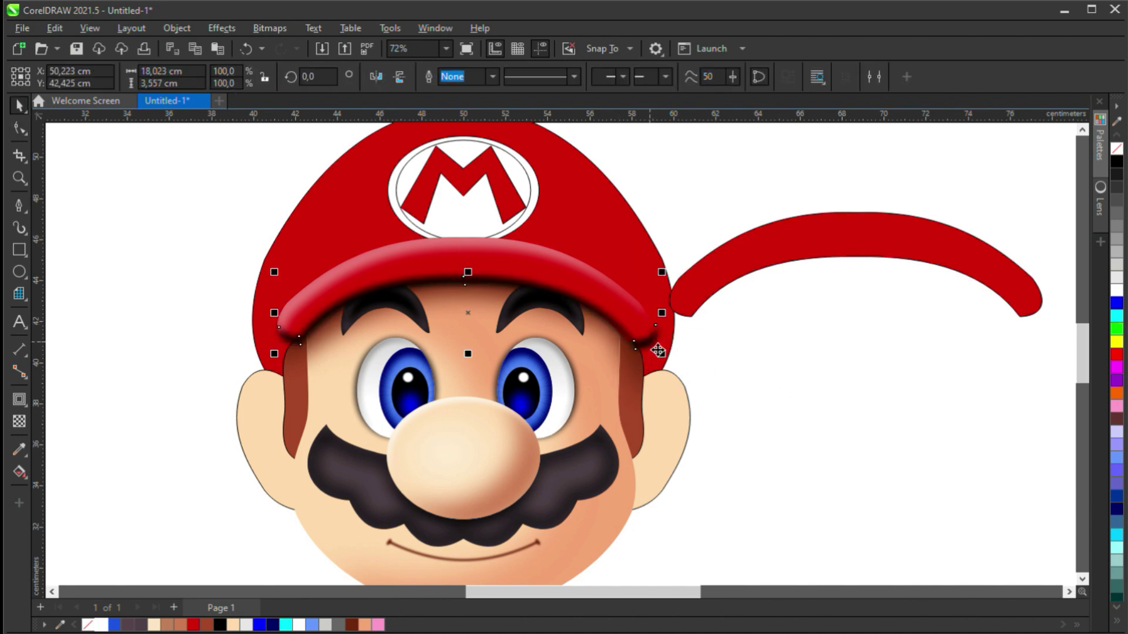
click(820, 381)
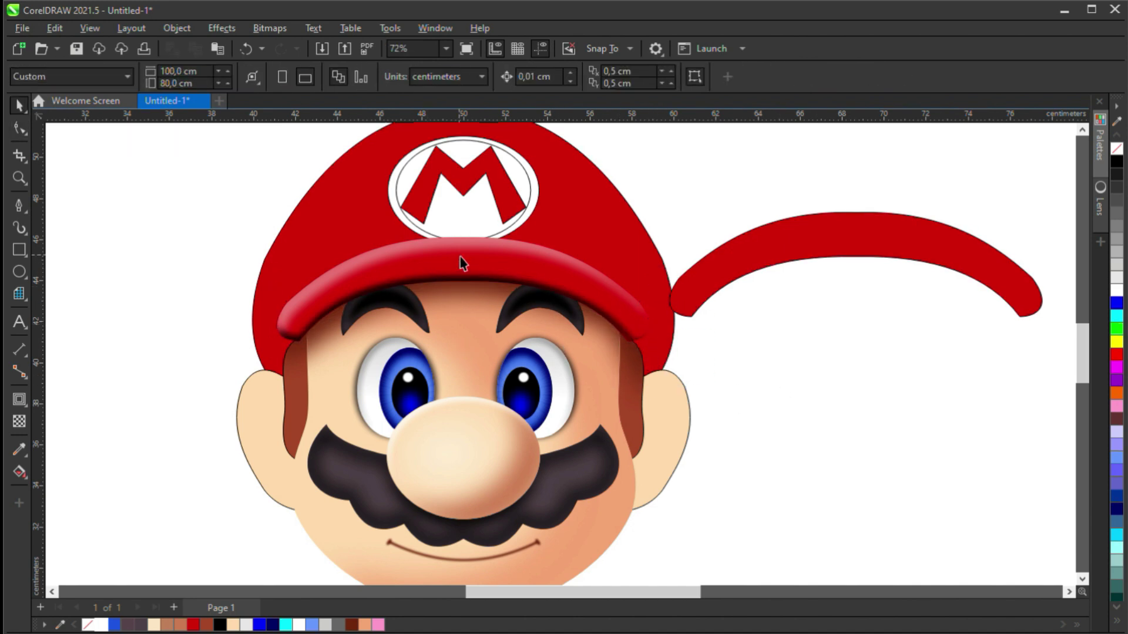
Step: Cut a thin strip from offset brim copies and add it as a blurred white highlight without an outline near the brim's upper edge
click(818, 252)
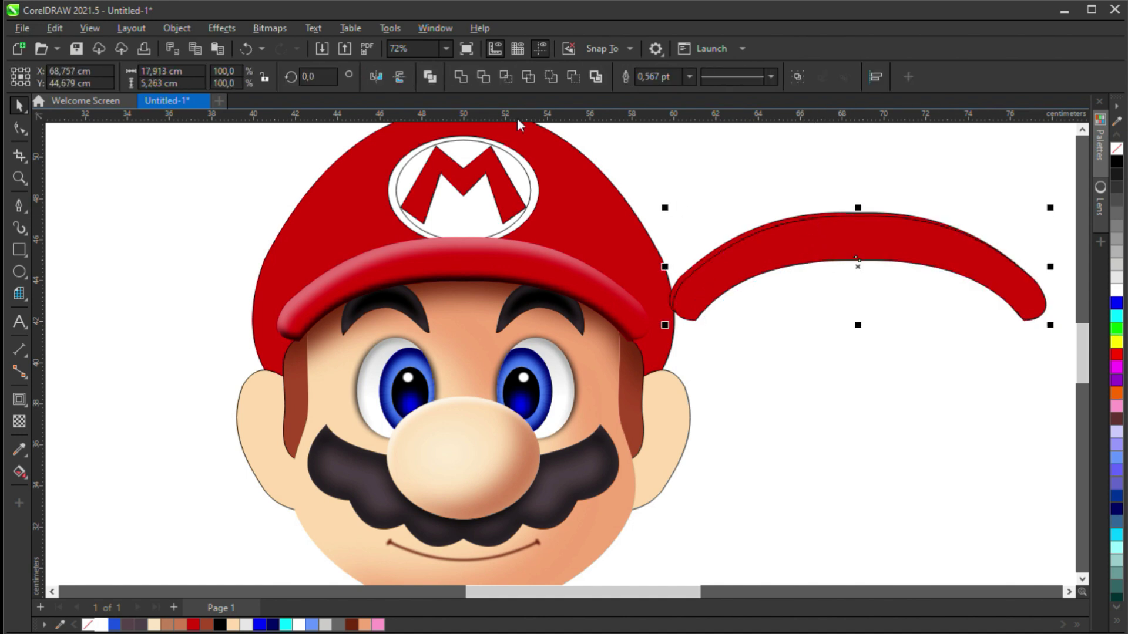
click(442, 250)
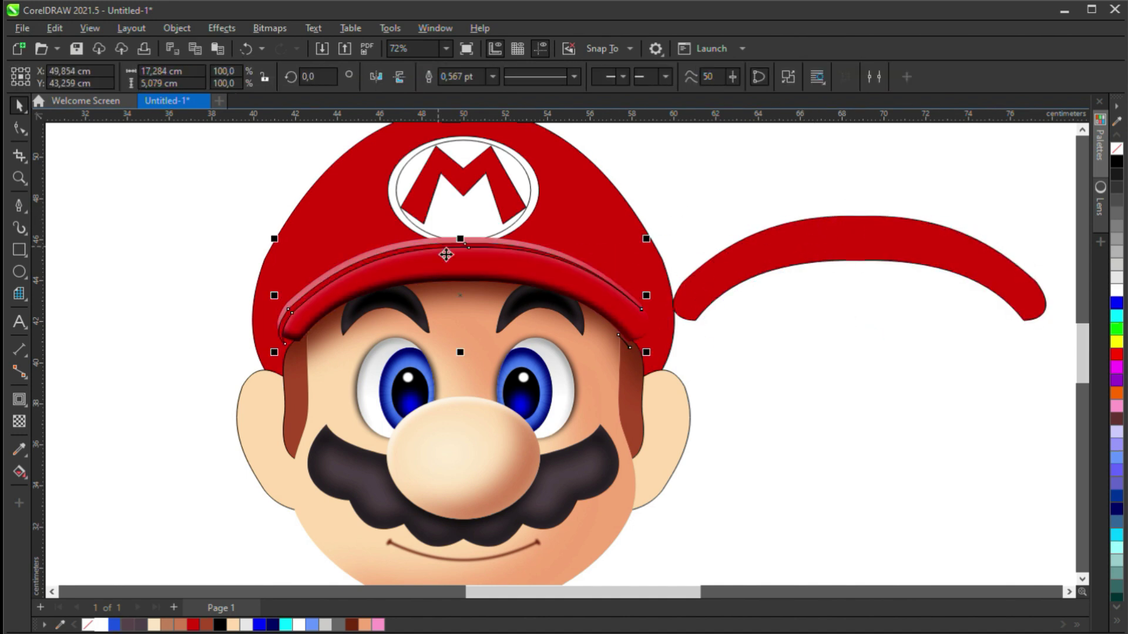
right_click(88, 624)
click(523, 264)
key(Escape)
scroll(459, 296, down, 1)
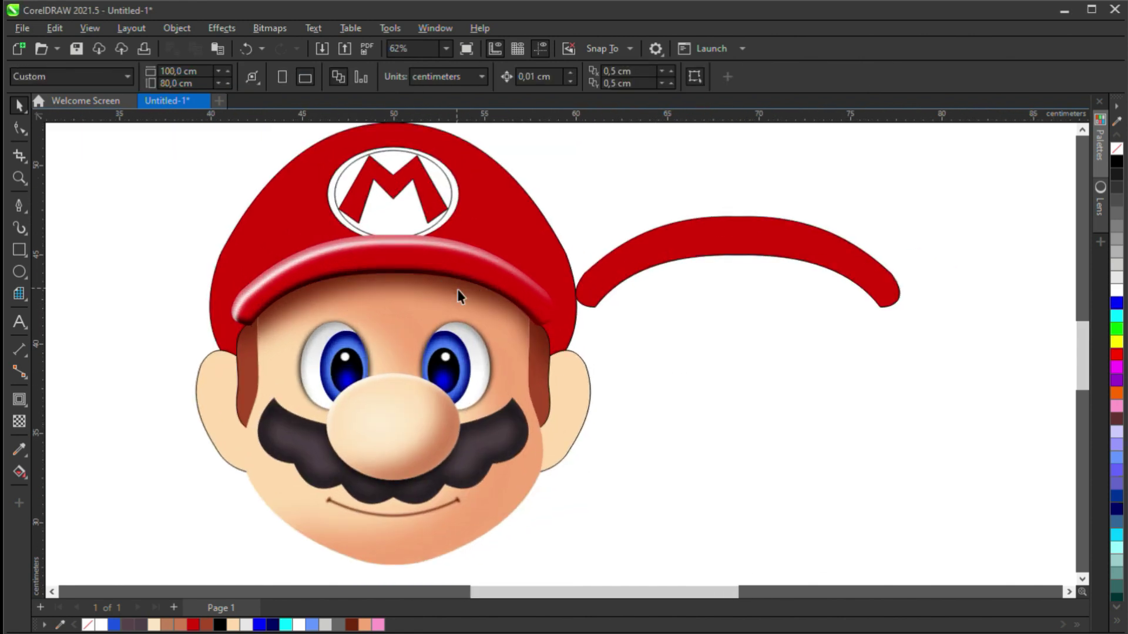
Step: Soften the thin brim highlight with transparency and delete the spare brim copy beside the head
ctrl+click(382, 273)
click(19, 421)
ctrl+click(632, 206)
scroll(672, 277, down, 1)
click(848, 332)
key(Delete)
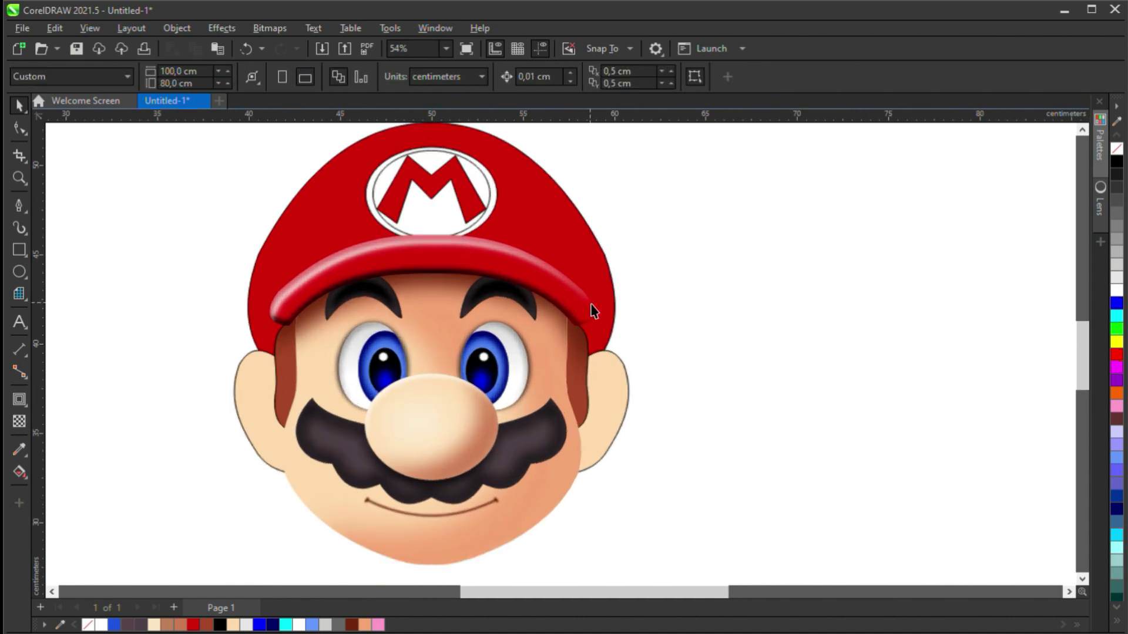
scroll(592, 310, up, 1)
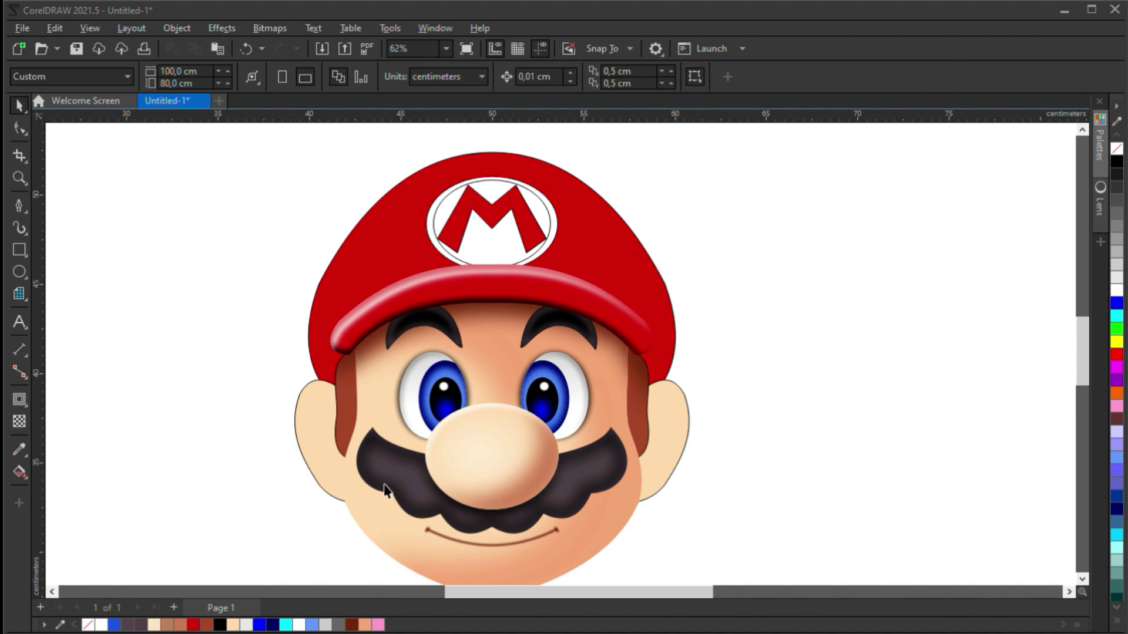
Step: Draw a closed shape with the Pen tool along the face's right edge, from the cap brim down to the jaw
click(617, 325)
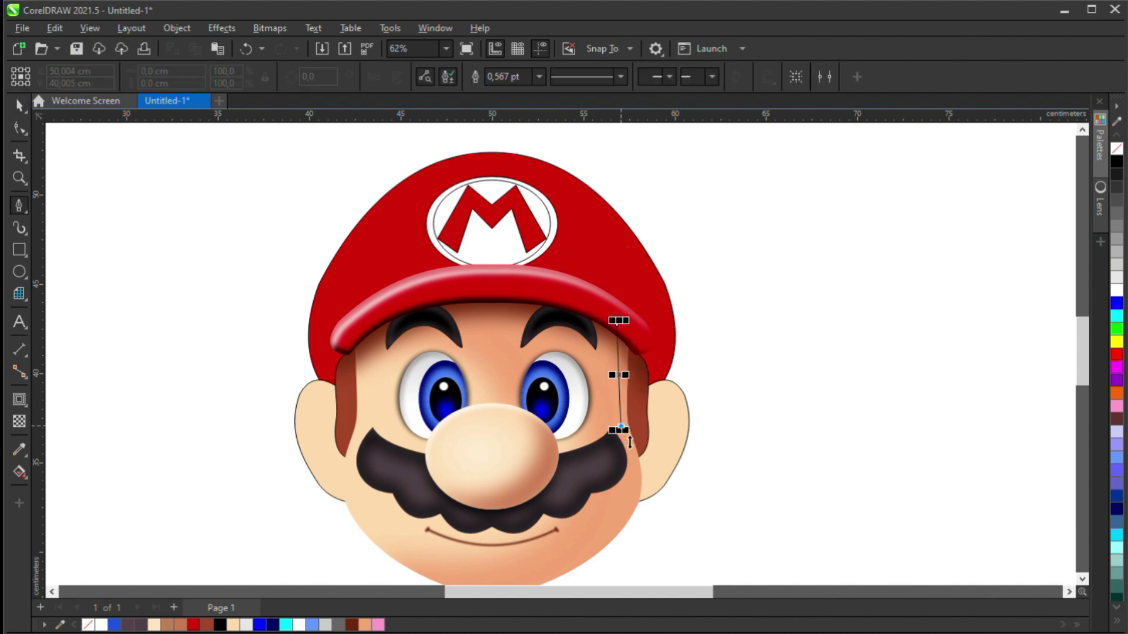
click(595, 563)
click(668, 539)
click(659, 403)
click(648, 334)
click(617, 326)
Step: Curve the shape's inner edge, fill it with blurred cream without an outline, and clip it inside the face's right edge
key(F10)
click(622, 370)
key(space)
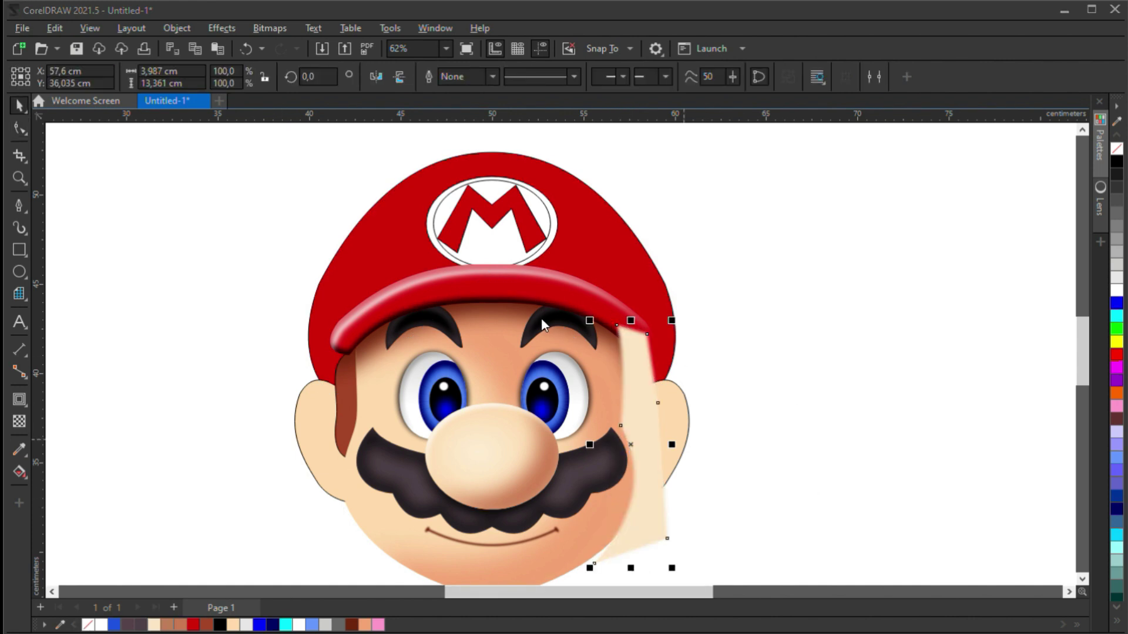
key(Return)
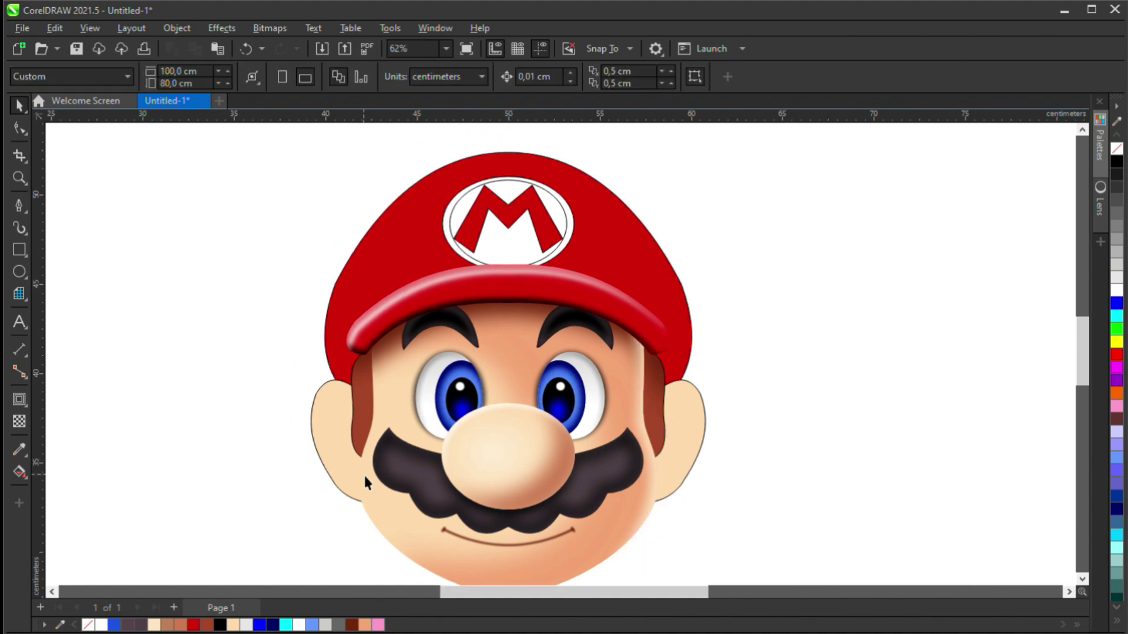
Step: Draw a closed strip about 2.2 by 12.5 cm along the face's left edge and curve its inner side to follow the cheek
key(p)
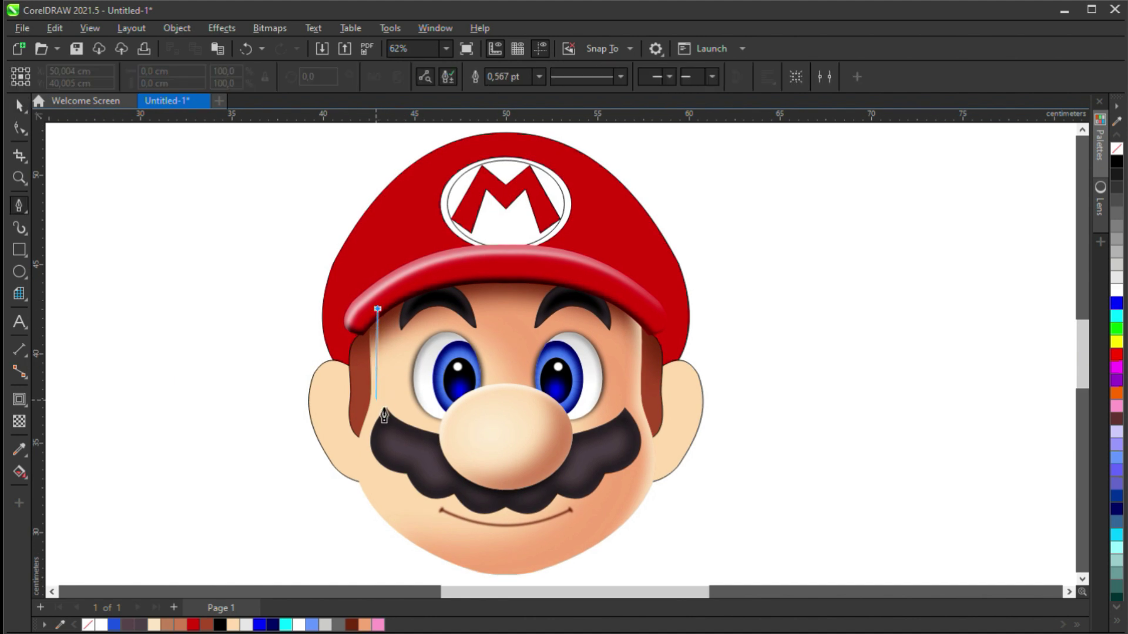
click(376, 400)
click(381, 532)
click(341, 477)
click(348, 400)
click(350, 317)
click(377, 308)
key(F10)
drag(379, 336, 378, 364)
drag(379, 464, 365, 466)
key(space)
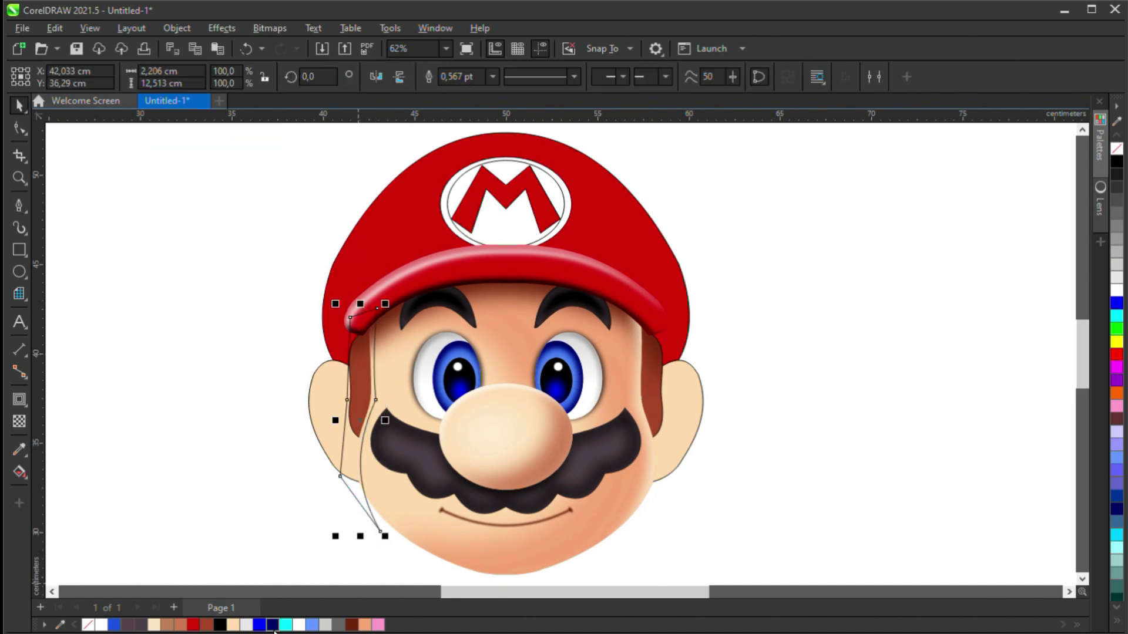
Step: Fill the left strip with blurred cream without an outline and clip it inside the face's left edge
click(155, 624)
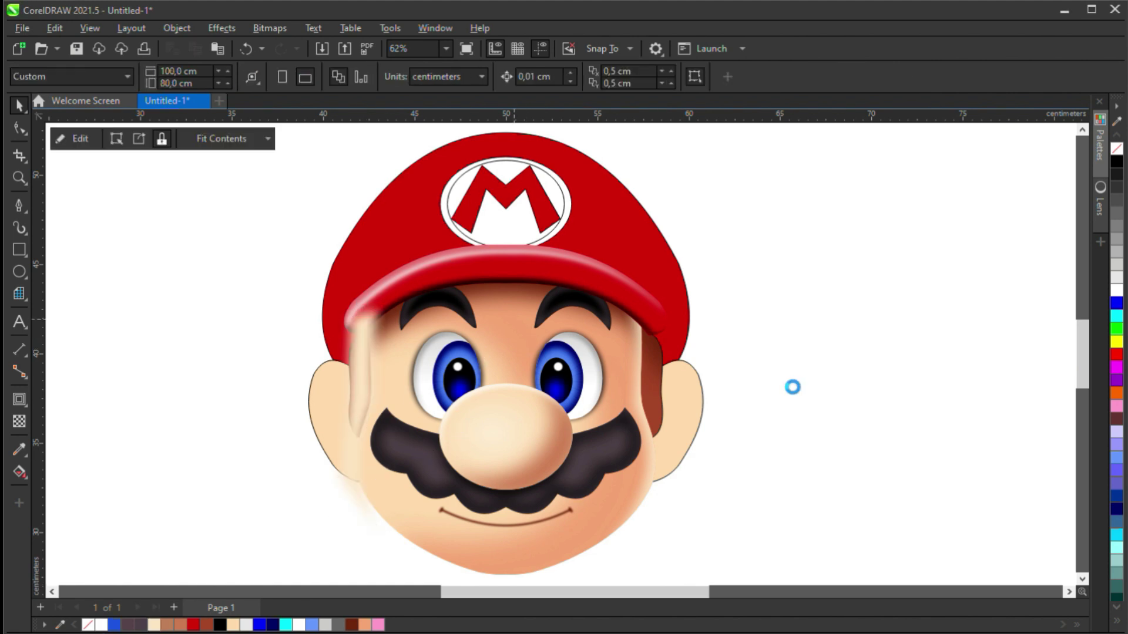
key(Delete)
click(416, 360)
ctrl+click(360, 390)
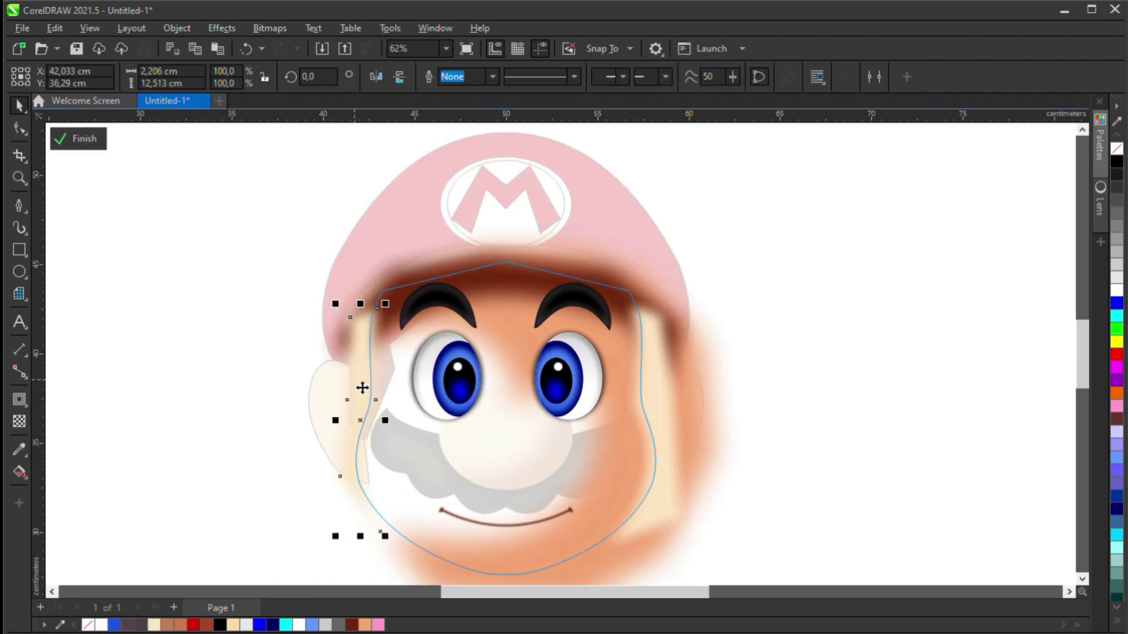
ctrl+click(799, 363)
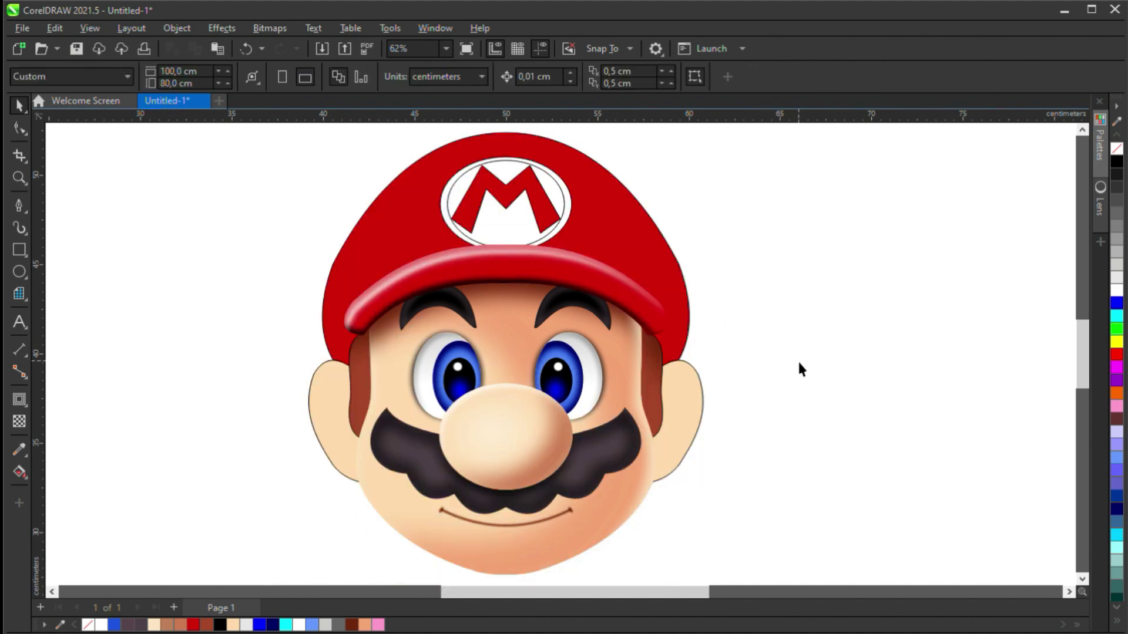
Step: Place a copy of the left sideburn with an inner contour beside the head and cut out its centre to leave a ring
click(370, 382)
drag(371, 381, 218, 319)
key(ctrl+F9)
key(space)
click(239, 289)
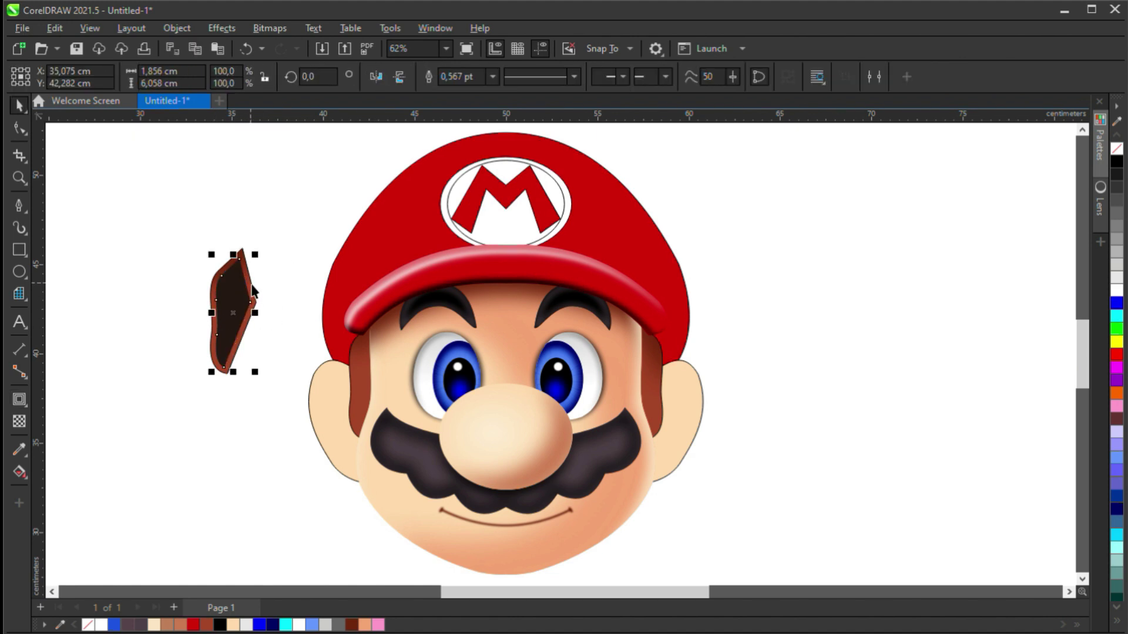
key(Delete)
key(Escape)
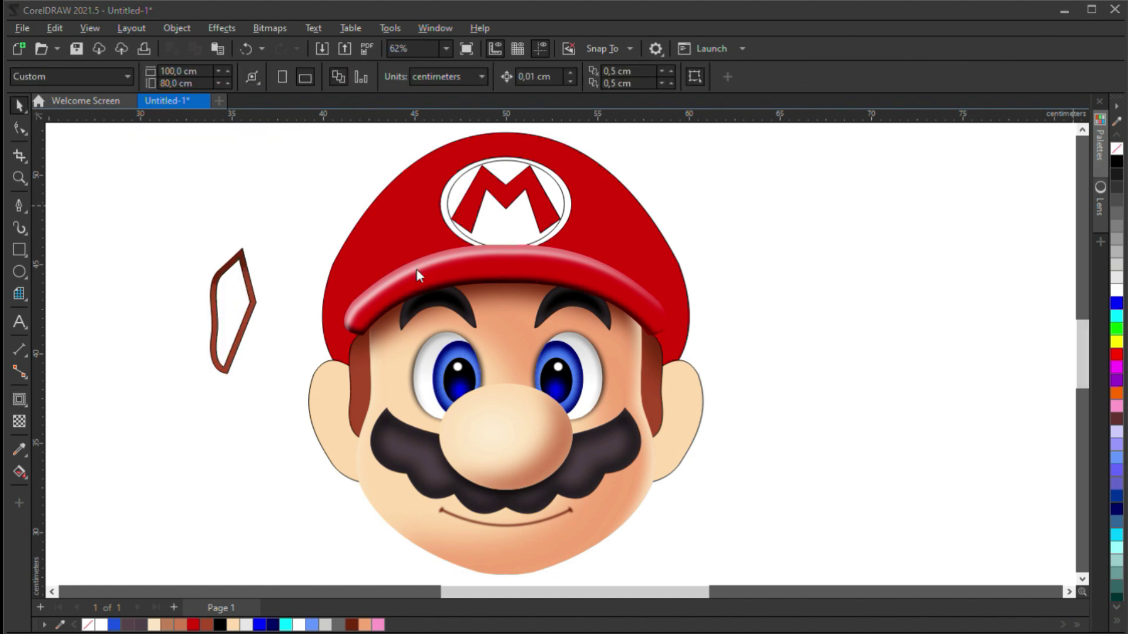
Step: Make the ring a blurred black shadow without an outline and clip it inside the left sideburn
click(254, 301)
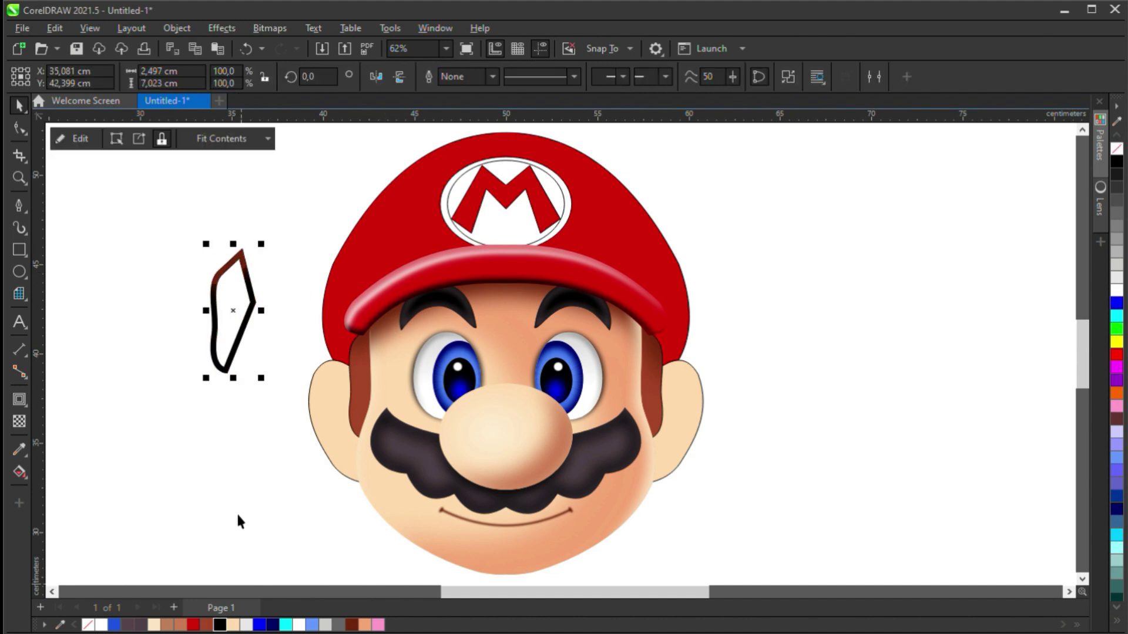
drag(251, 297, 389, 367)
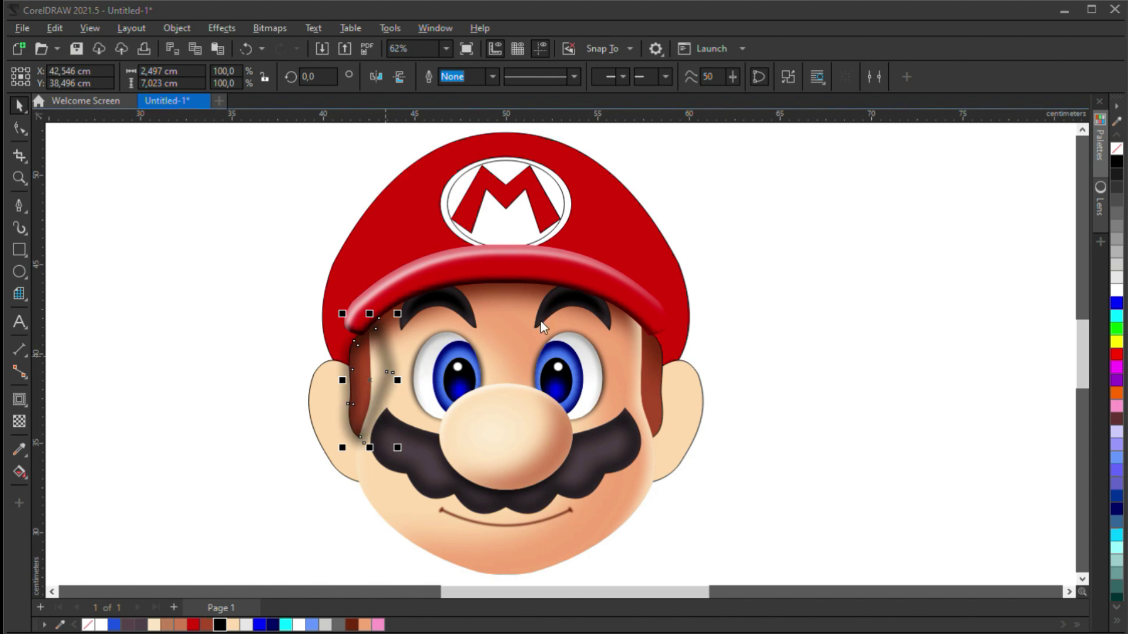
click(358, 391)
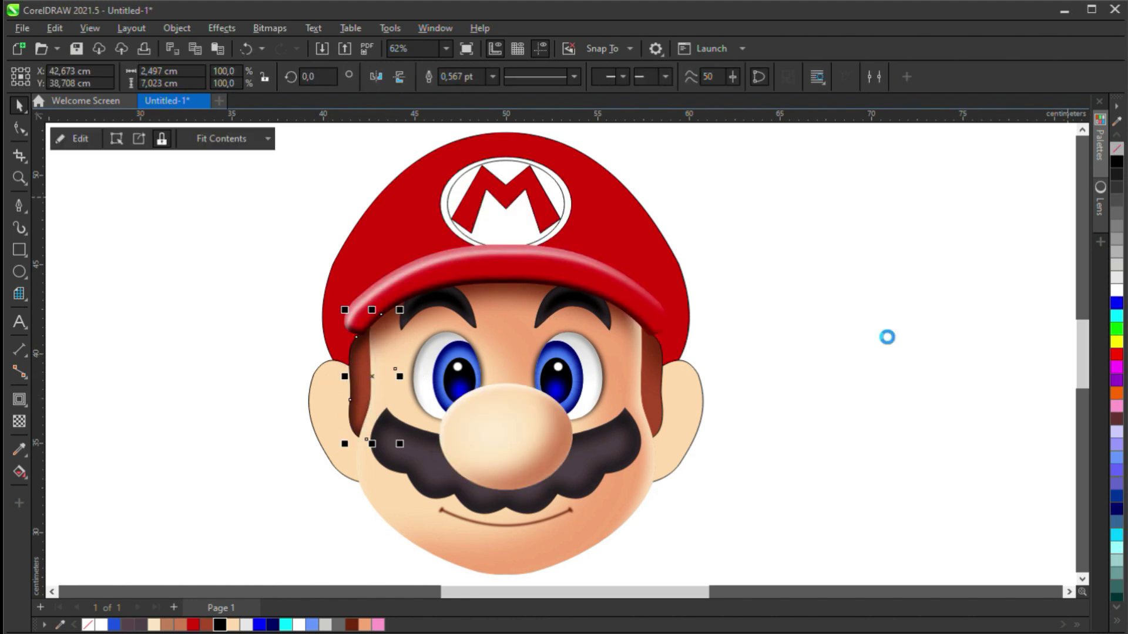
click(821, 397)
Step: Empty the right sideburn's clipped contents and add a one-step inner contour with a 0.381 cm offset
scroll(808, 420, down, 1)
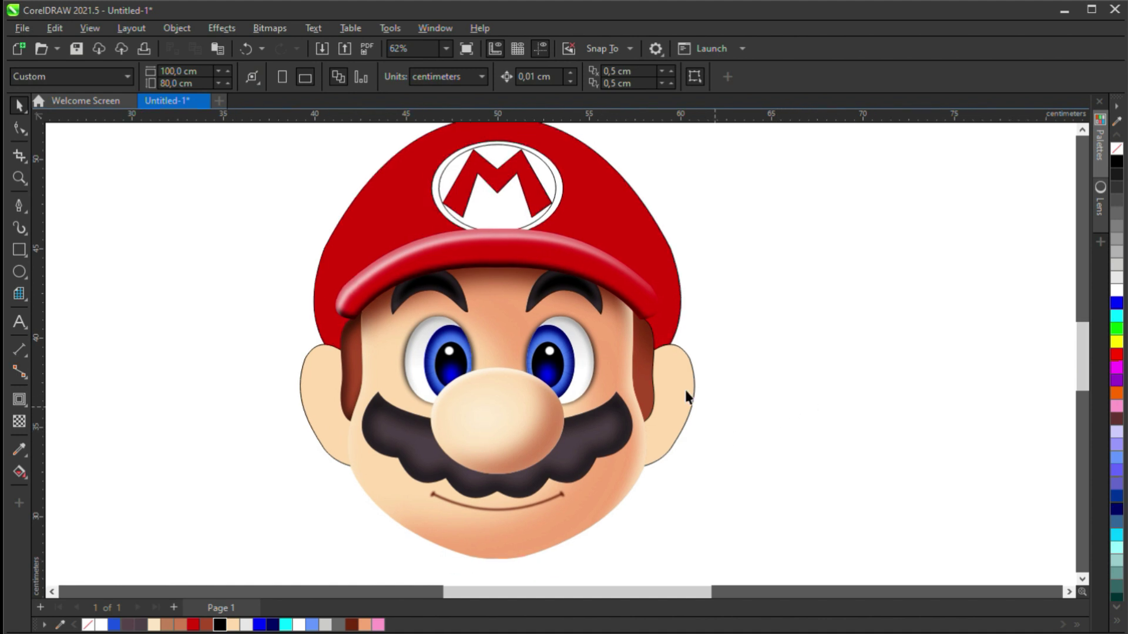
click(651, 363)
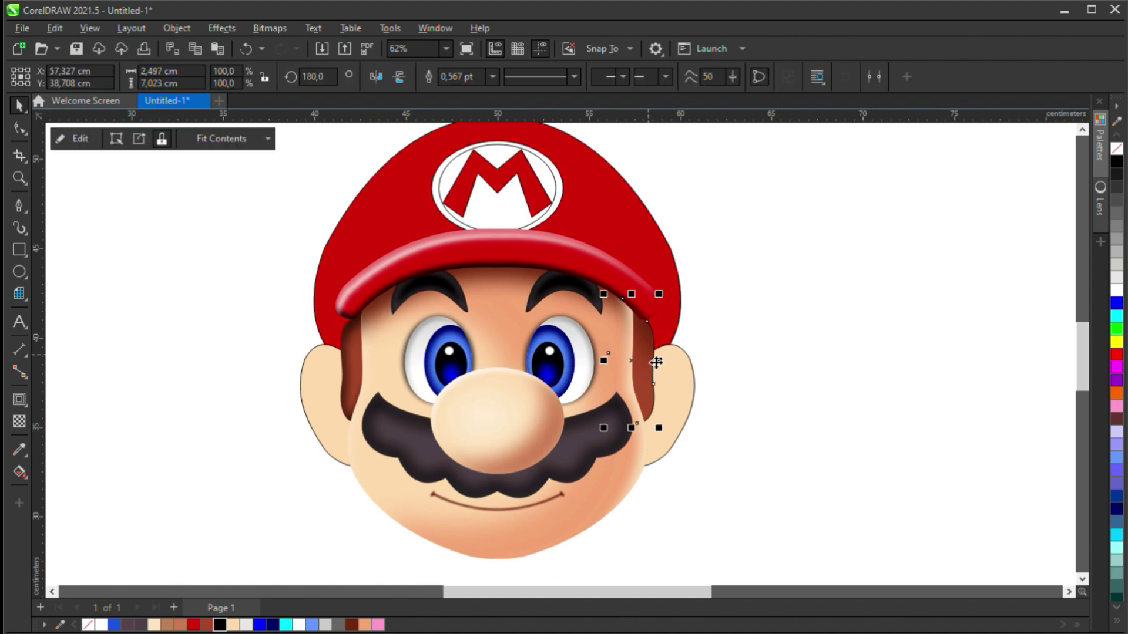
key(ctrl+z)
key(ctrl+z)
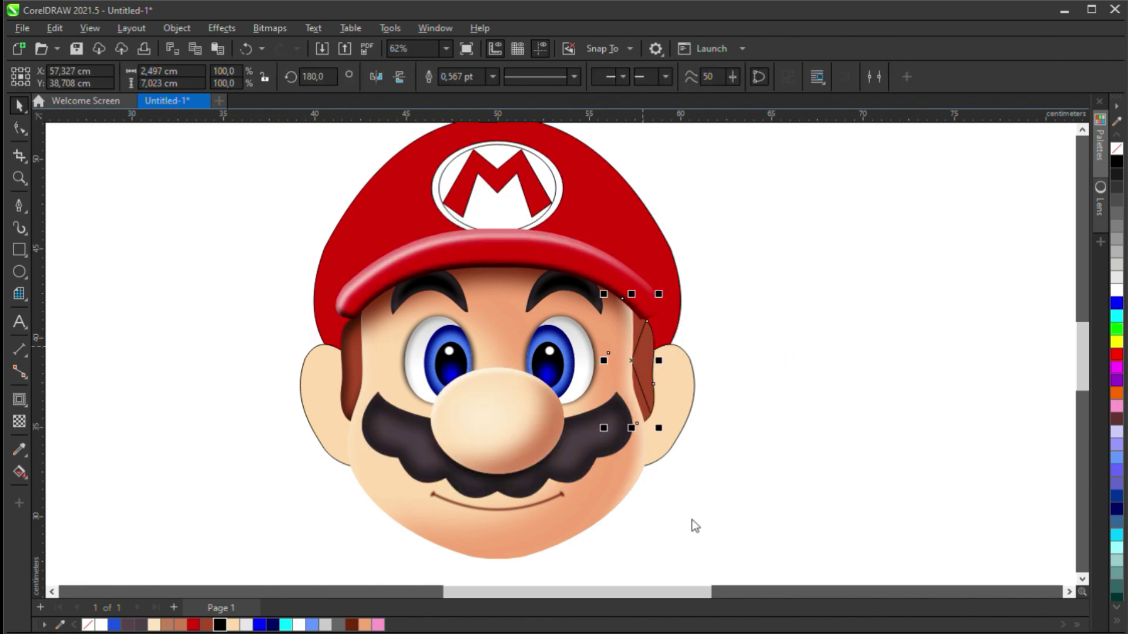
click(19, 399)
drag(657, 360, 651, 354)
key(space)
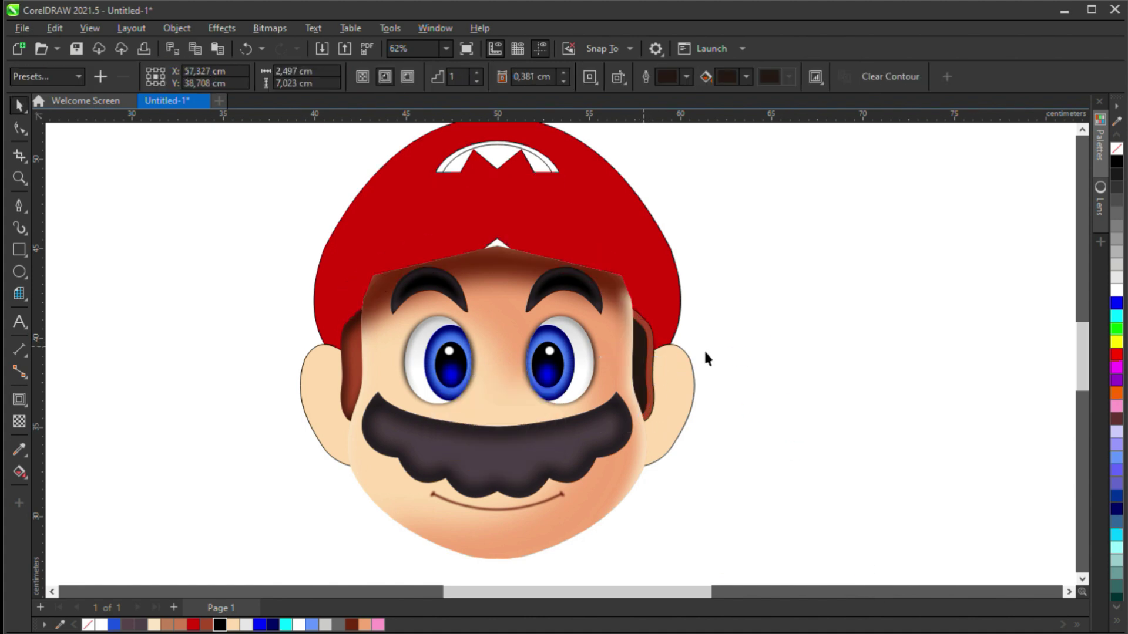
Step: Copy the contoured right sideburn beside the head and cut out the copy's centre to leave a ring
key(space)
drag(659, 347, 914, 336)
right_click(887, 324)
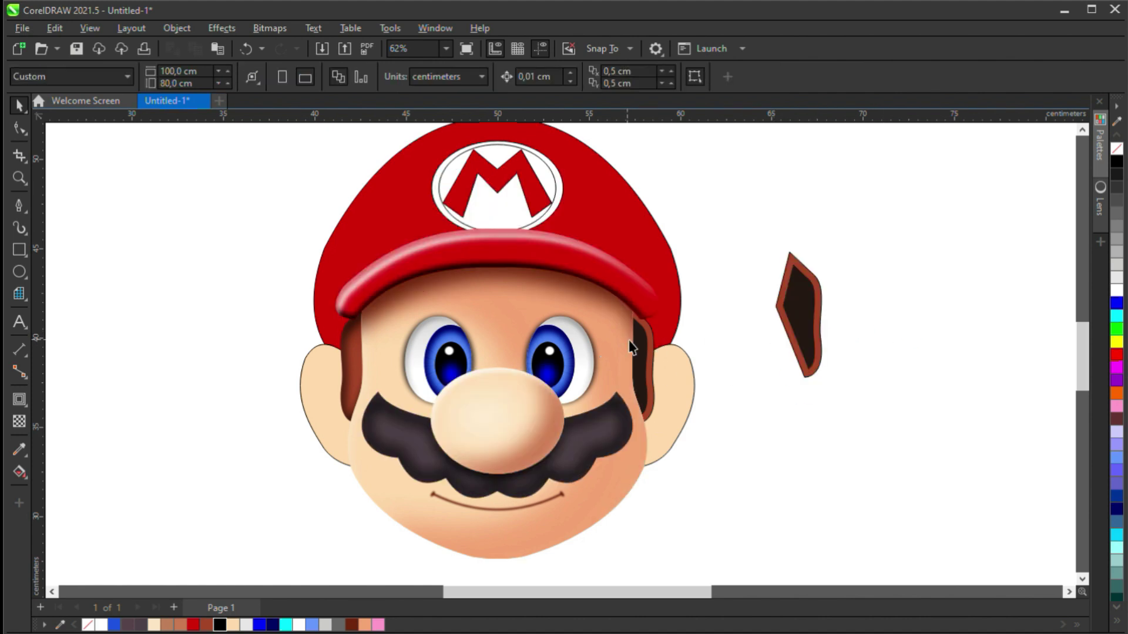
click(810, 303)
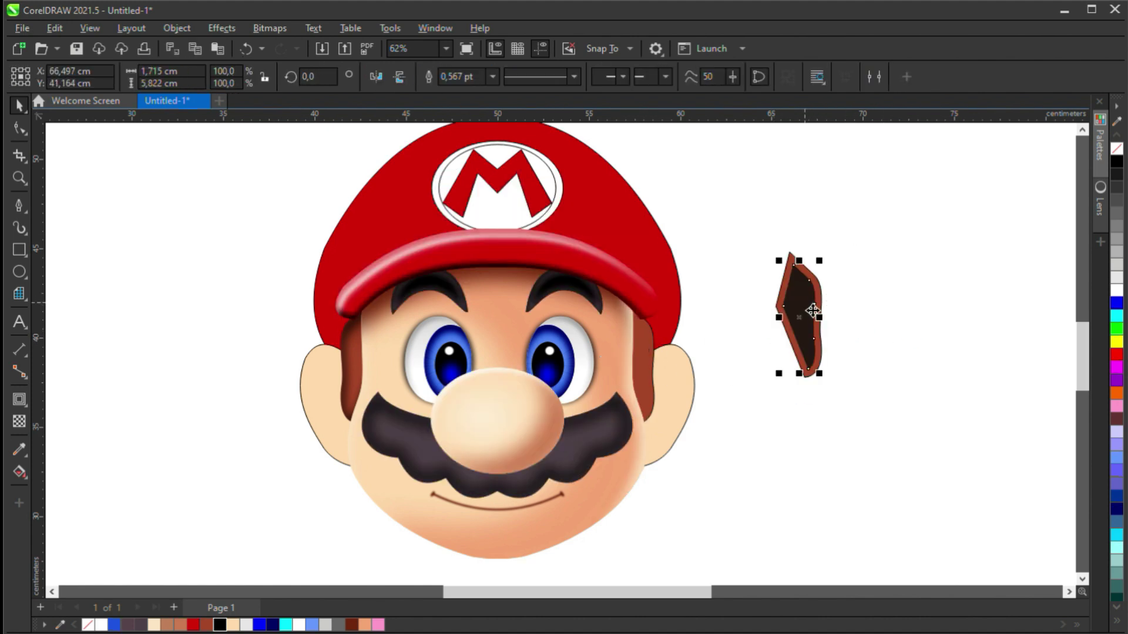
Step: Place the ring, filled black without an outline, over the right sideburn and thicken its side nearest the eye
drag(822, 292, 655, 340)
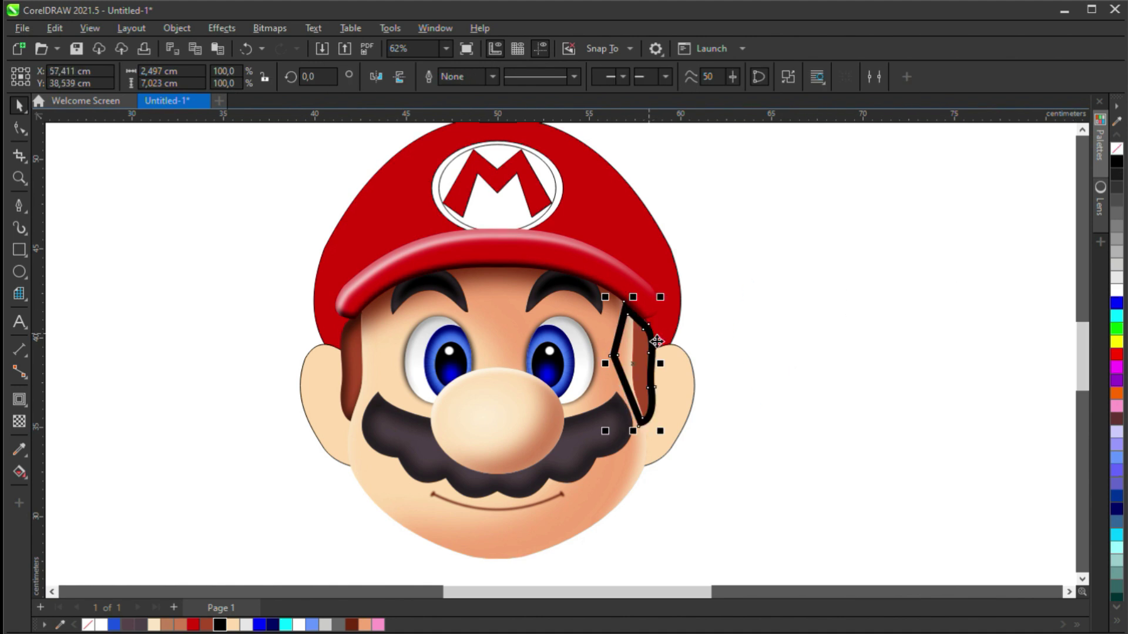
key(F10)
drag(624, 303, 614, 299)
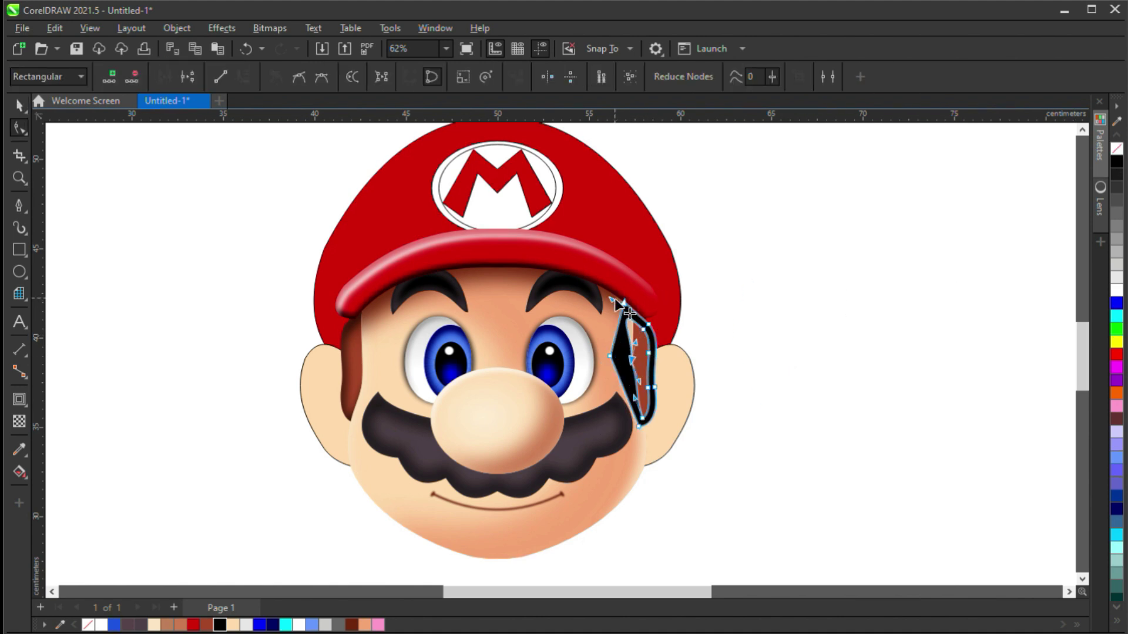
Step: Blur the black ring and clip it inside the right sideburn as a soft shadow
key(space)
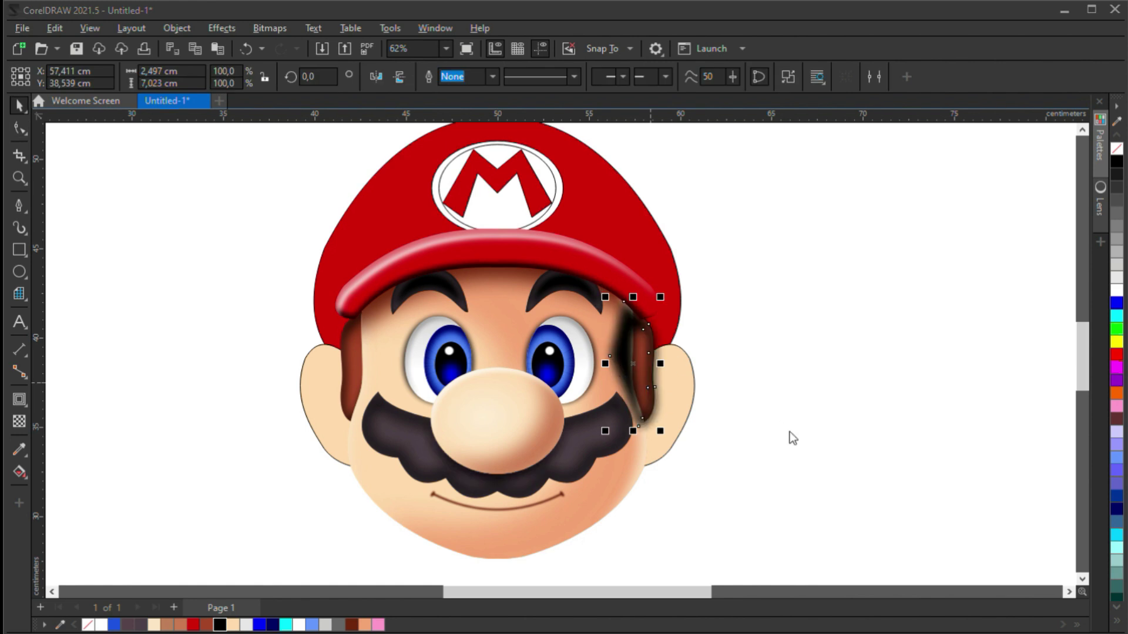
click(748, 468)
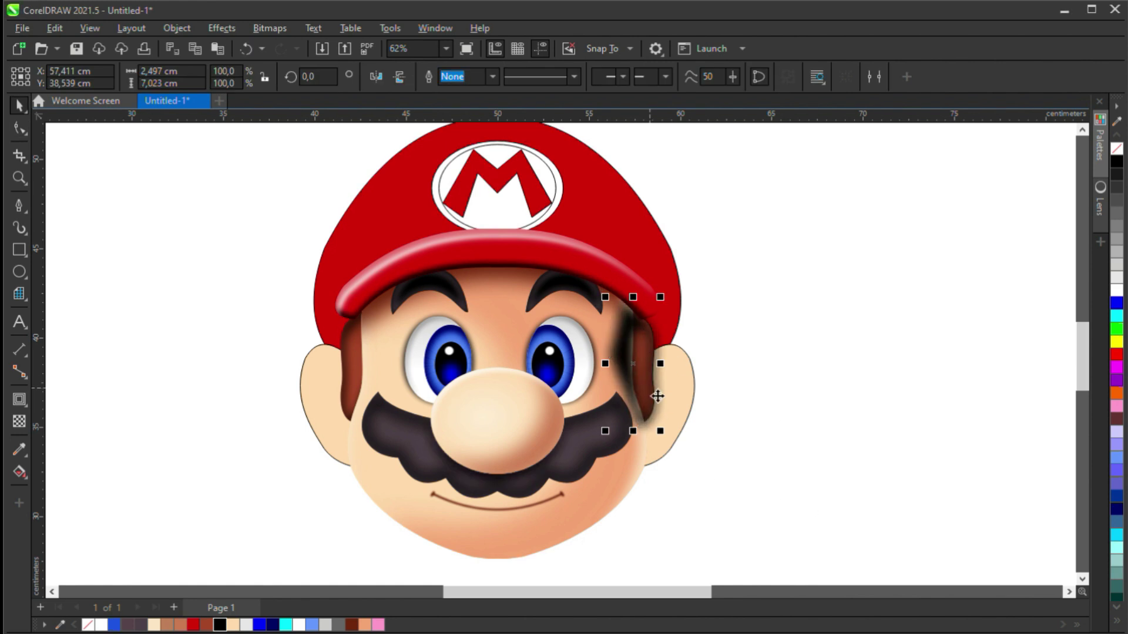
key(Delete)
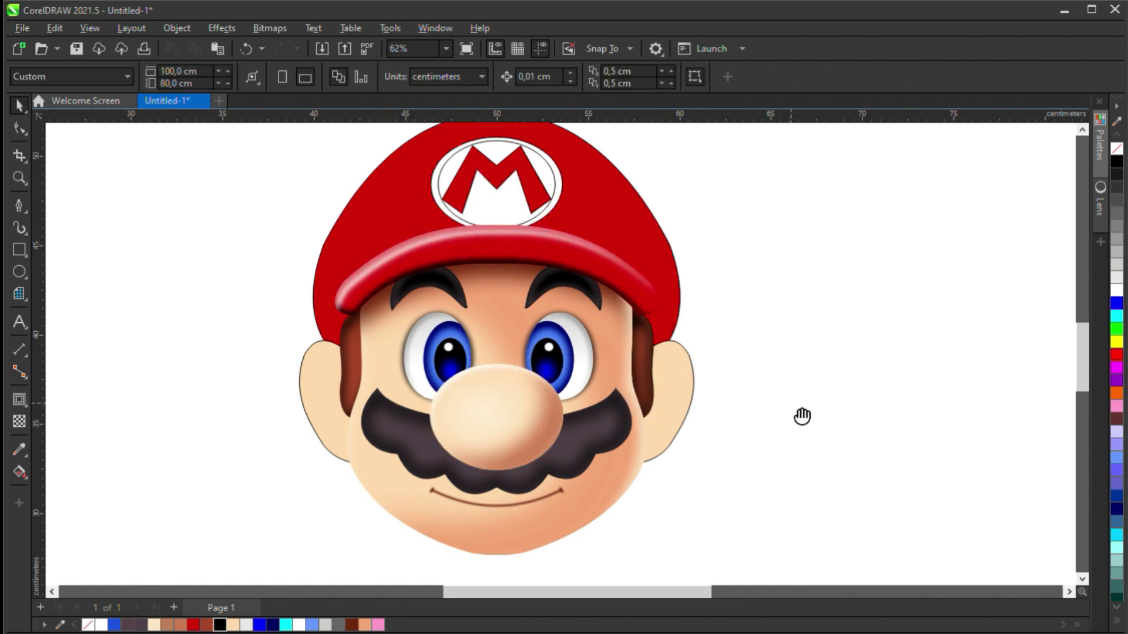
Step: Draw a closed shape about 14.8 by 16 cm over the cap's right side and curve its inner edge beside the emblem
click(642, 206)
scroll(781, 319, up, 1)
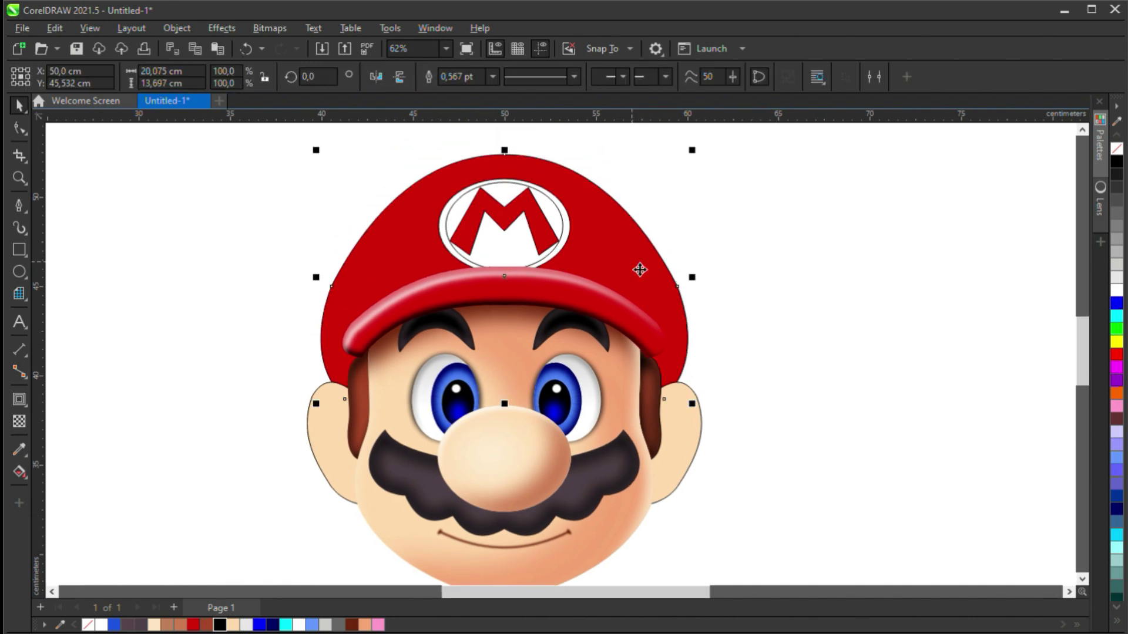
key(F5)
click(472, 136)
click(611, 229)
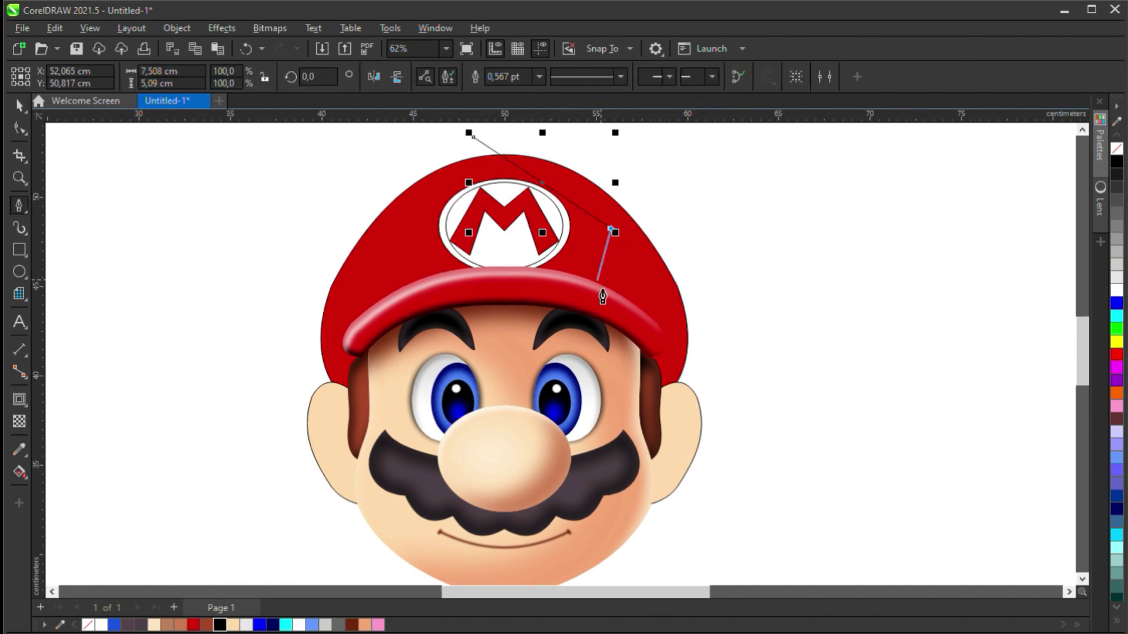
click(479, 269)
click(657, 399)
click(744, 422)
click(730, 258)
click(640, 178)
click(547, 148)
click(474, 137)
key(F10)
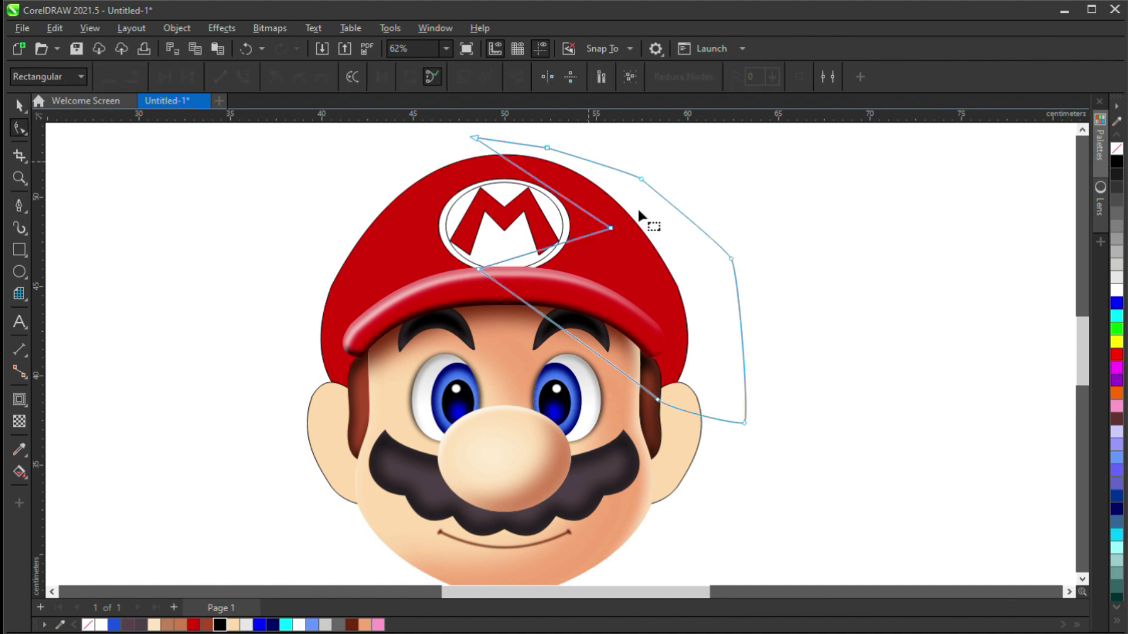
drag(624, 239, 692, 335)
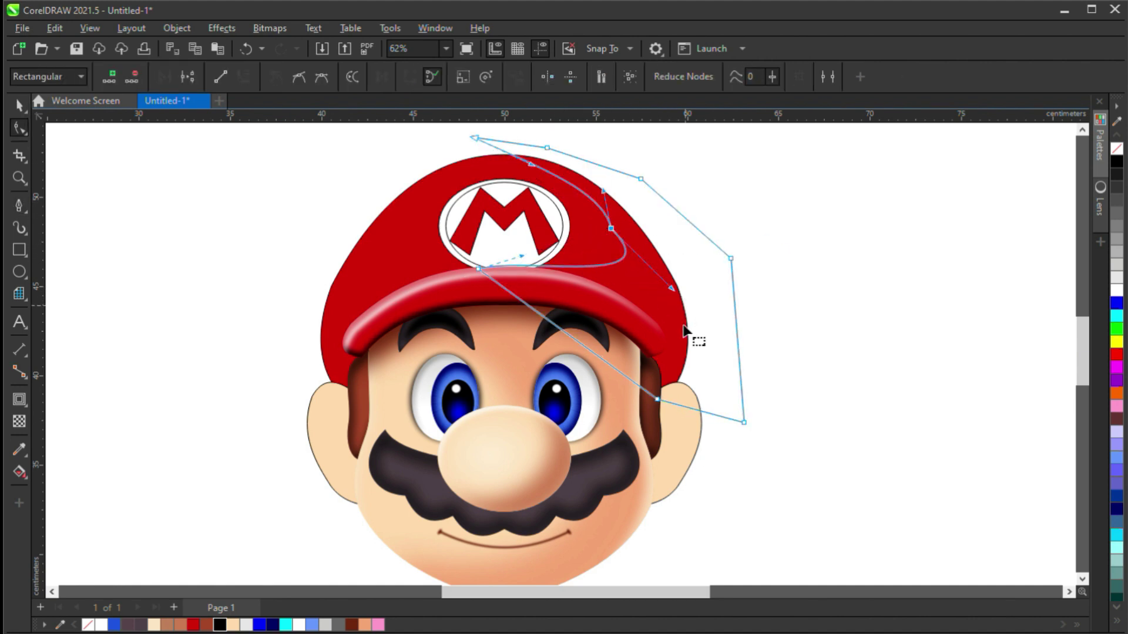
Step: Fill the shape with blurred dark red, clip it inside the cap as a shadow, and remove the cap's outline
key(space)
click(207, 626)
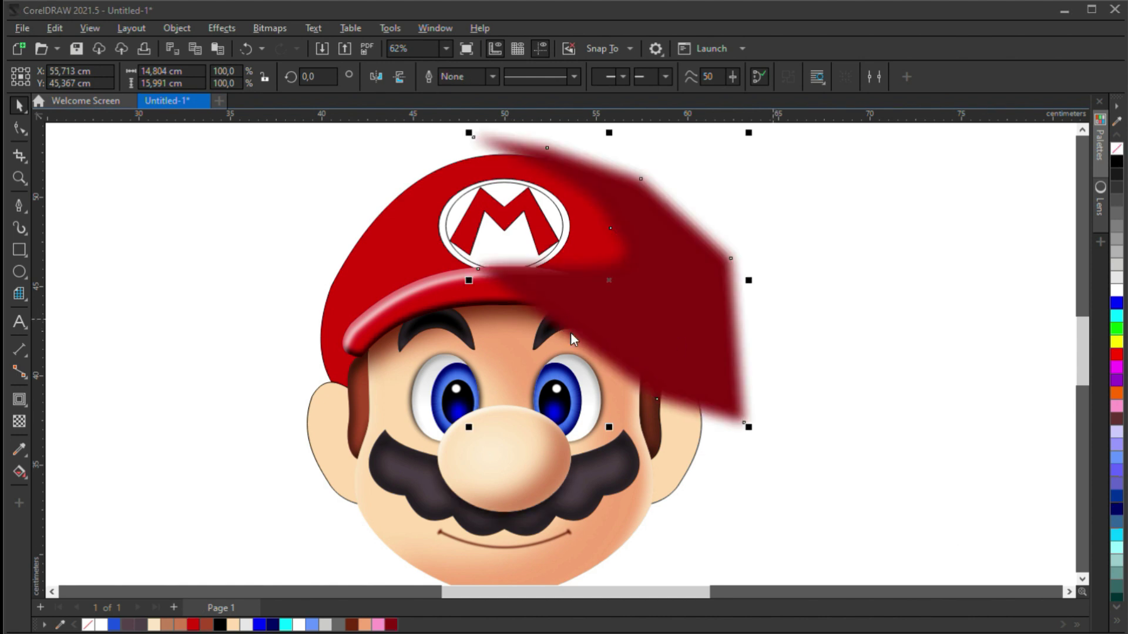
click(599, 282)
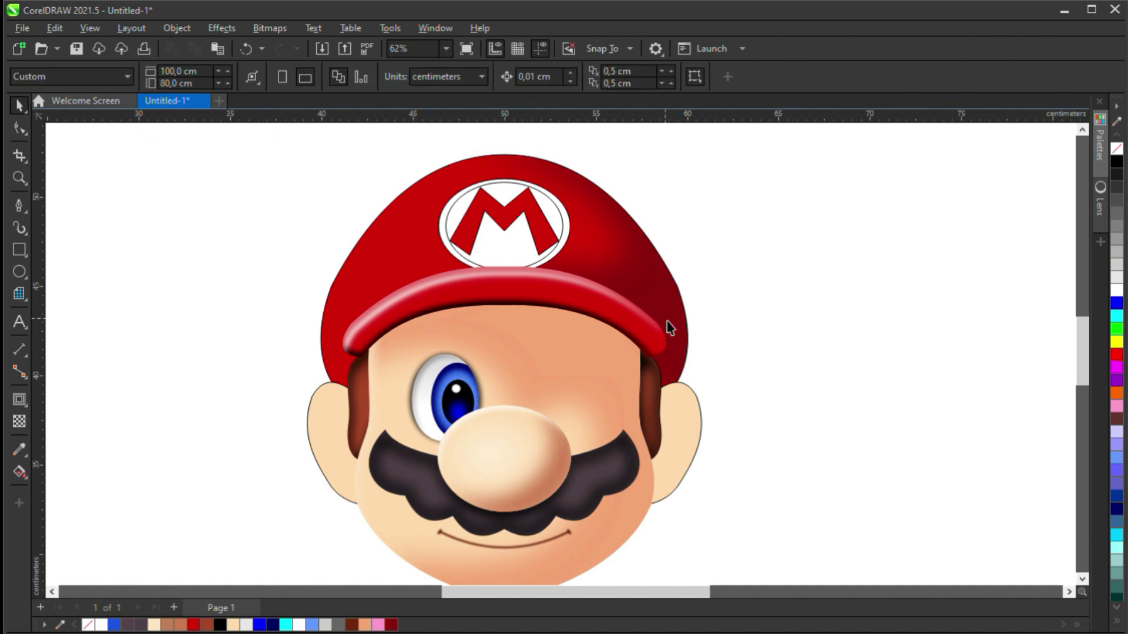
click(670, 328)
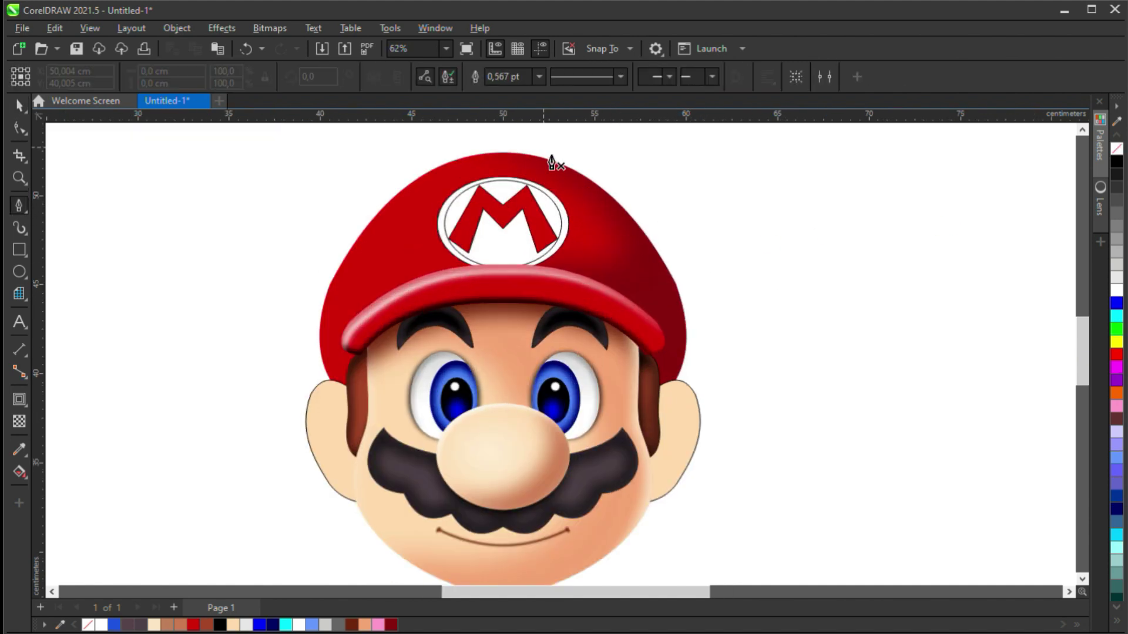
Step: Draw a closed shape about 9.7 by 13.5 cm around the cap's right edge and curve its inner side along the cap
click(542, 147)
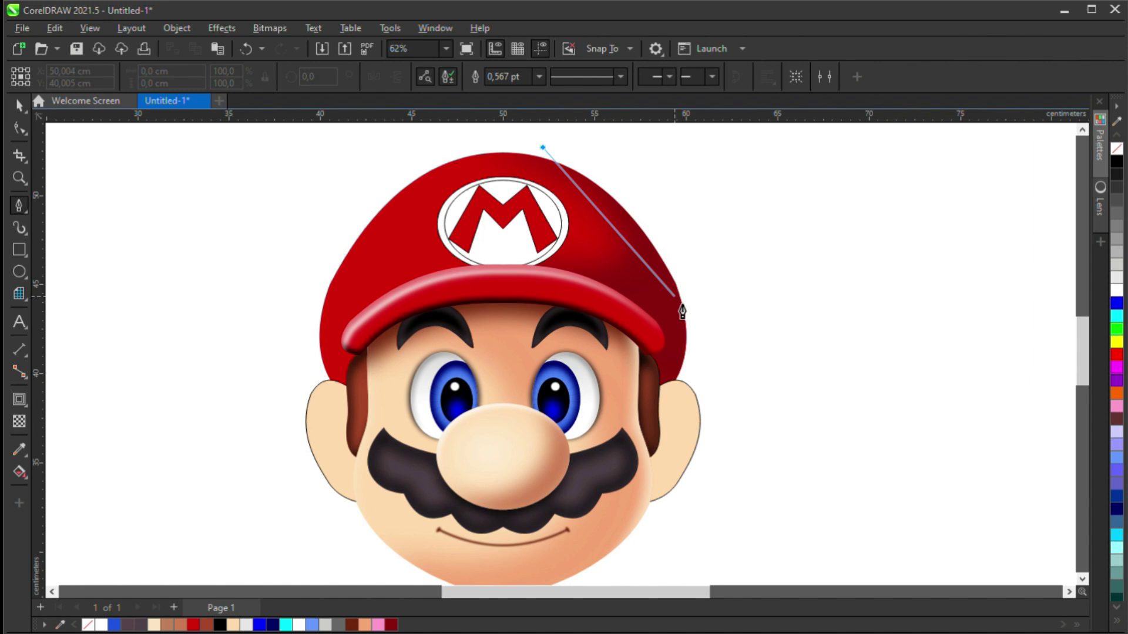
click(682, 339)
click(656, 389)
click(719, 388)
click(716, 276)
click(647, 201)
click(601, 168)
click(542, 147)
key(F10)
drag(611, 254, 644, 244)
Step: Make the shape a blurred white highlight without an outline, nudge it outward and clip it inside the cap's right edge
click(816, 364)
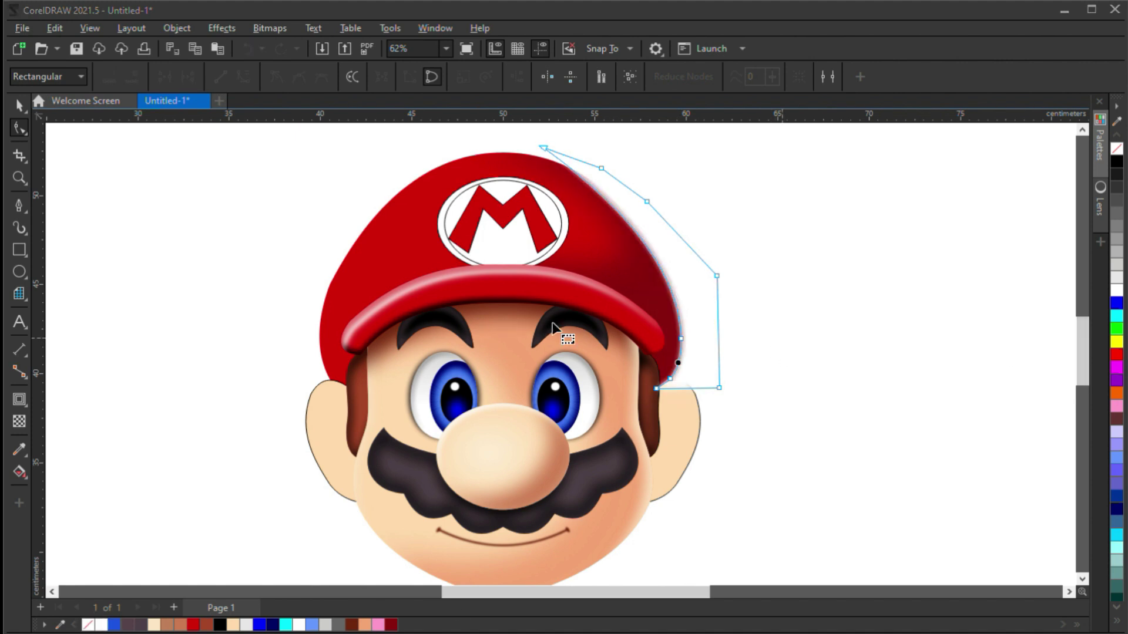
key(space)
drag(715, 299, 707, 299)
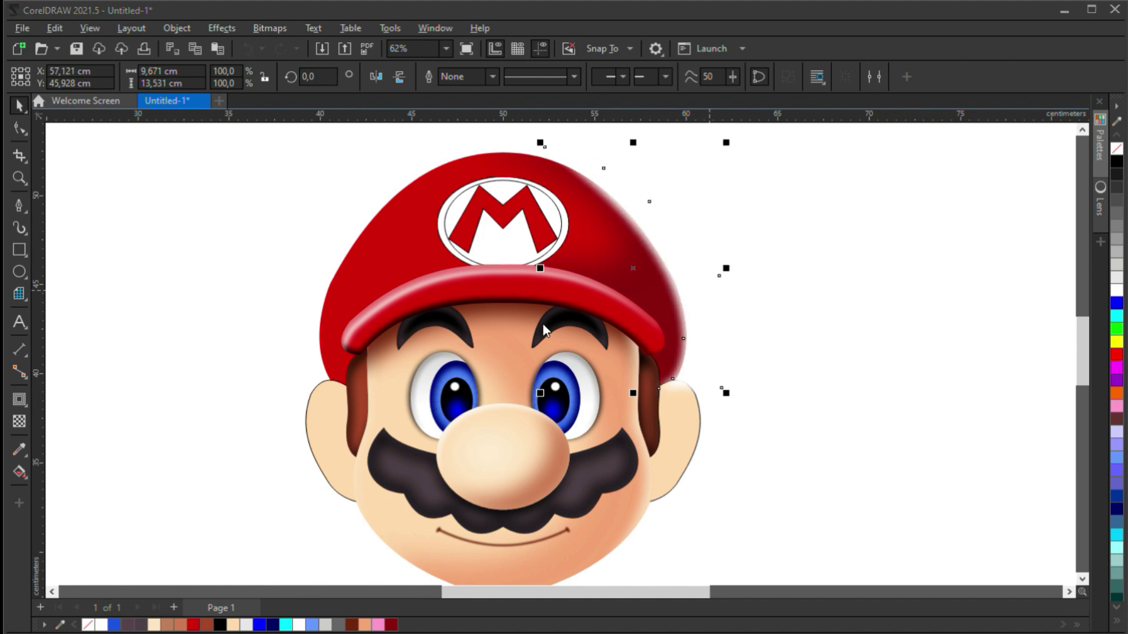
click(633, 259)
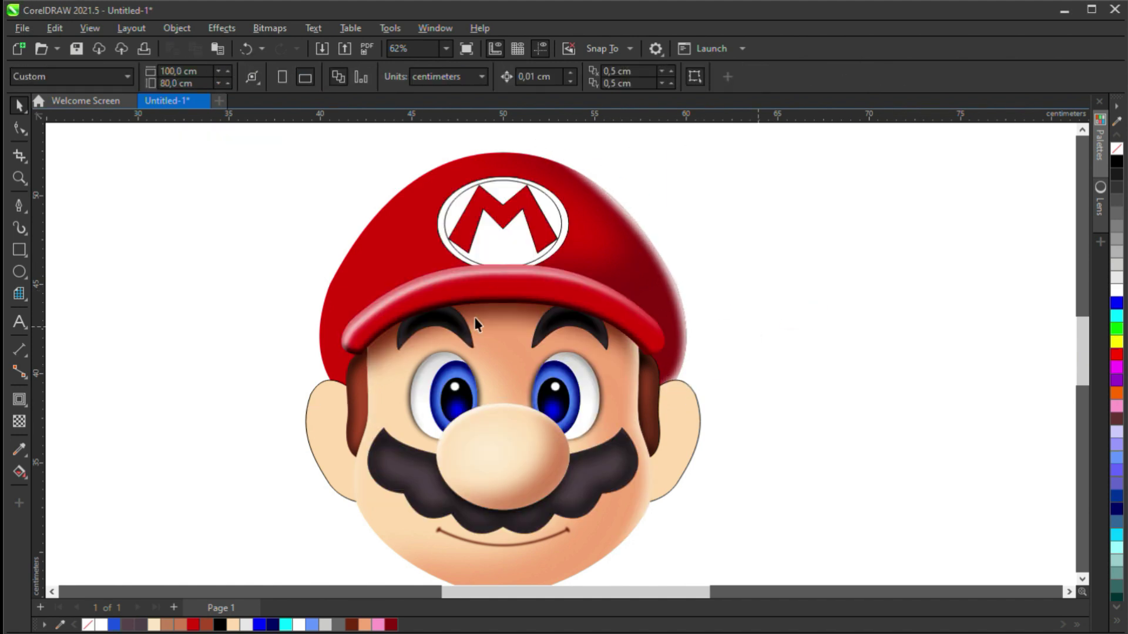
Step: Draw a closed shape about 13.6 cm high around the cap's left edge and curve its inner side along the cap
click(19, 205)
click(496, 146)
click(327, 388)
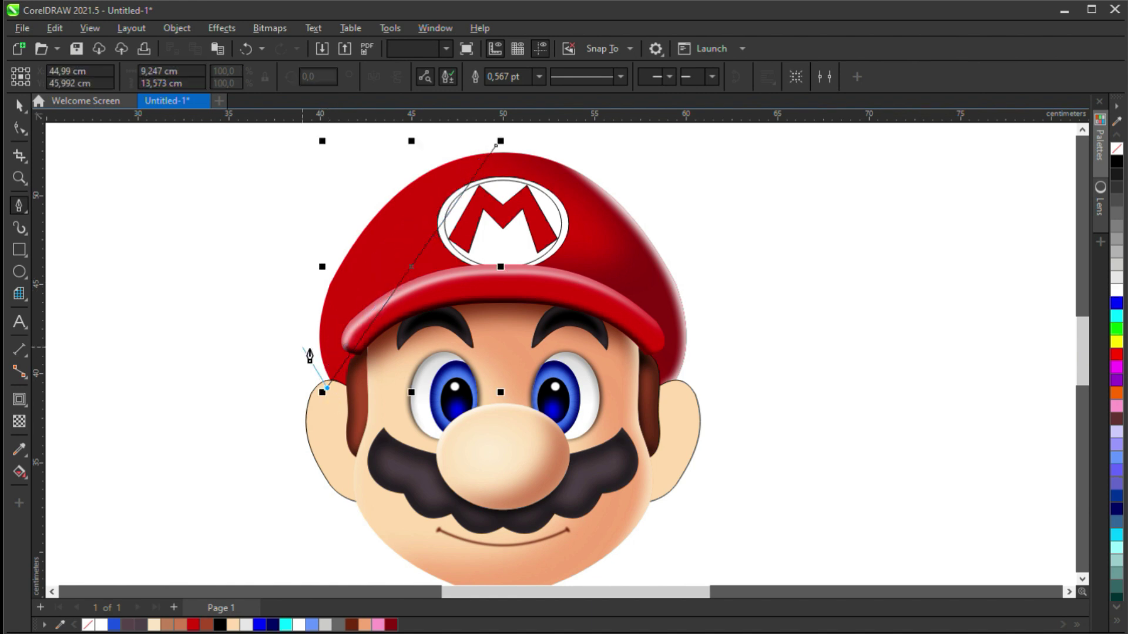
click(303, 320)
click(314, 241)
click(358, 176)
click(428, 148)
click(497, 145)
key(F10)
drag(432, 252, 360, 246)
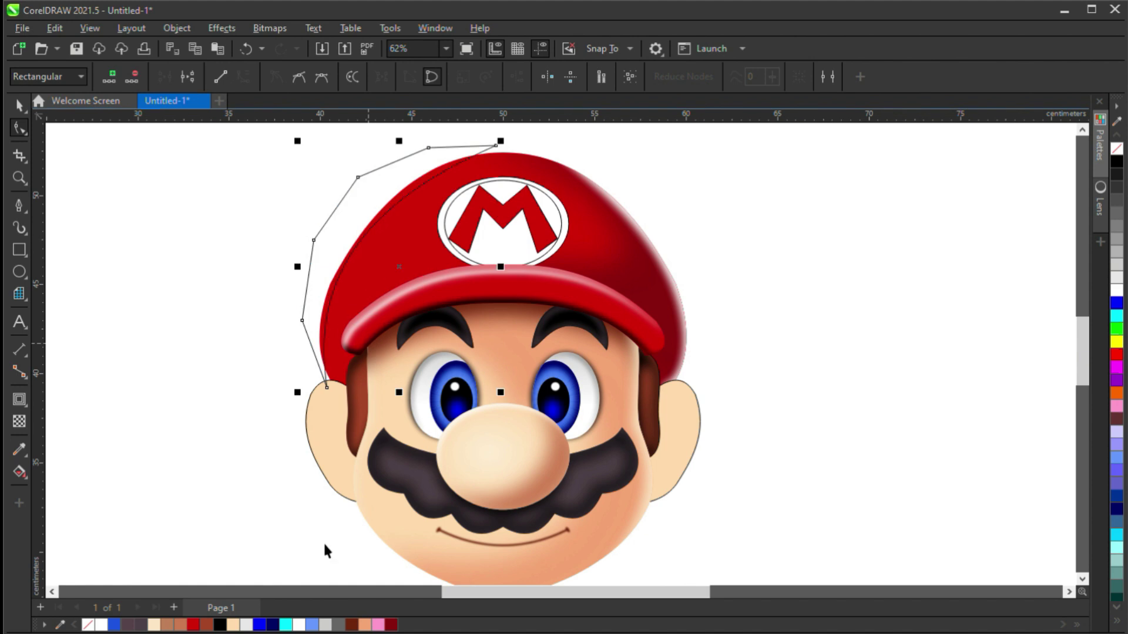
Step: Make the shape a blurred white highlight without an outline and clip it inside the cap's left edge
key(space)
key(space)
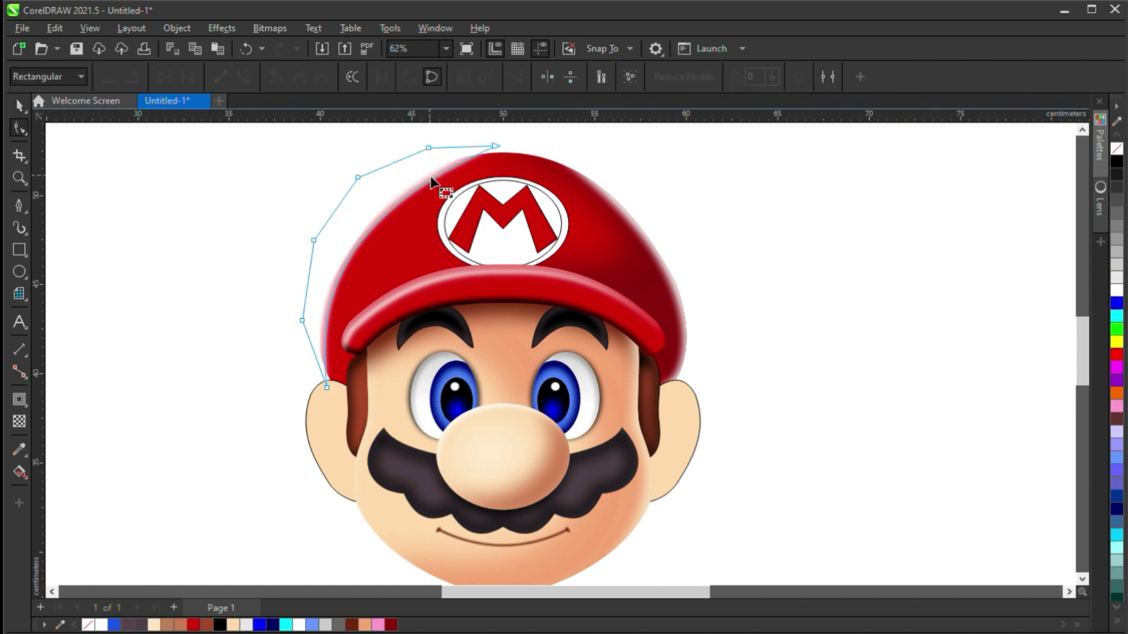
key(space)
key(Delete)
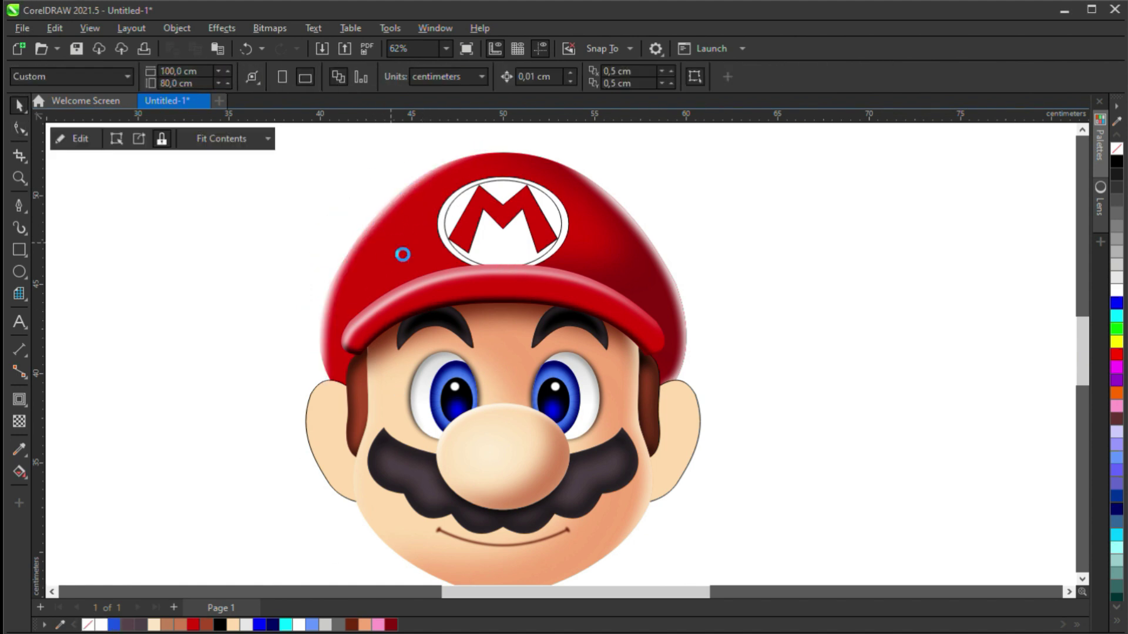
Step: Draw a closed crescent about 6 by 0.8 cm under the mouth and make it a blurred brown shadow without an outline
scroll(521, 284, down, 3)
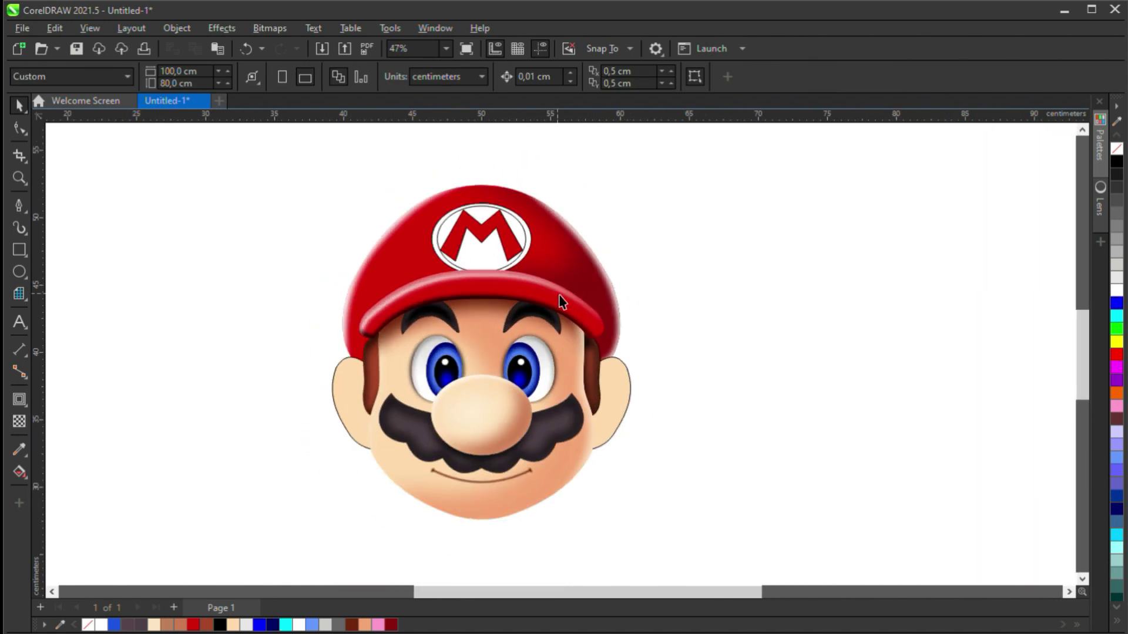
scroll(649, 390, down, 1)
scroll(428, 440, up, 3)
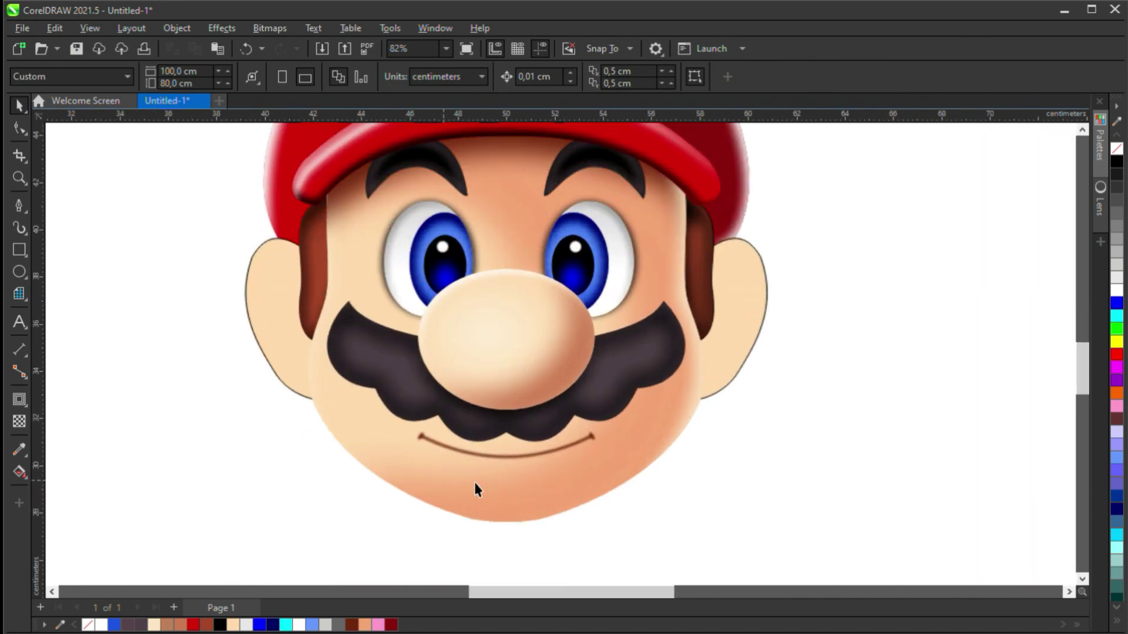
click(420, 457)
click(586, 457)
click(501, 473)
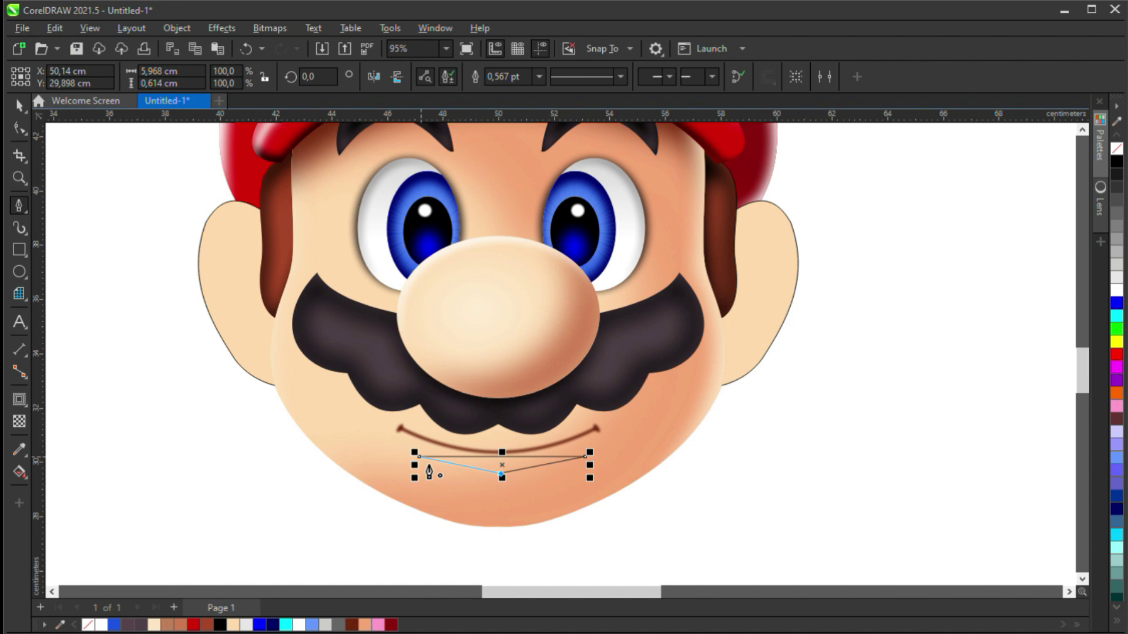
click(420, 457)
key(F10)
drag(501, 474, 499, 466)
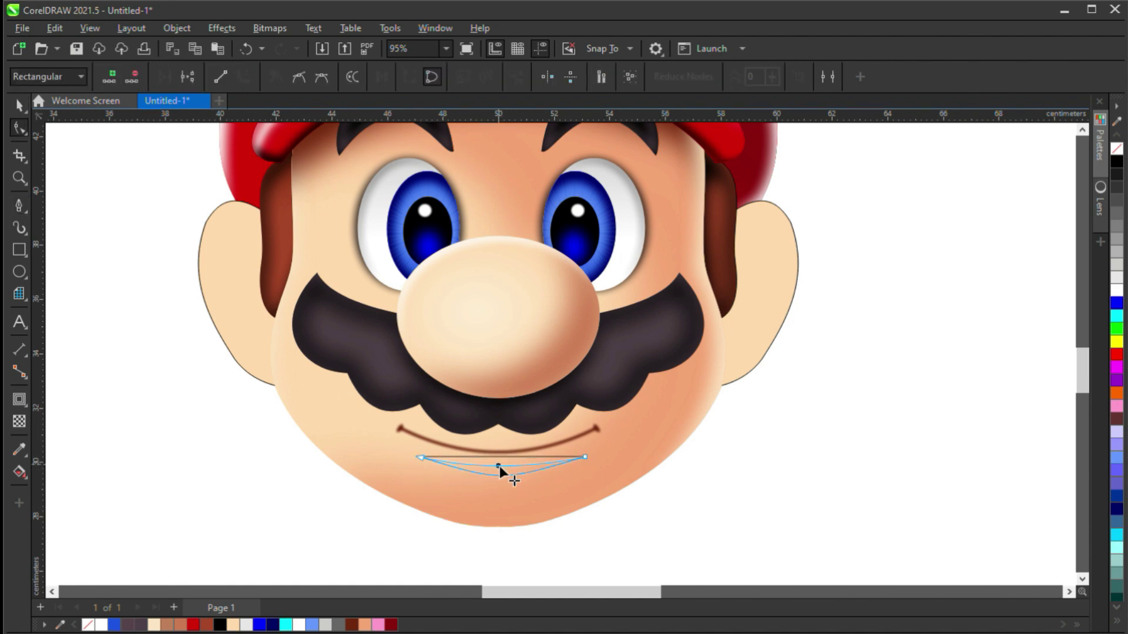
click(586, 458)
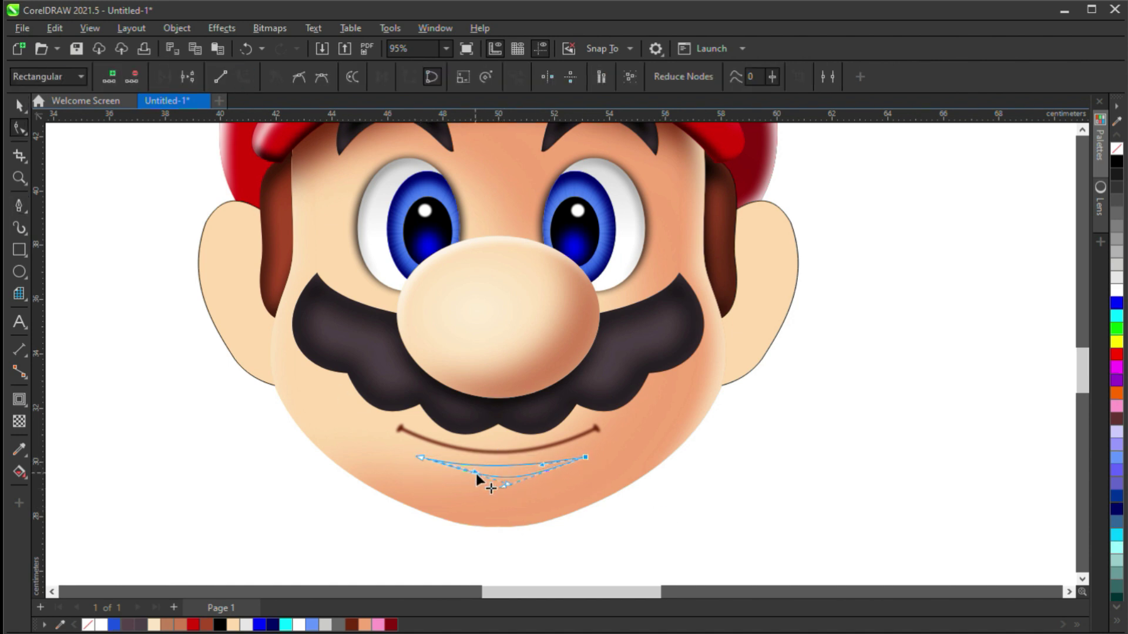
key(space)
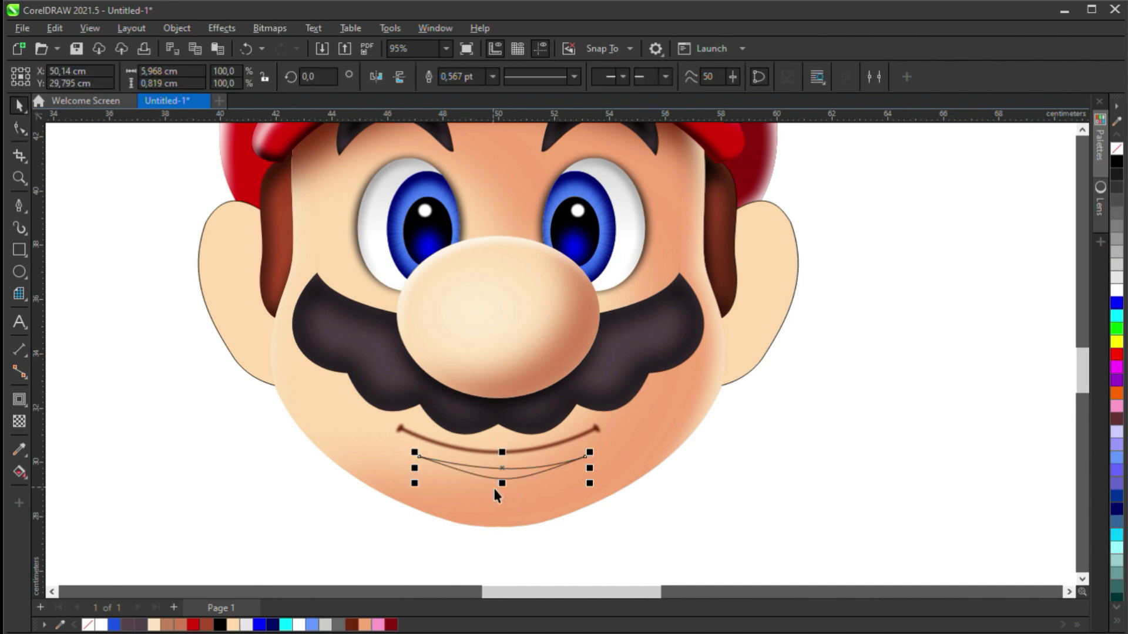
right_click(88, 625)
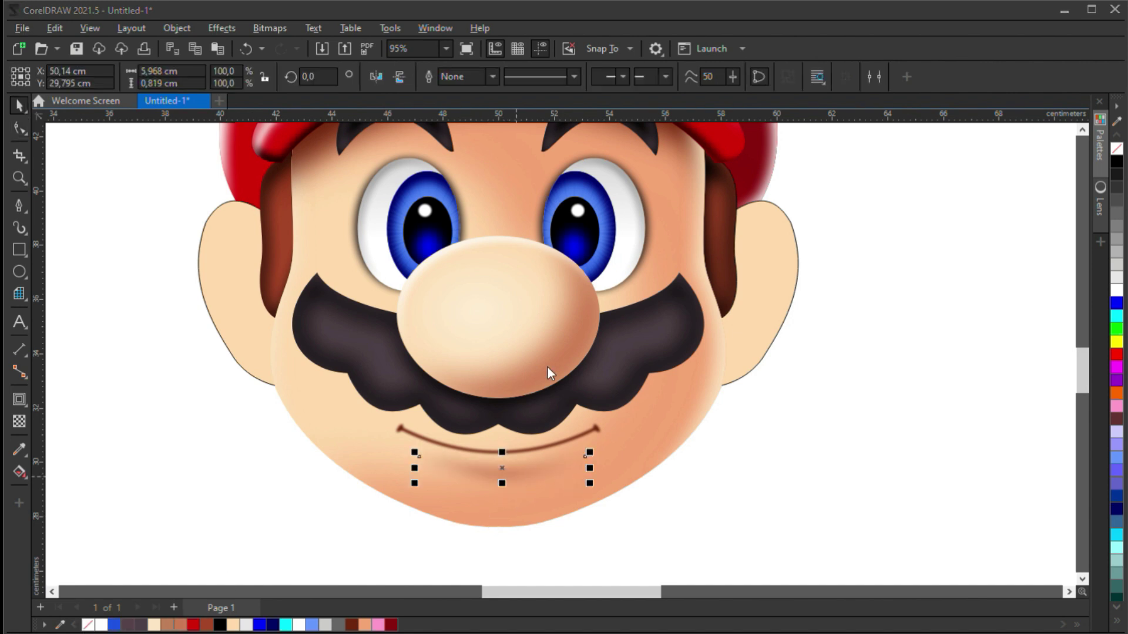
click(561, 513)
Step: Place a copy of the moustache in the empty area beside the face and delete the shading clipped inside it
click(483, 433)
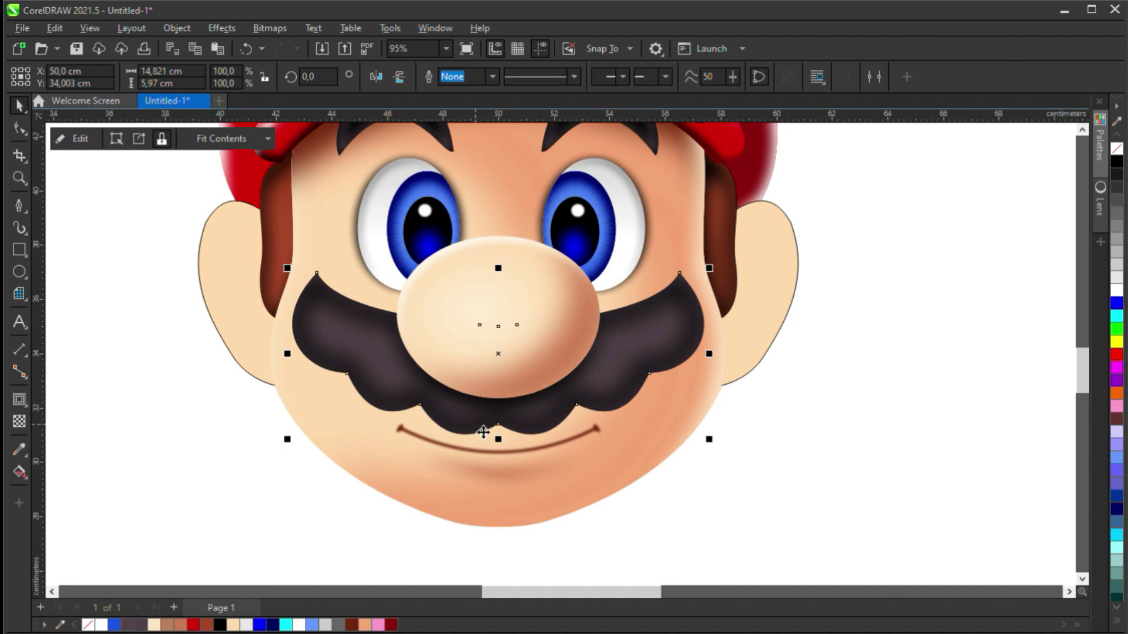
scroll(483, 432, down, 2)
scroll(433, 397, down, 1)
click(705, 390)
click(426, 398)
scroll(427, 398, down, 1)
drag(426, 398, 162, 339)
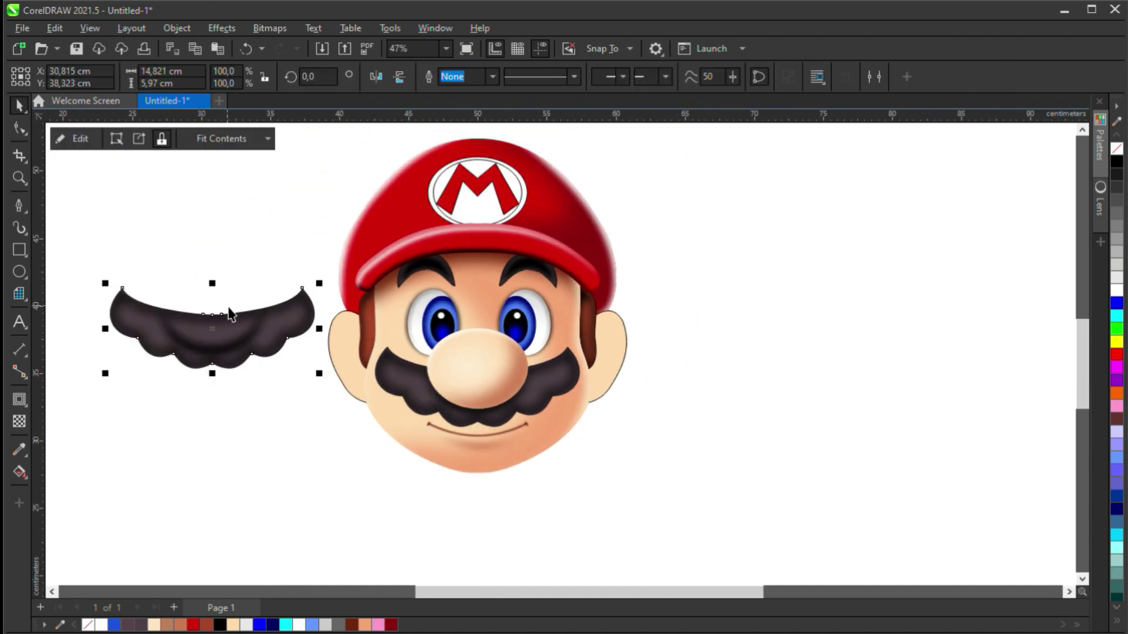
ctrl+click(310, 329)
key(Delete)
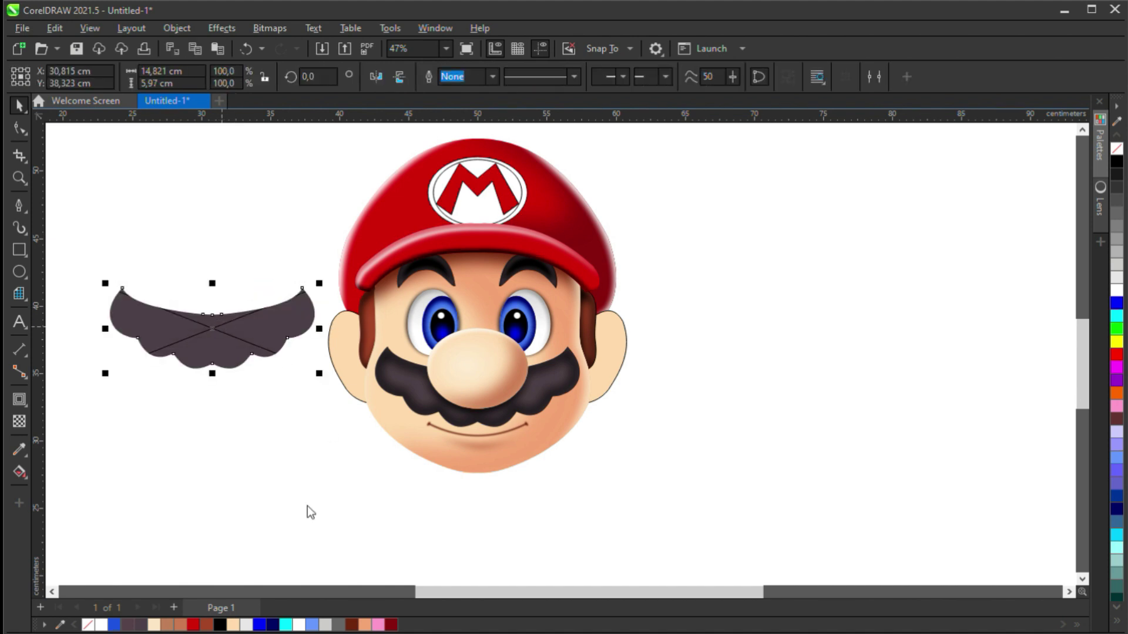
Step: Trim the moustache copy with an offset duplicate and place the leftover strip in black along the moustache's lower edge
drag(241, 332, 226, 323)
shift+click(241, 367)
click(478, 77)
drag(219, 368, 482, 431)
click(220, 623)
scroll(509, 432, up, 2)
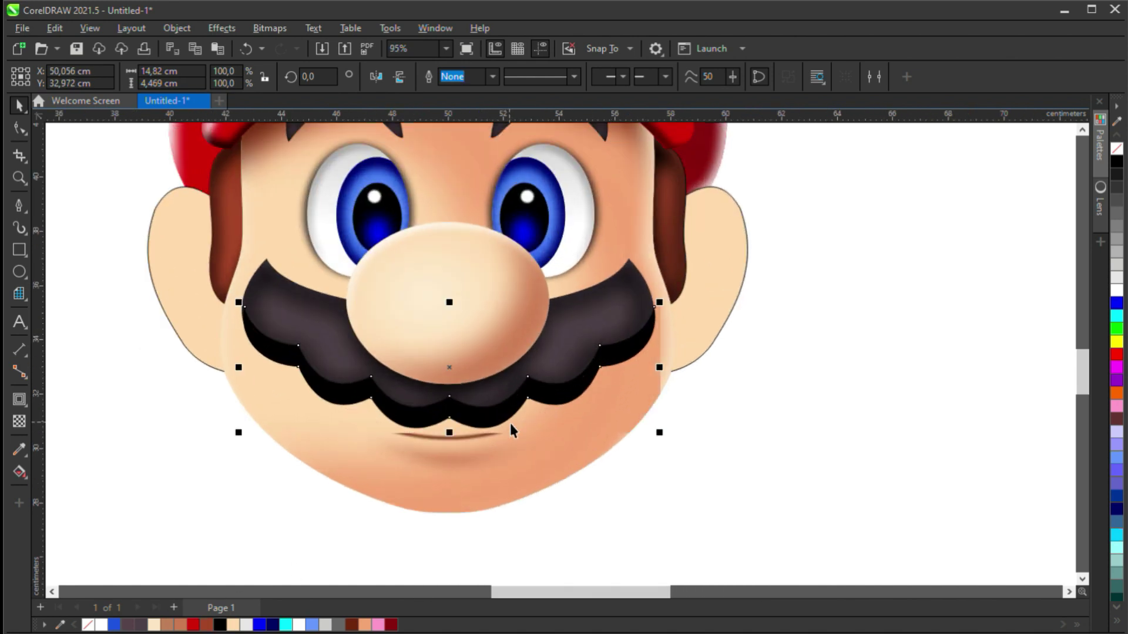
Step: Turn the strip into a blurred dark brown shadow behind the moustache with a uniform transparency of 43
key(Delete)
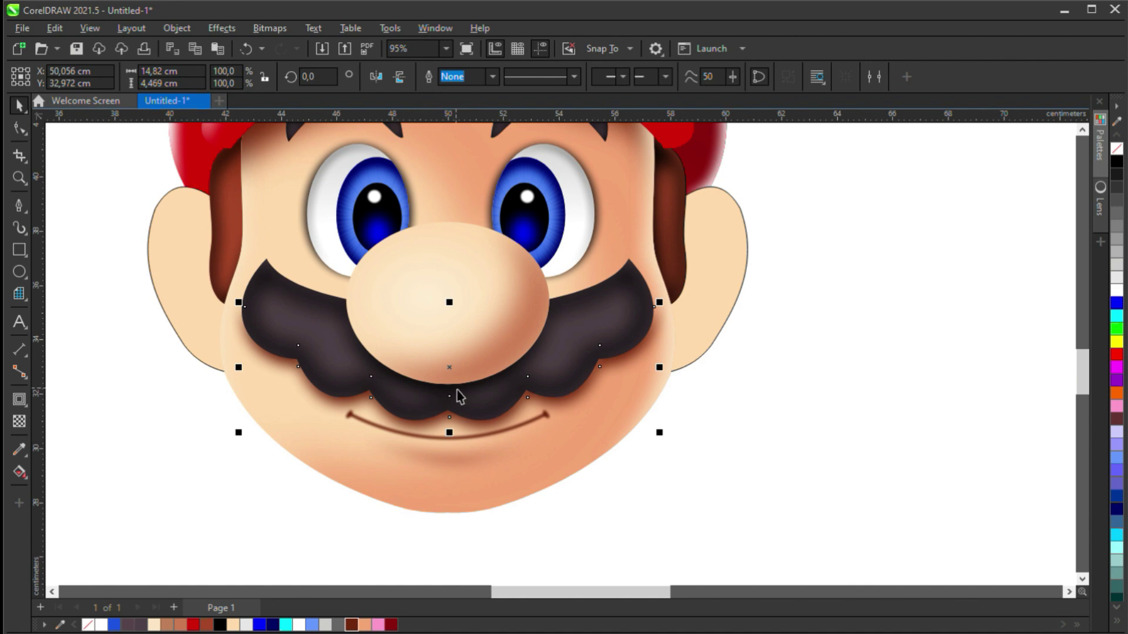
key(t)
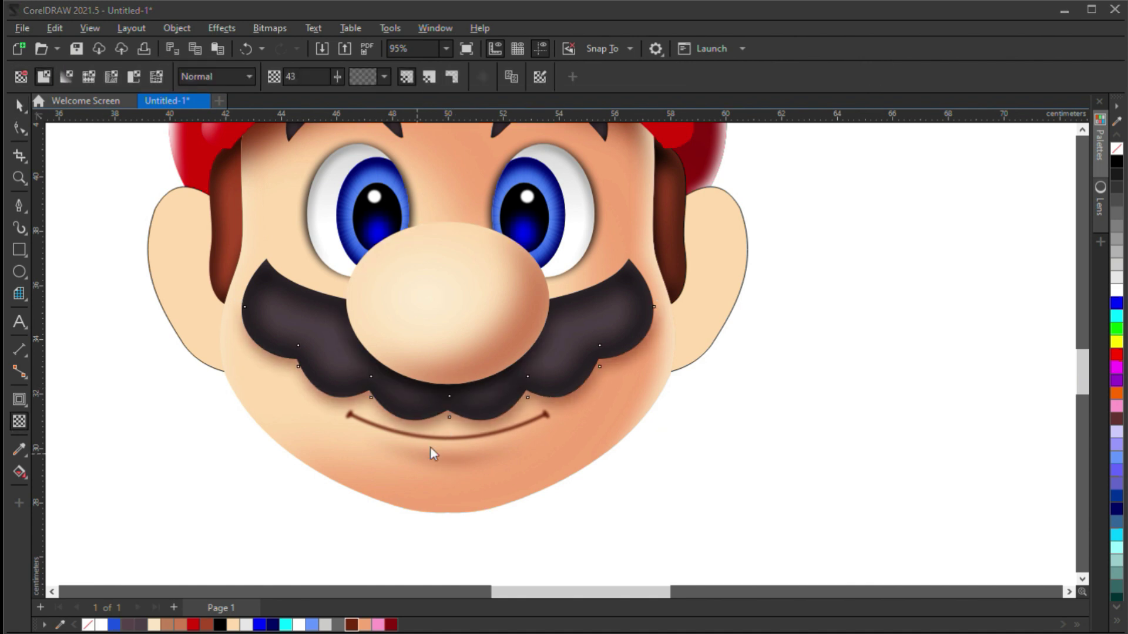
key(space)
click(574, 418)
click(578, 410)
click(737, 483)
scroll(586, 456, down, 3)
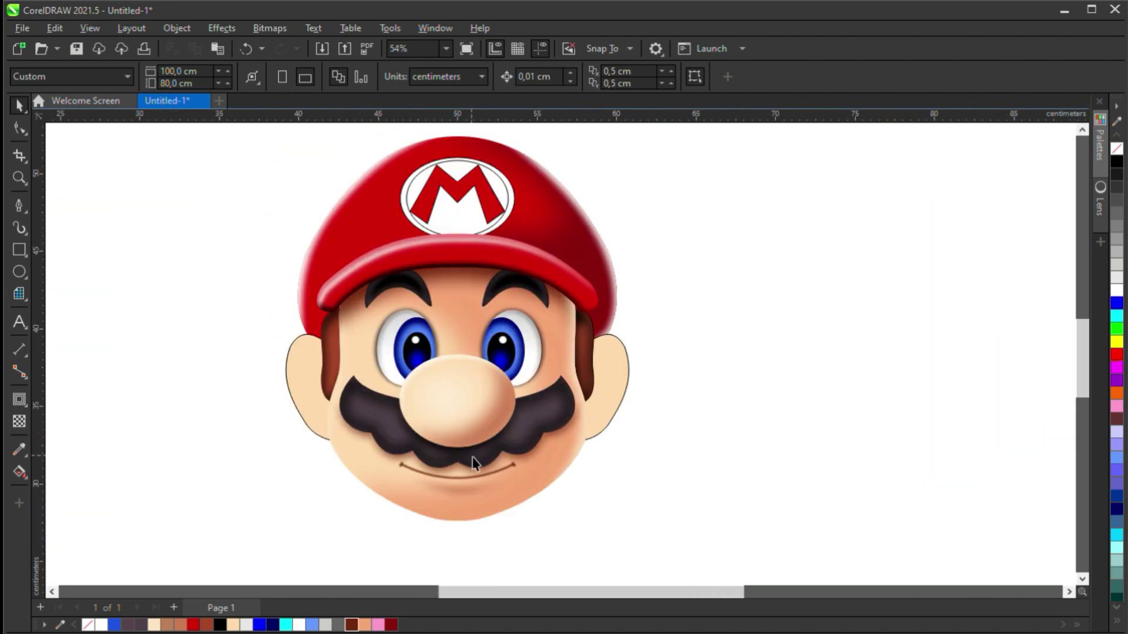
Step: Remove the outline of the left ear
scroll(314, 364, up, 2)
click(294, 370)
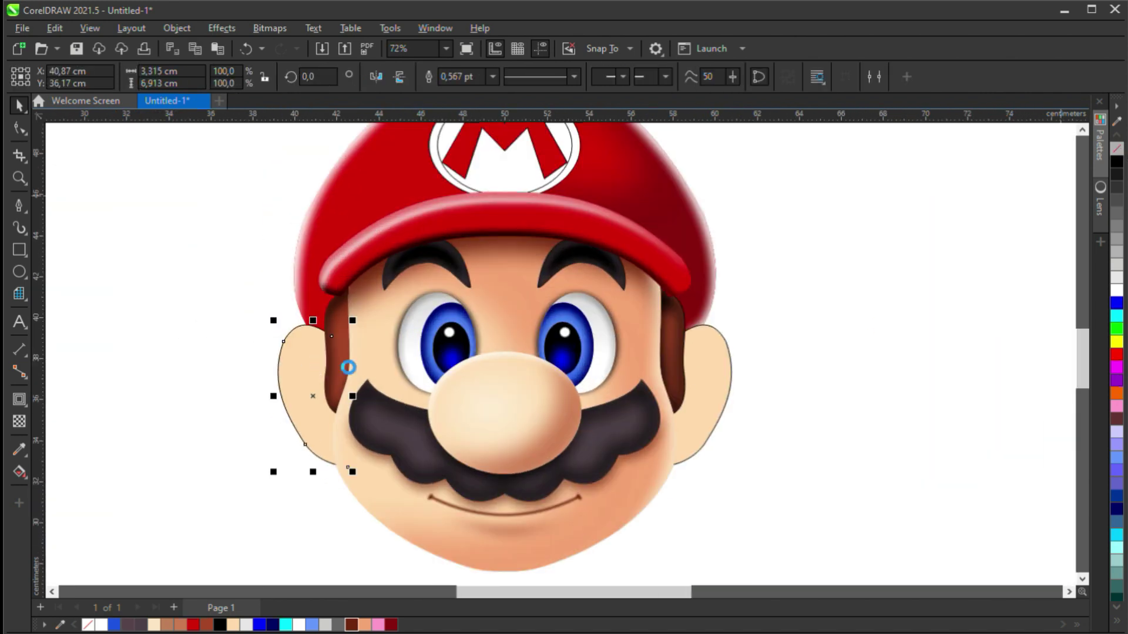
scroll(324, 385, up, 1)
Step: Draw a curved shape about 1.6 by 2.5 cm in the left ear's upper part, with blurred reddish brown fill and no outline
key(F5)
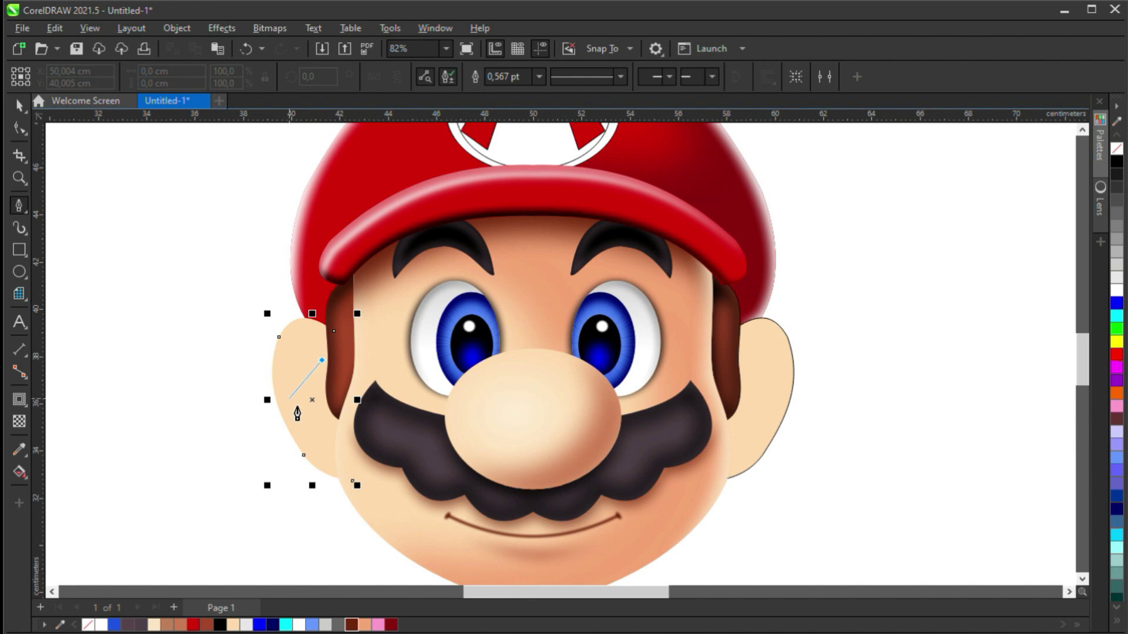
click(288, 398)
click(293, 345)
click(322, 360)
key(F10)
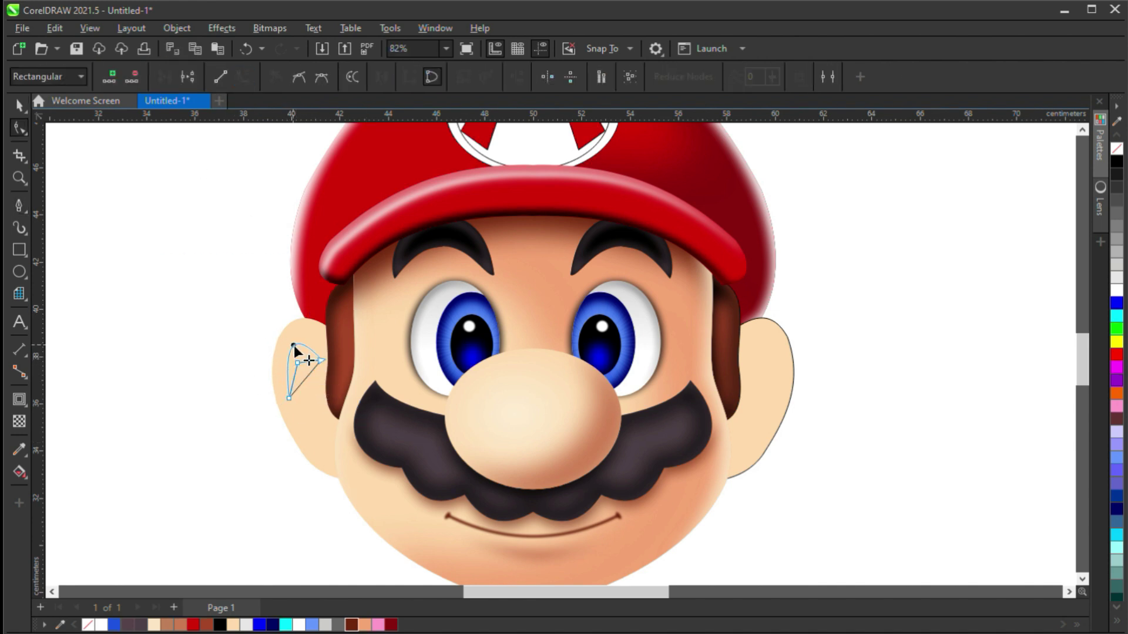
drag(299, 397, 291, 365)
key(space)
click(286, 624)
right_click(89, 624)
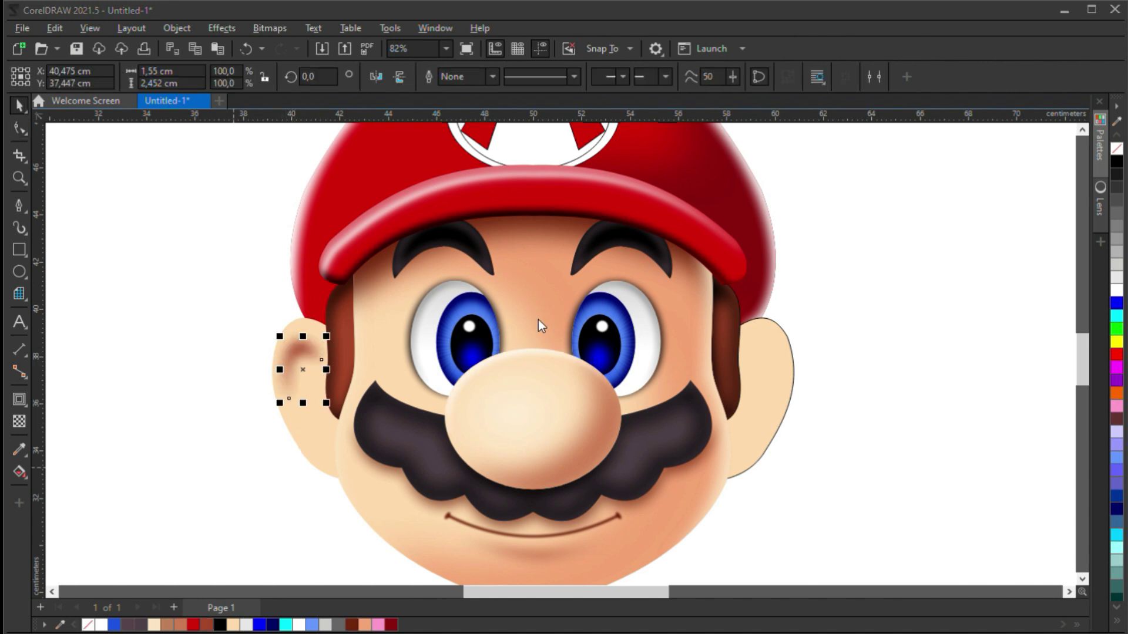
Step: Place a reshaped duplicate of the ear shading lower beside the sideburn and clip both shadings inside the left ear
key(ctrl+d)
drag(312, 362, 327, 405)
drag(284, 450, 321, 468)
drag(327, 397, 327, 395)
key(space)
key(space)
key(space)
click(333, 386)
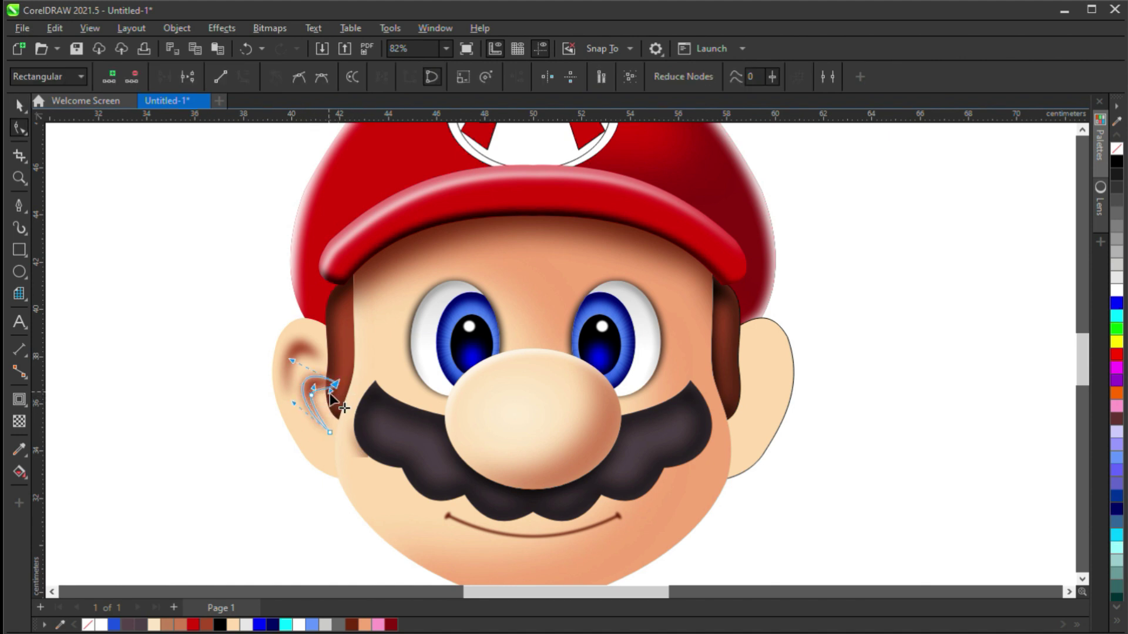
key(space)
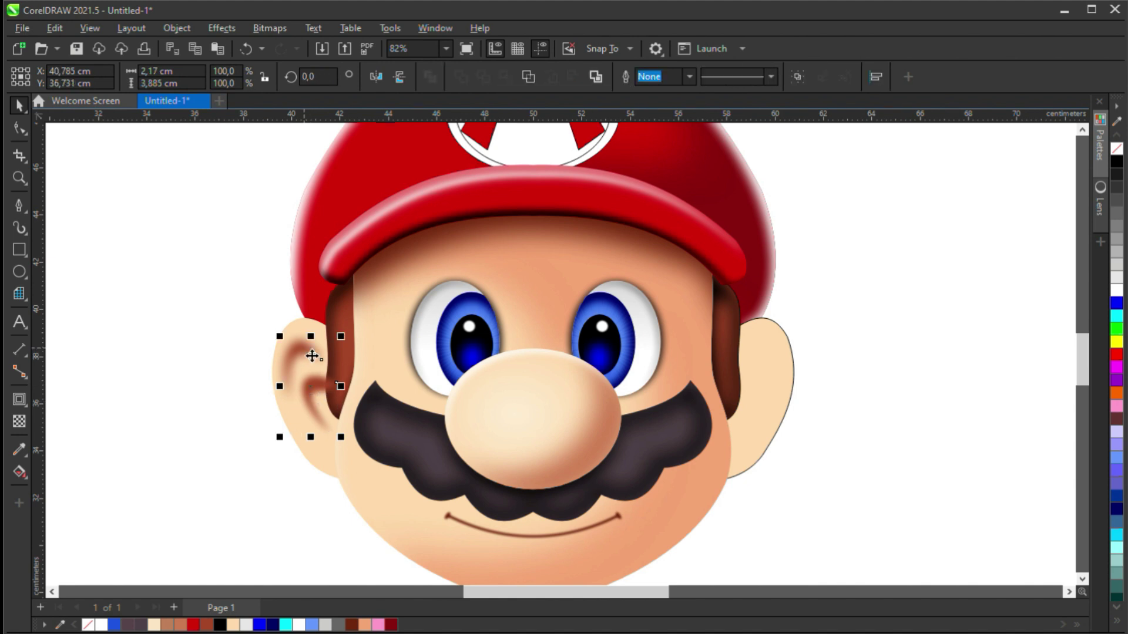
key(Escape)
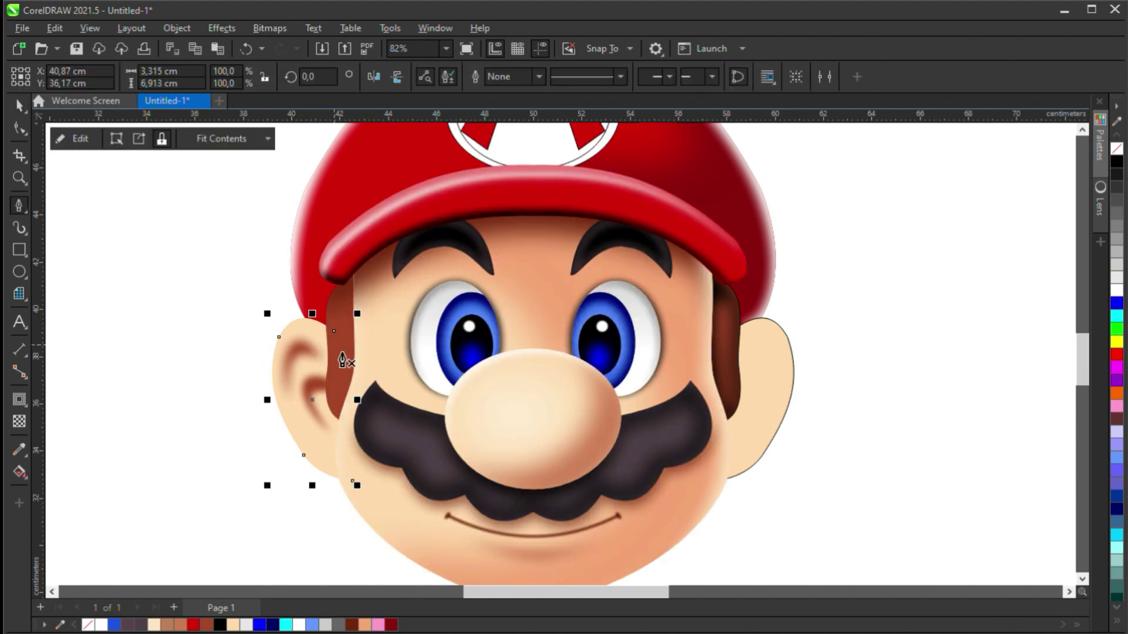
Step: Copy the left ear beside the face without its clipped shading and trim it with an offset duplicate
key(space)
drag(315, 353, 196, 286)
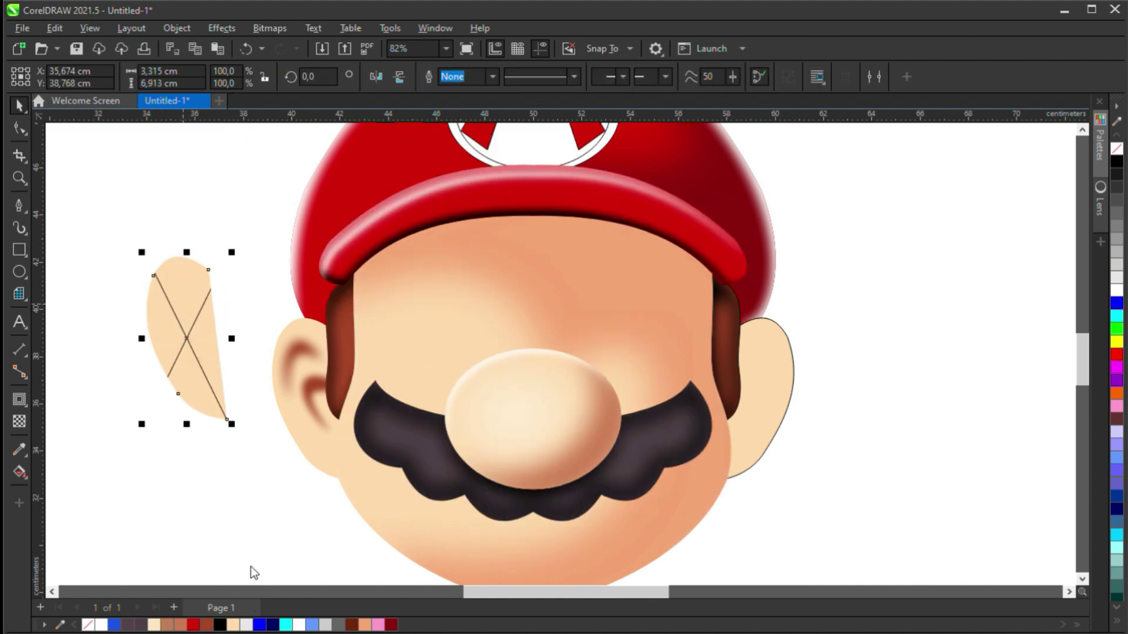
scroll(305, 324, up, 1)
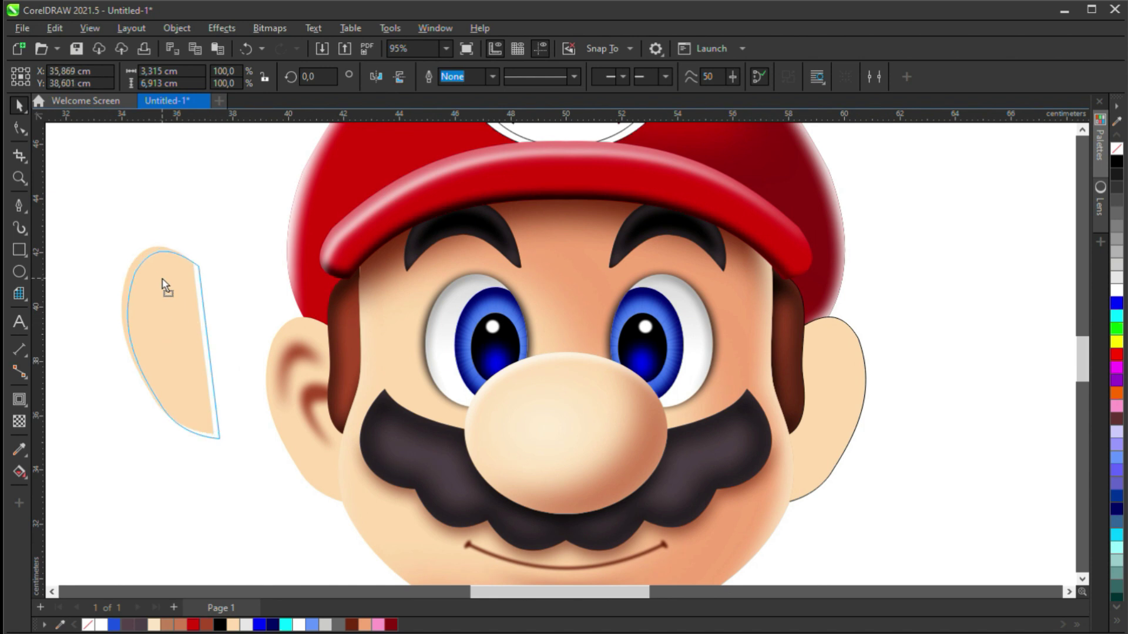
click(139, 272)
Step: Place the leftover strip on the left ear's outer edge as a blurred terracotta shadow and clip it inside the ear
drag(185, 304, 323, 372)
right_click(190, 624)
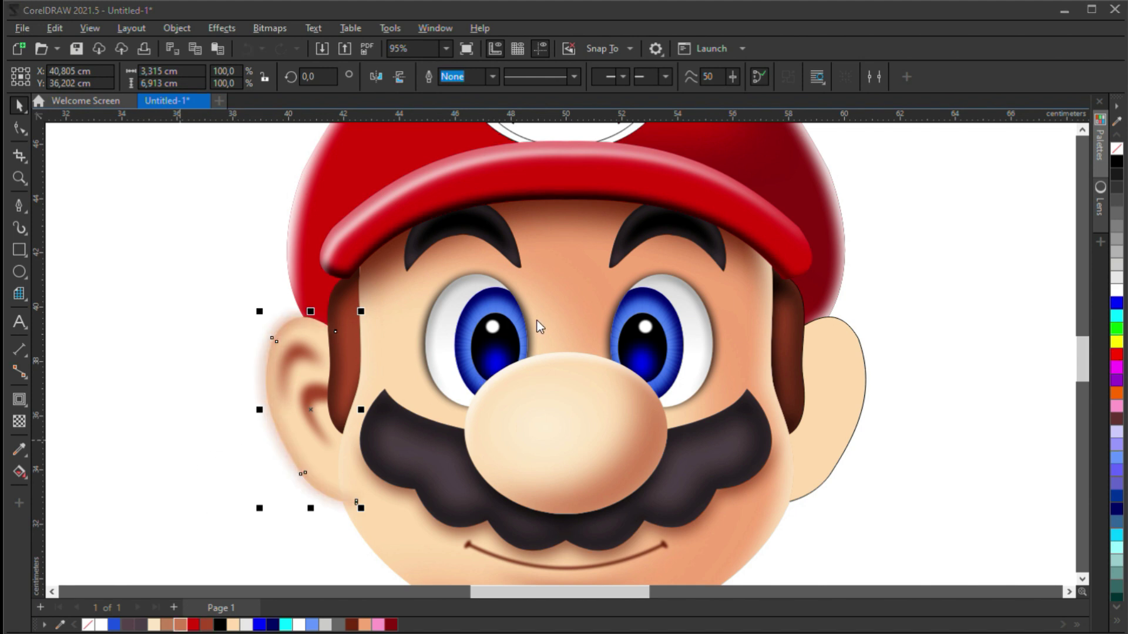
drag(290, 345, 346, 378)
scroll(346, 378, down, 2)
click(576, 457)
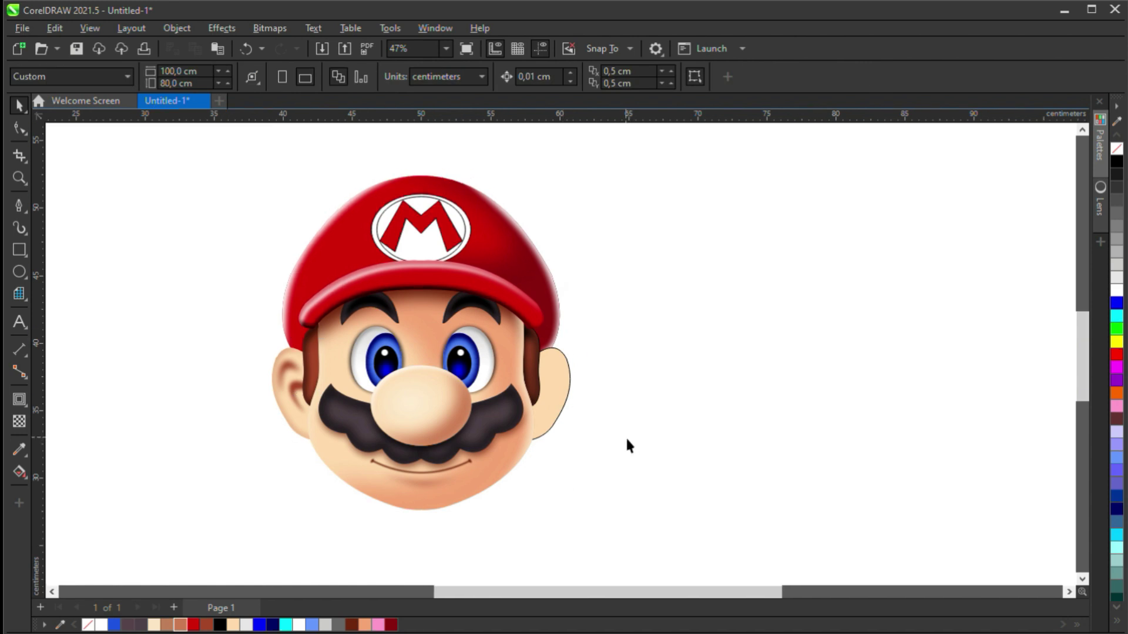
Step: Delete the outlined right ear and place a copy of the shaded left ear on the right side of the face
scroll(623, 434, up, 1)
click(555, 380)
key(ctrl+z)
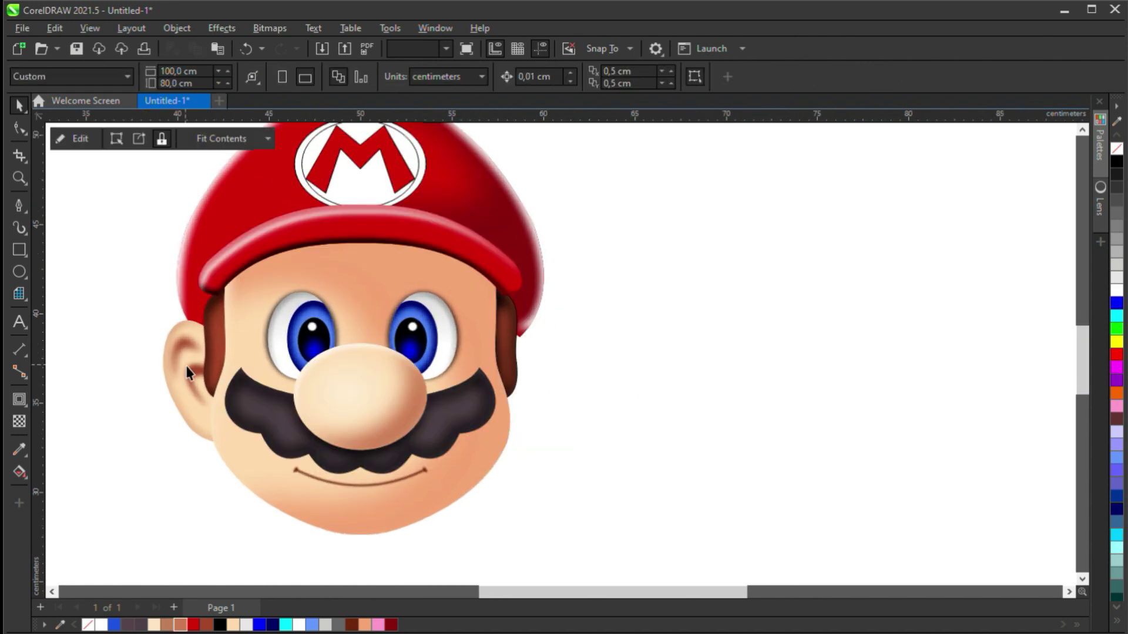
drag(190, 394, 508, 408)
drag(341, 394, 342, 394)
Step: Align the copied ear level with the left one, then mirror it behind the right sideburn and shift it slightly outward
shift+click(191, 406)
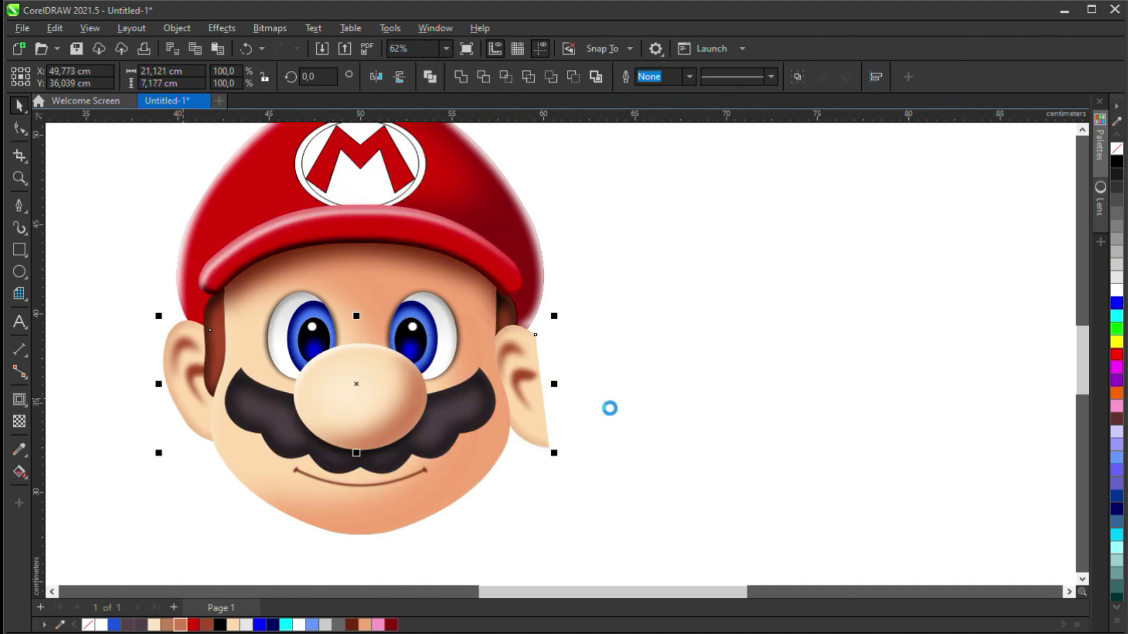
click(539, 354)
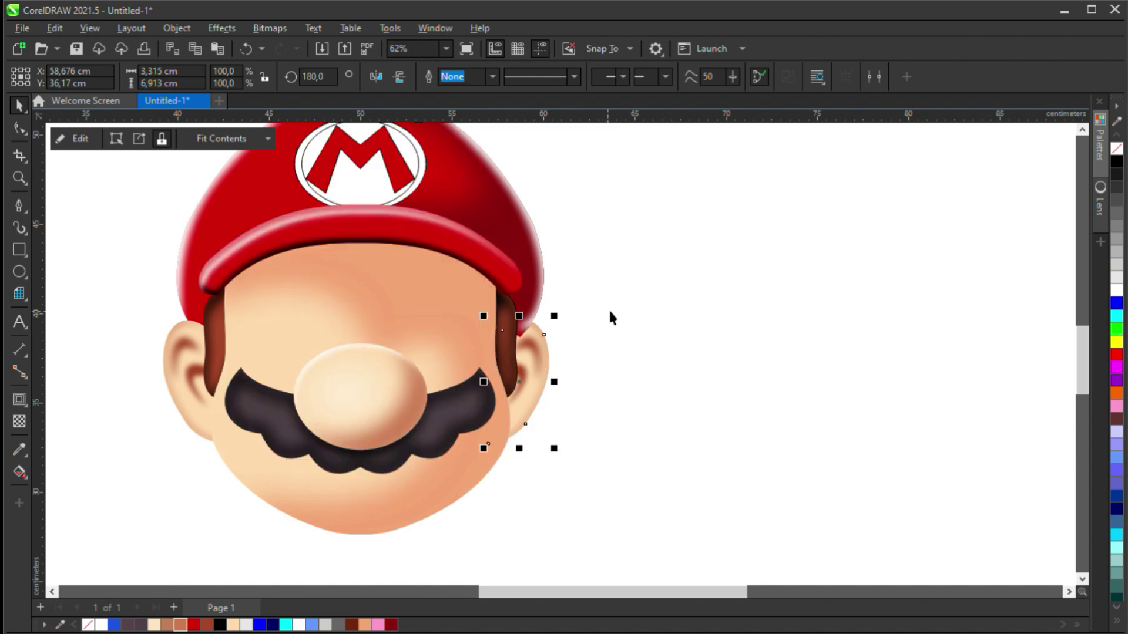
click(574, 357)
click(549, 359)
drag(544, 352, 549, 352)
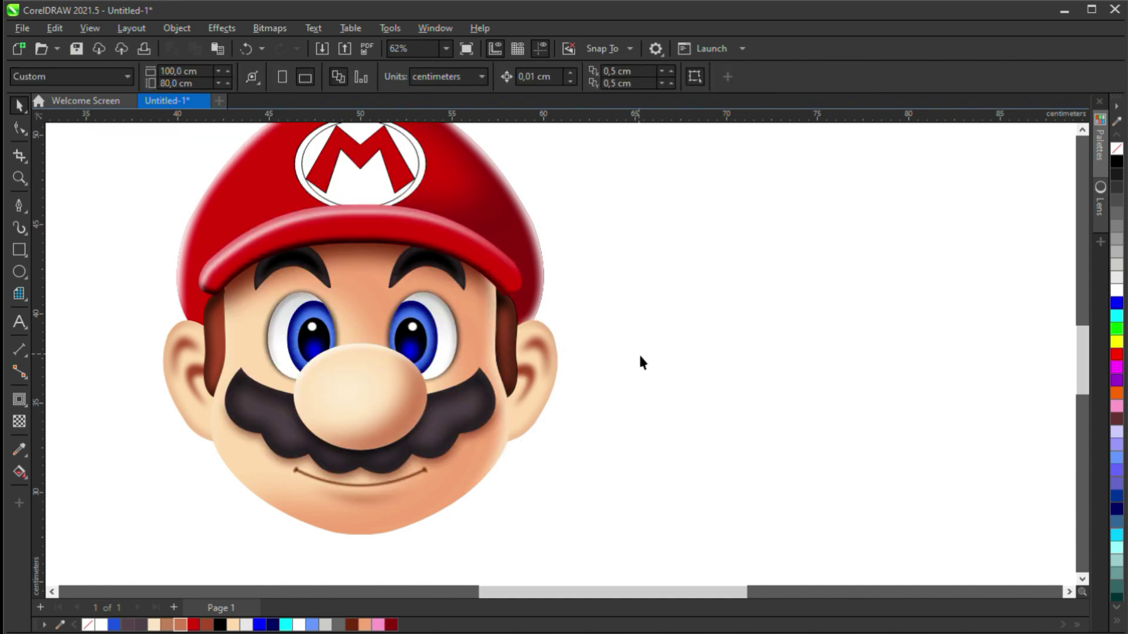
Step: Apply a linear gradient to the right ear from the light skin tone to reddish brown toward the face
click(546, 359)
key(g)
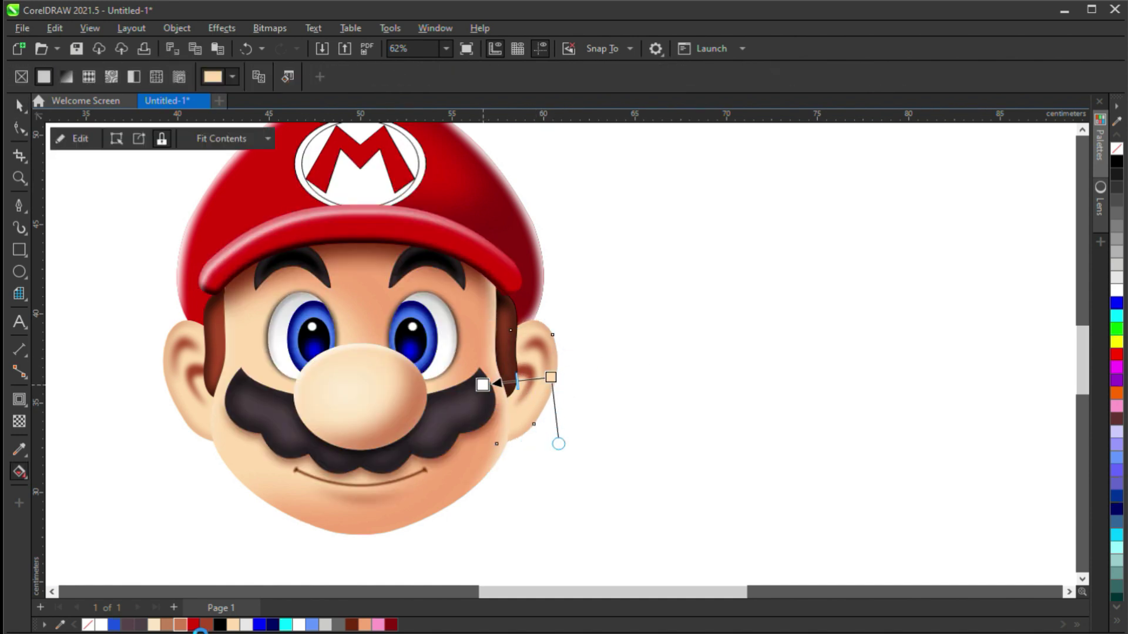
click(205, 625)
drag(483, 385, 503, 379)
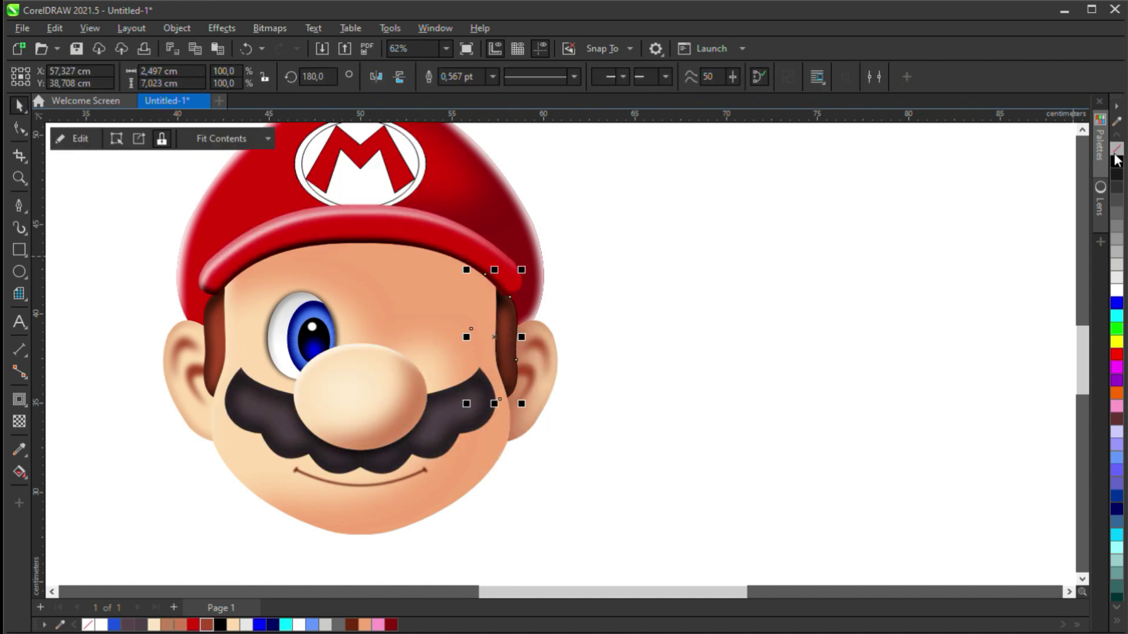
Step: Remove the outlines from both ellipses of the cap's M badge
drag(636, 367, 697, 299)
key(Escape)
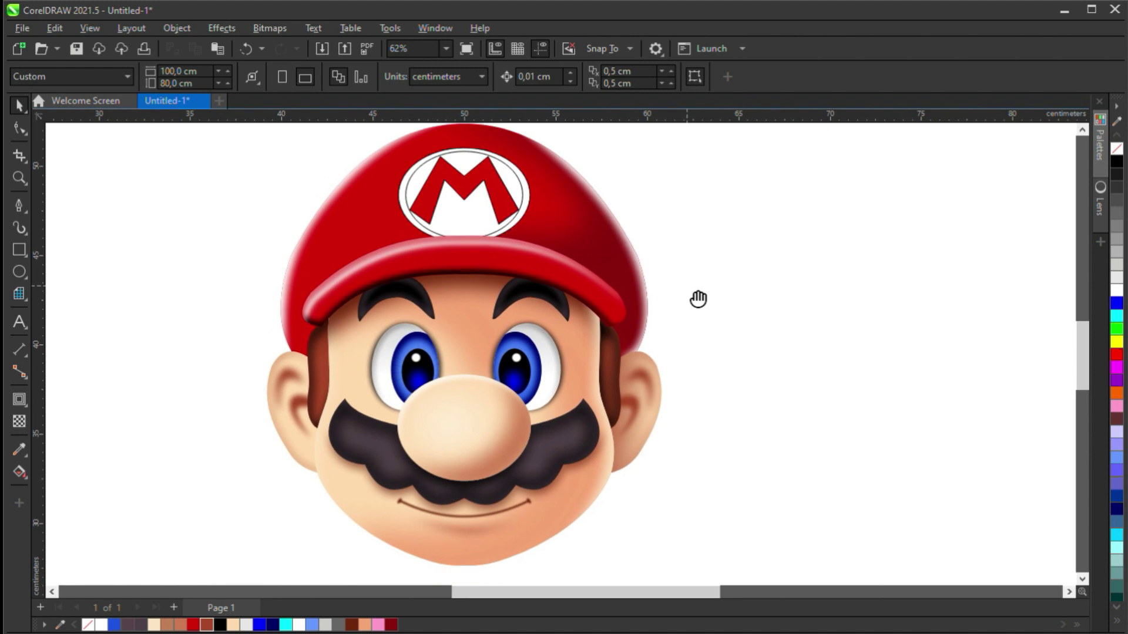
click(501, 240)
click(755, 221)
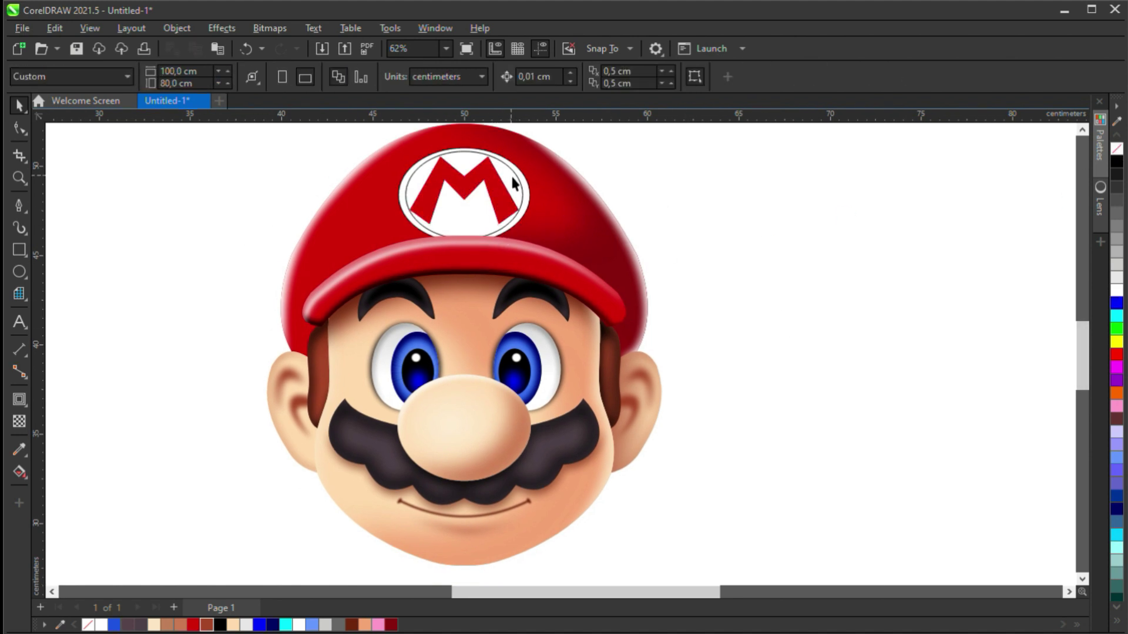
click(519, 184)
click(529, 182)
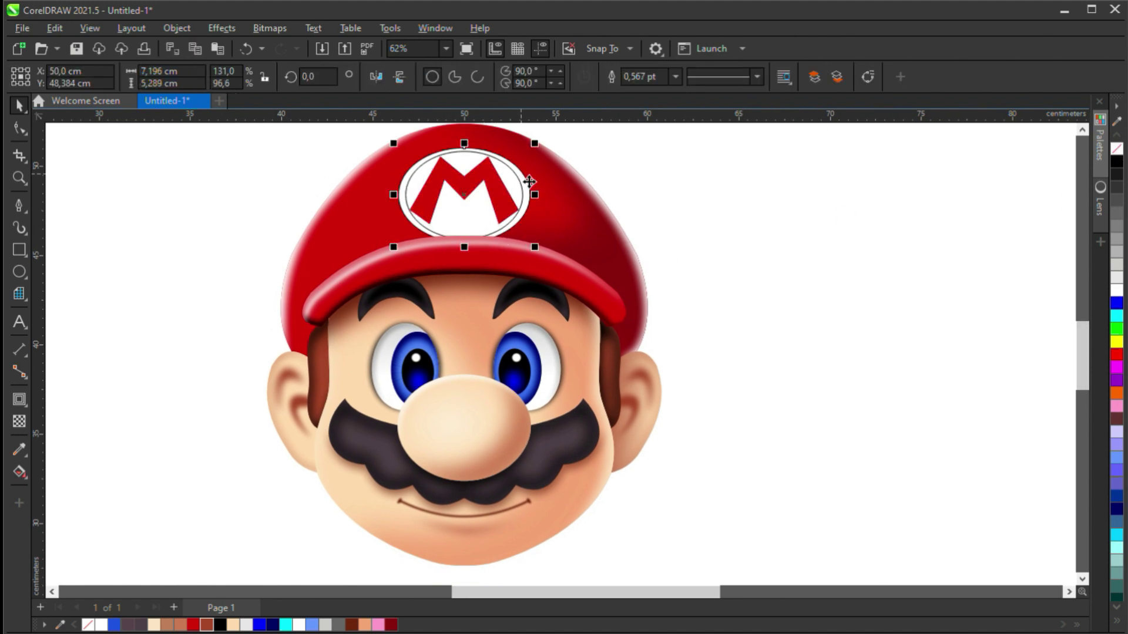
right_click(1115, 149)
click(515, 187)
right_click(1116, 148)
key(Escape)
Step: Fill the badge's outer ellipse with gray and blend it softly into the white inner ellipse
click(522, 182)
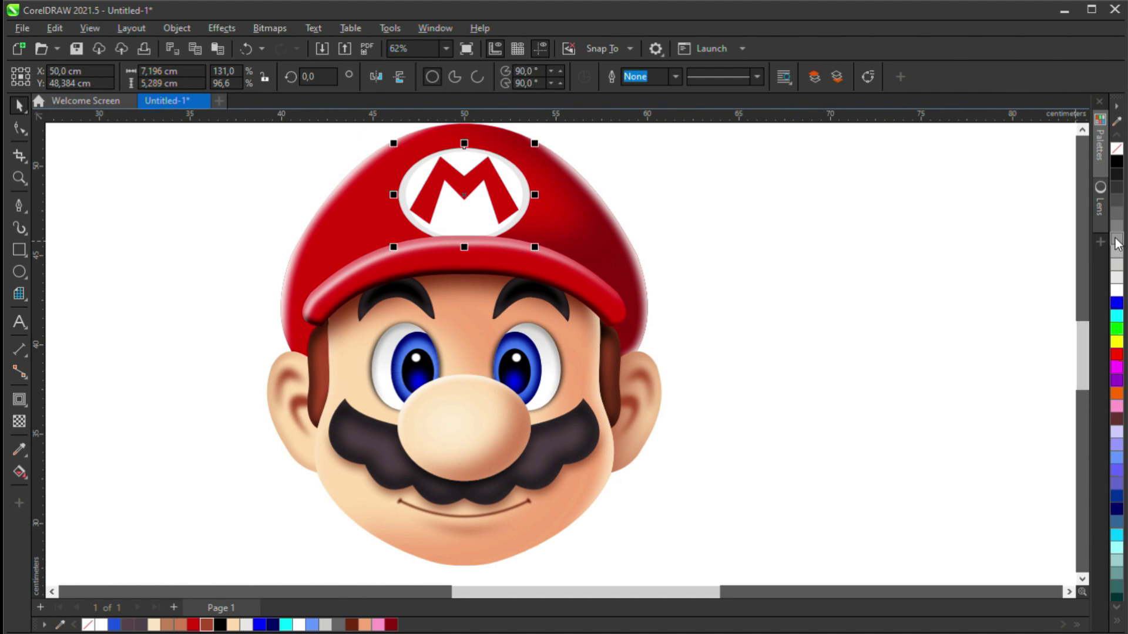
click(519, 188)
key(ctrl+z)
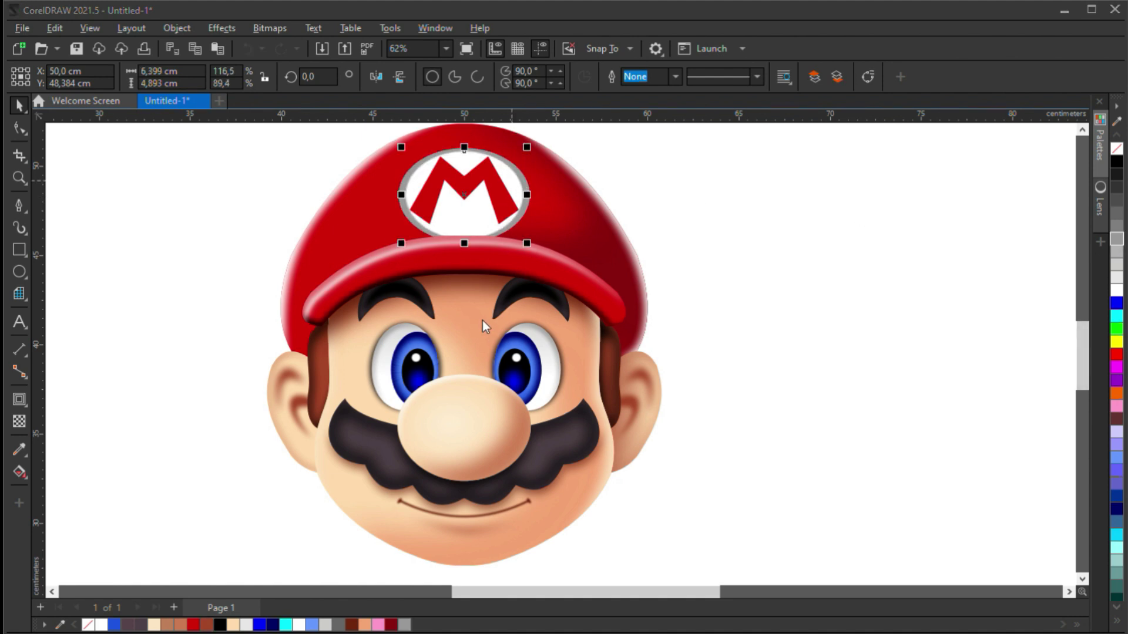
click(513, 213)
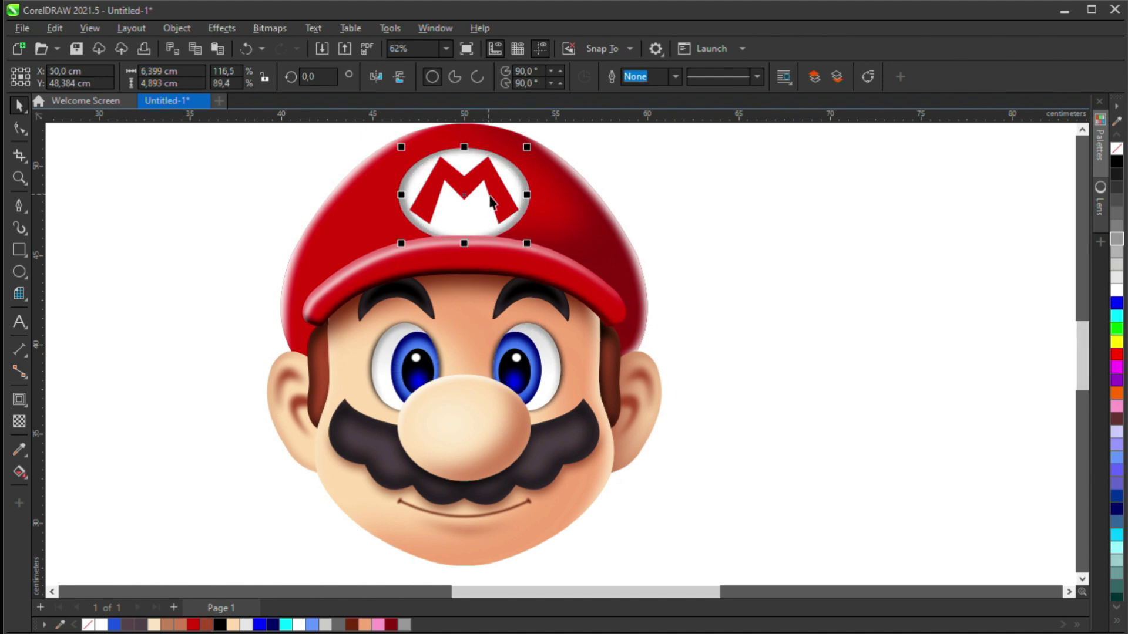
Step: Apply a vertical linear gradient to the badge's inner ellipse from white down to light gray
key(g)
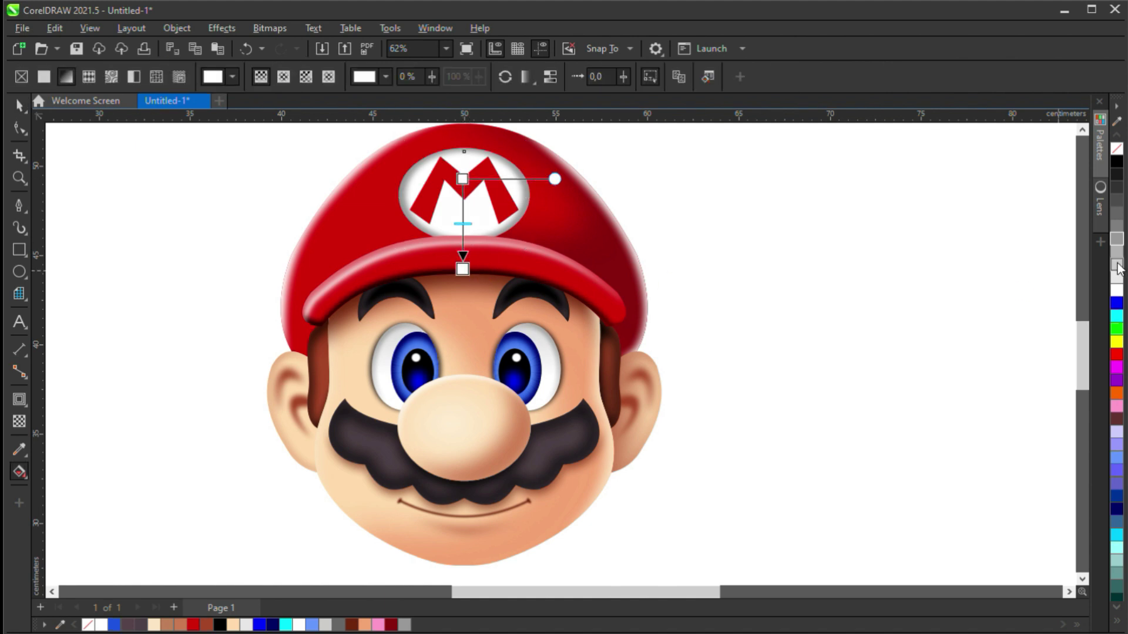
click(1116, 266)
key(space)
Step: Create a 0.151 cm inward contour on the M, separate it, and shade the badge letter with soft dark red edges clipped inside it
drag(498, 191, 827, 240)
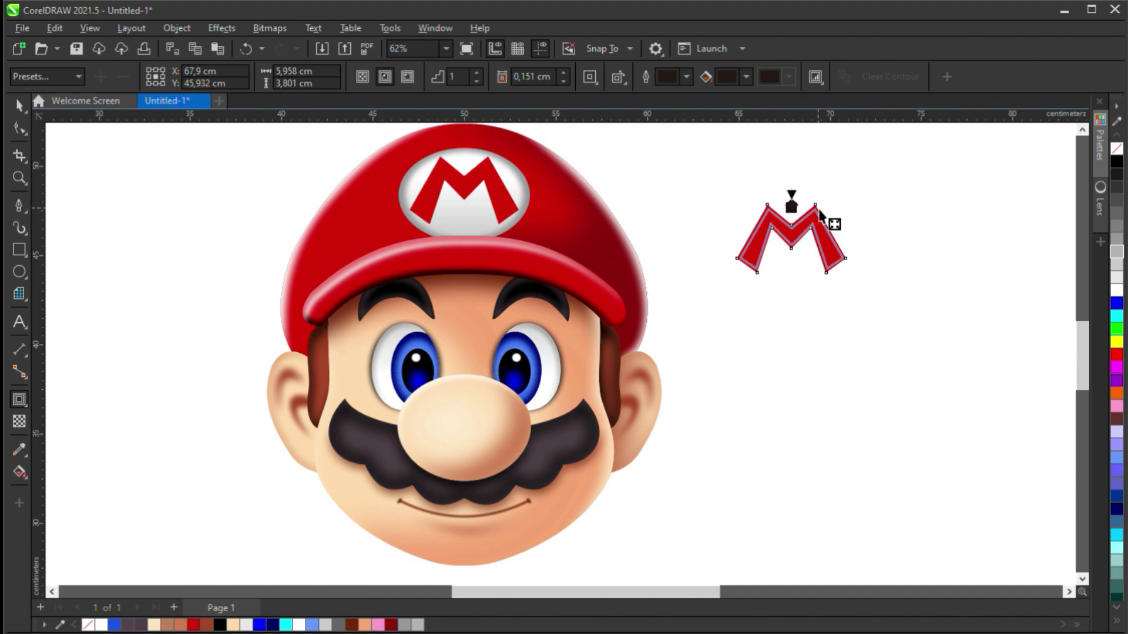
key(space)
key(ctrl+k)
drag(830, 232, 515, 216)
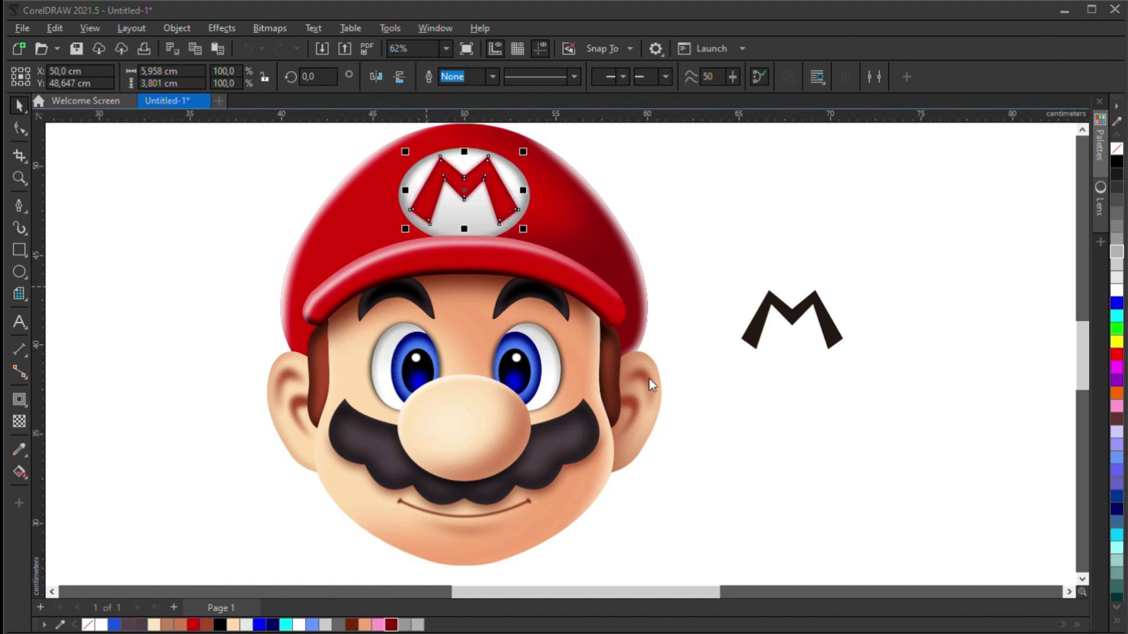
click(492, 181)
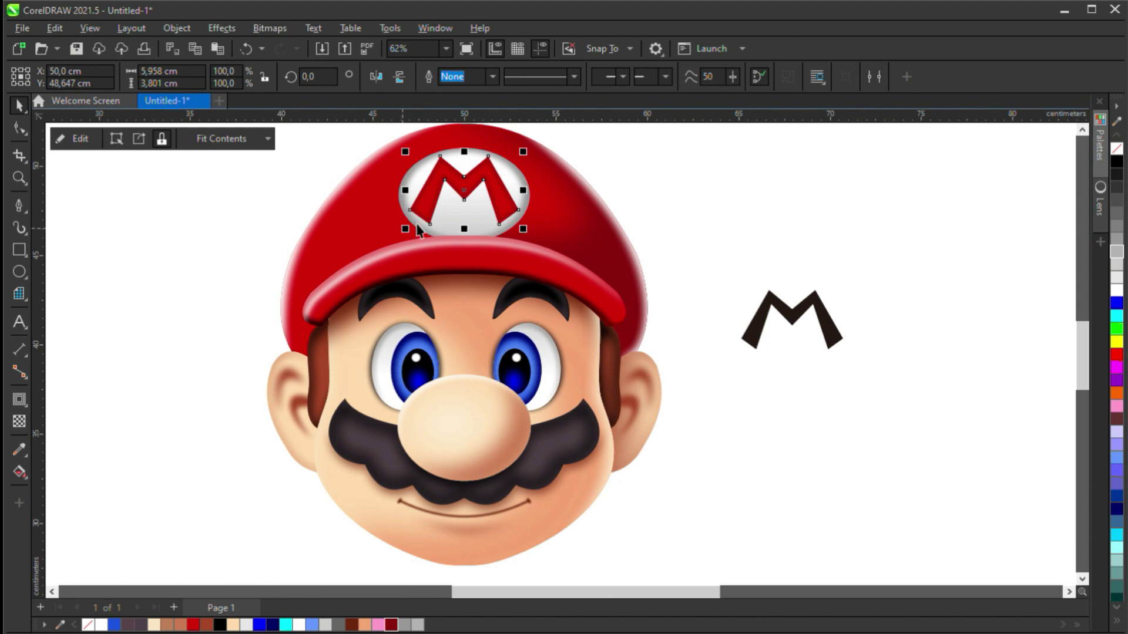
Step: Place a blurred black copy of the M behind the badge letter as a drop shadow
click(761, 323)
drag(808, 297, 854, 293)
key(space)
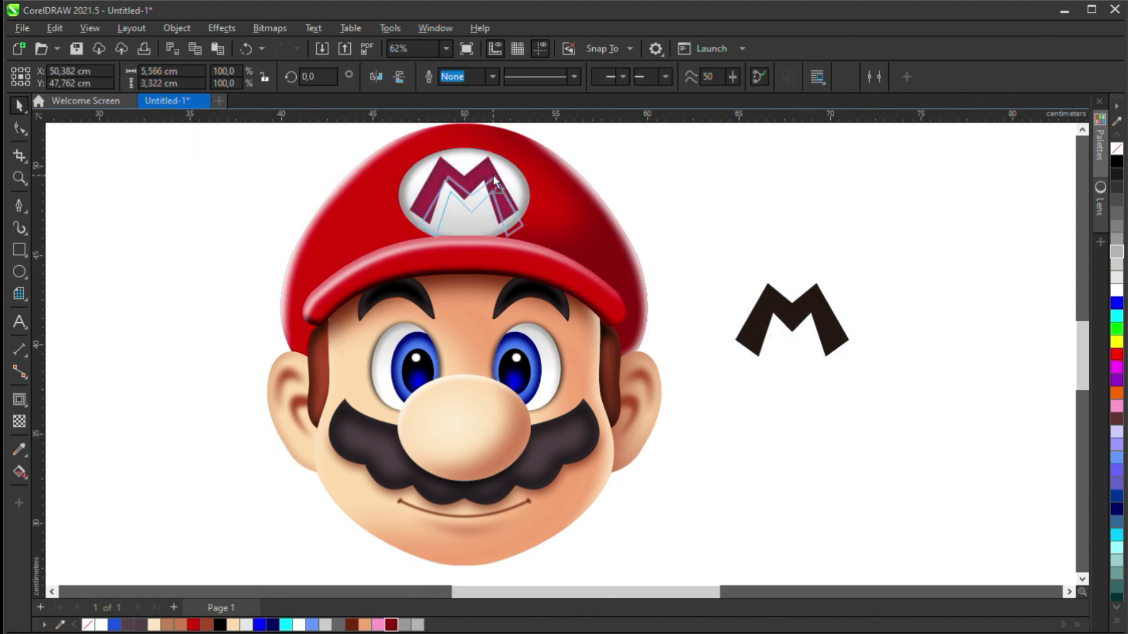
drag(475, 187, 471, 183)
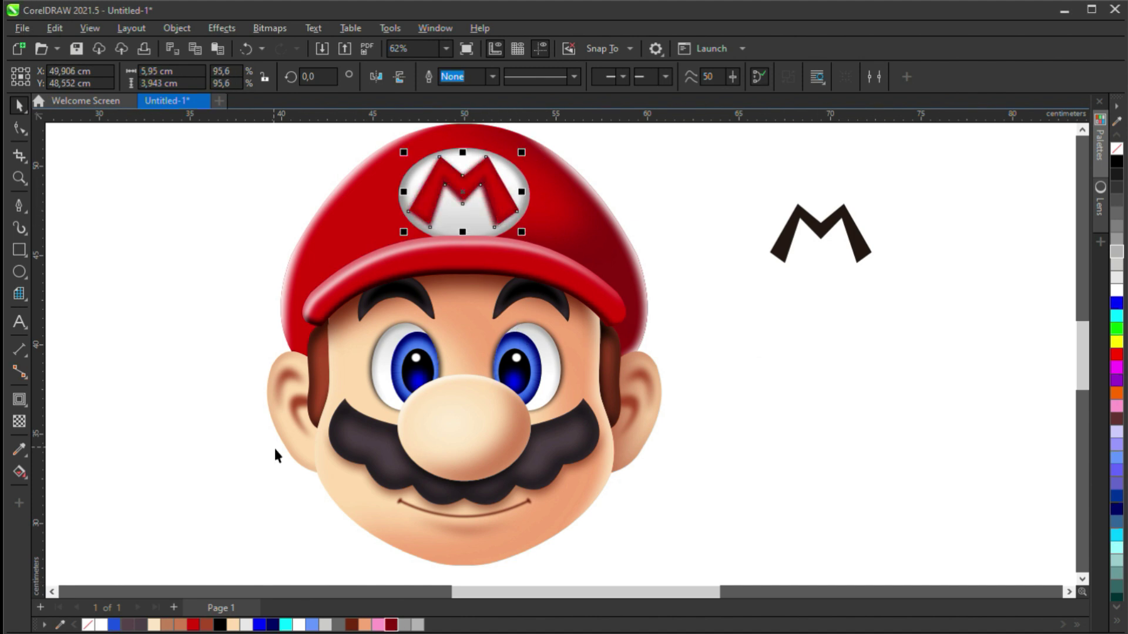
Step: Set the transparency of the M's drop shadow to 23
click(454, 226)
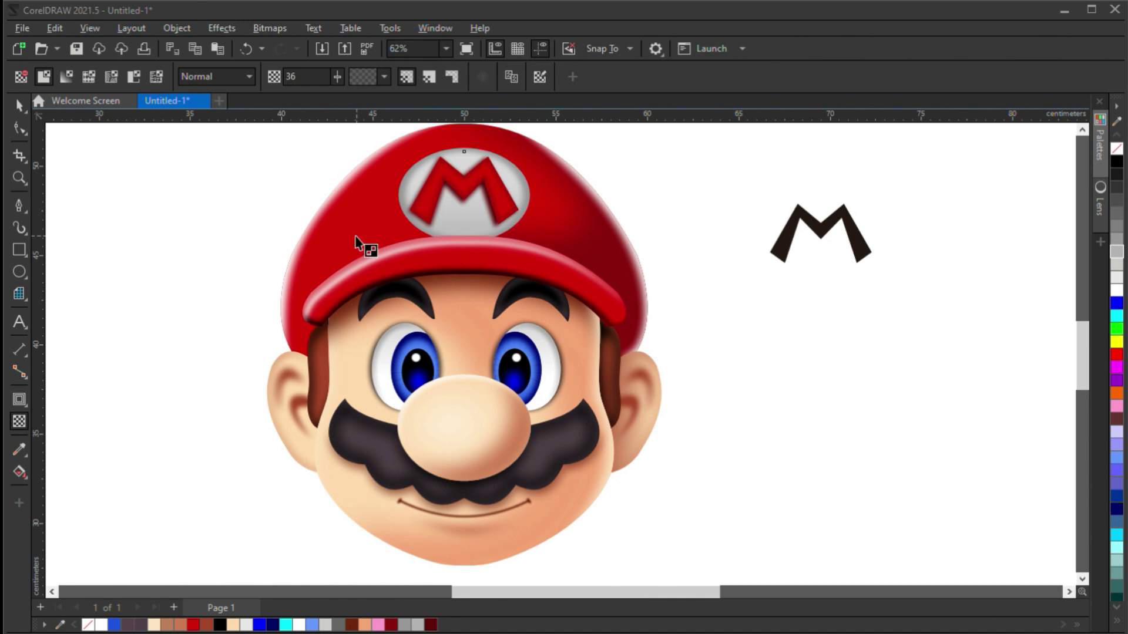
key(ctrl+z)
click(441, 244)
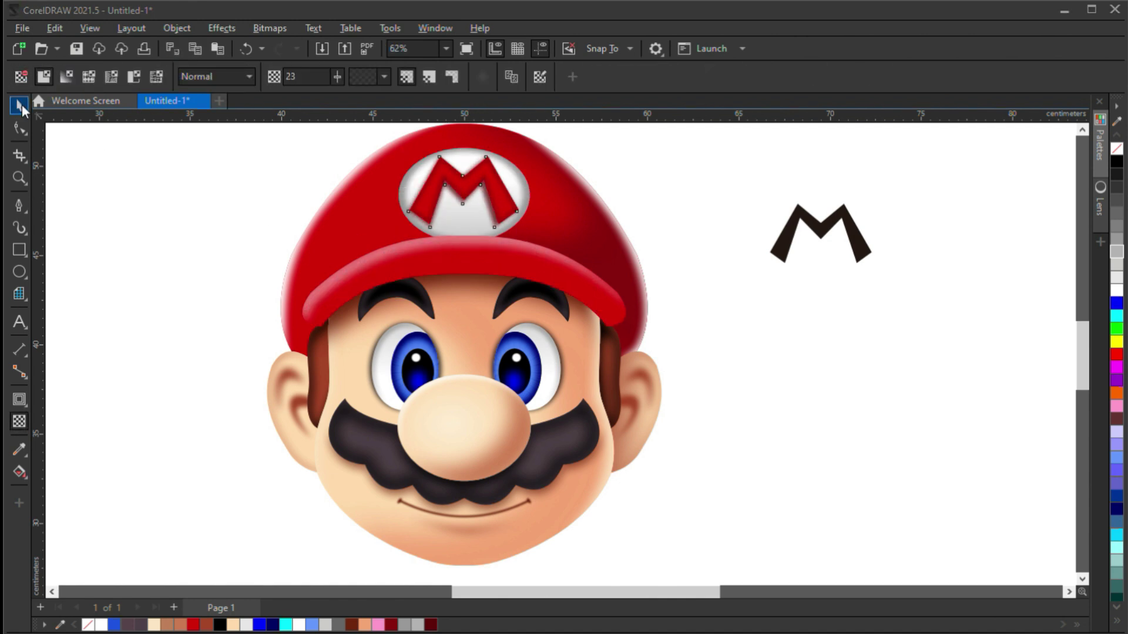
Step: Draw a closed shape over the brim's left half, fill it with dark red, blur it, and clip it inside the brim
scroll(351, 241, up, 1)
scroll(351, 241, up, 1)
click(390, 282)
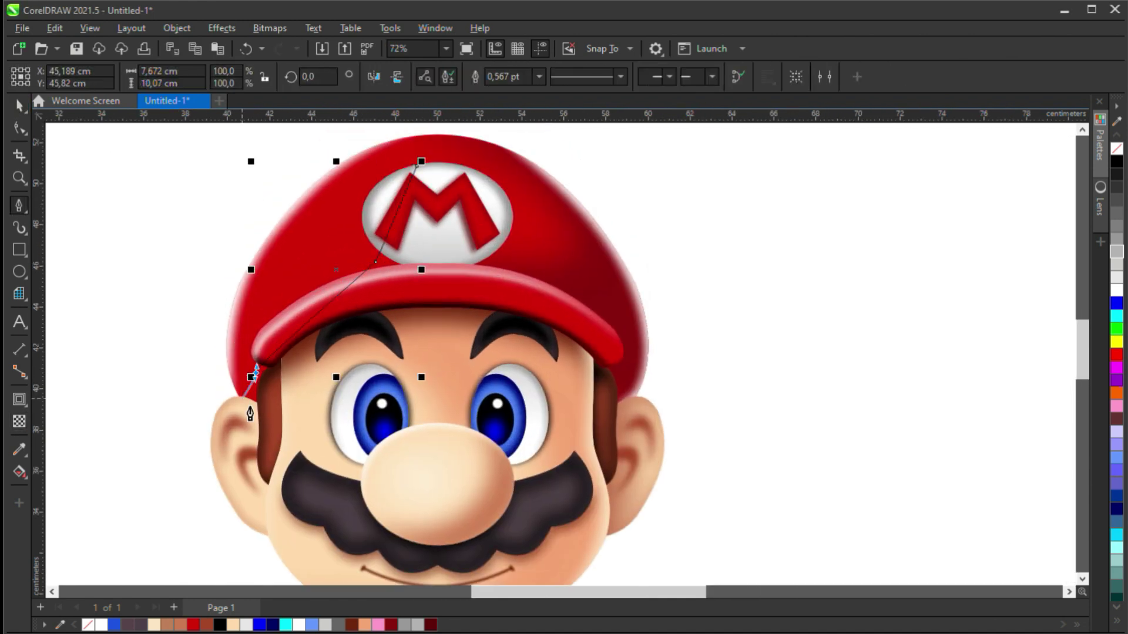
key(F10)
key(space)
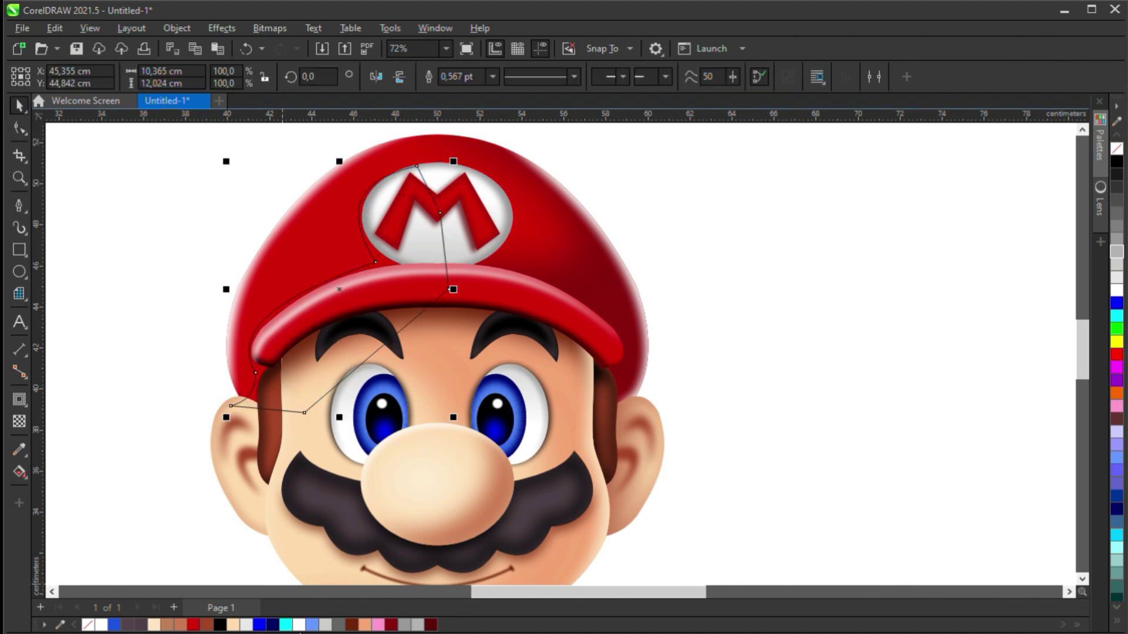
click(594, 267)
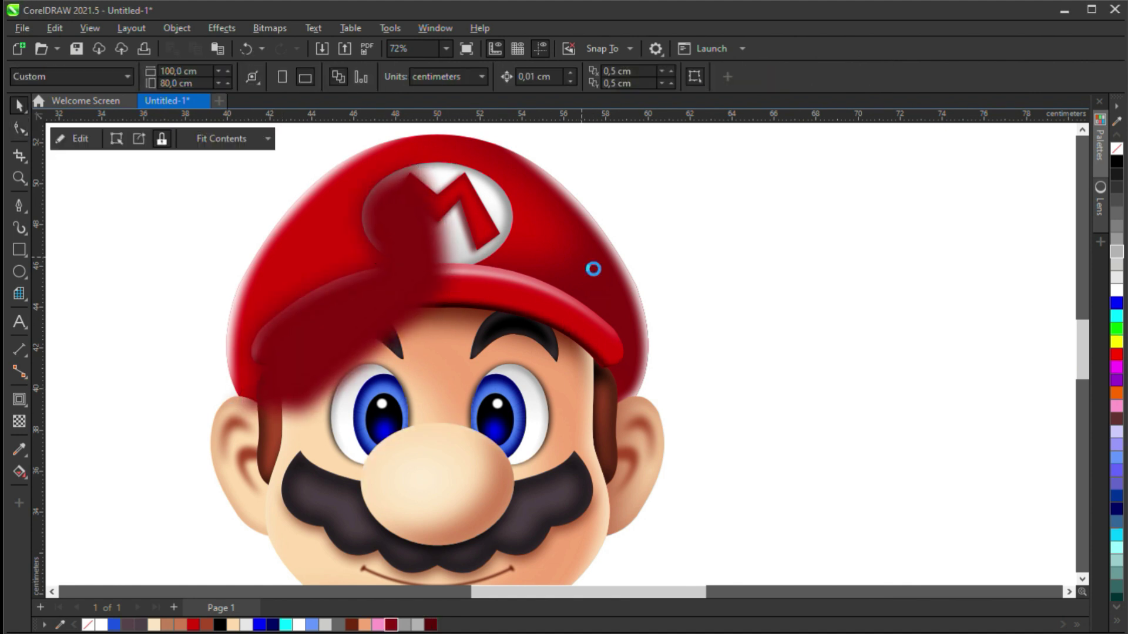
Step: Adjust the brim's linear gradient so it runs from red near the middle to dark red at the left end
key(g)
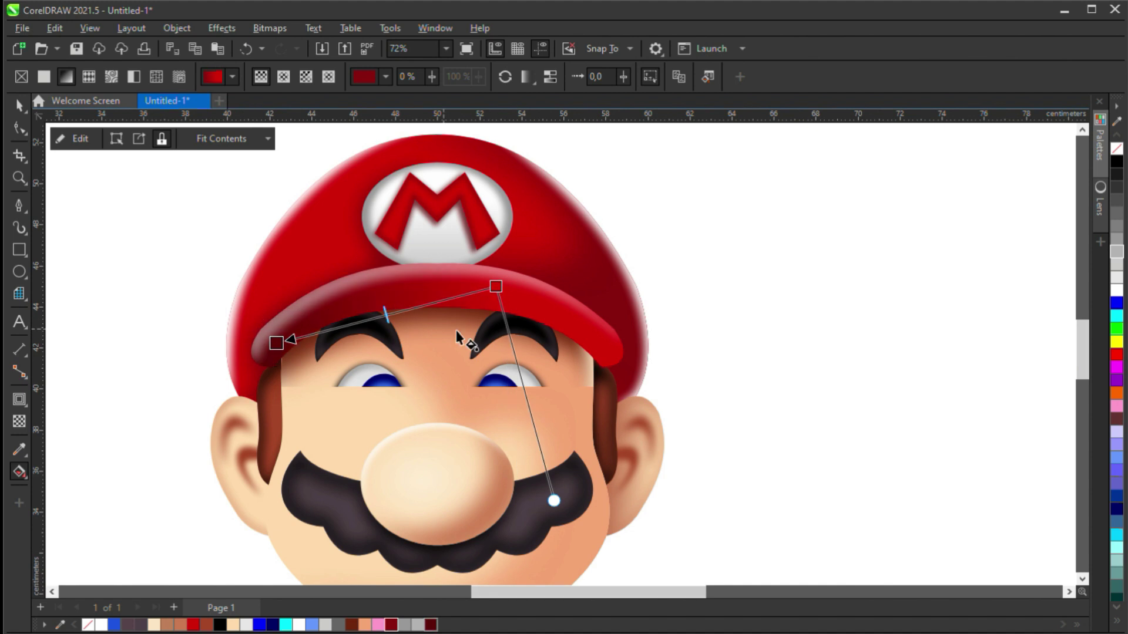
key(space)
key(Escape)
scroll(633, 323, down, 2)
scroll(695, 372, up, 2)
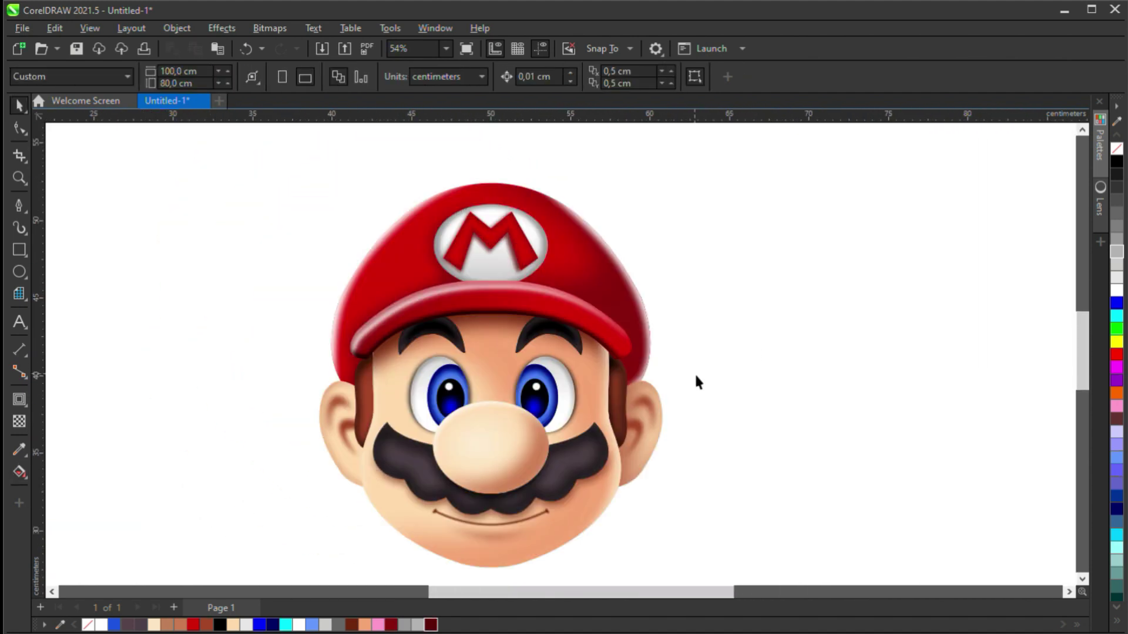
Step: Draw an ellipse below the chin and cut off its lower half with a rectangle to form shoulders about 18.9 by 5.4 cm
key(F7)
mouse_move(364, 488)
mouse_down()
mouse_move(597, 593)
mouse_move(676, 576)
mouse_move(643, 567)
mouse_up()
scroll(327, 496, down, 1)
drag(235, 378, 722, 548)
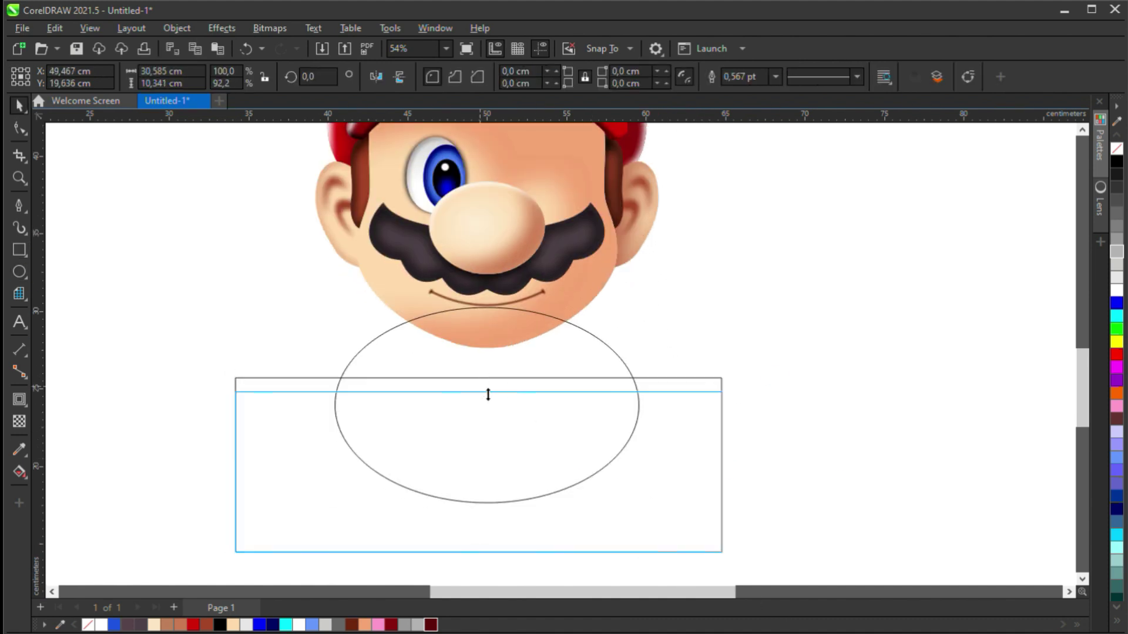
Step: Draw a blue four-sided strap about 2.6 by 5.8 cm on the left shoulder and mirror a copy onto the right shoulder
scroll(713, 388, up, 2)
key(F5)
click(423, 414)
click(415, 504)
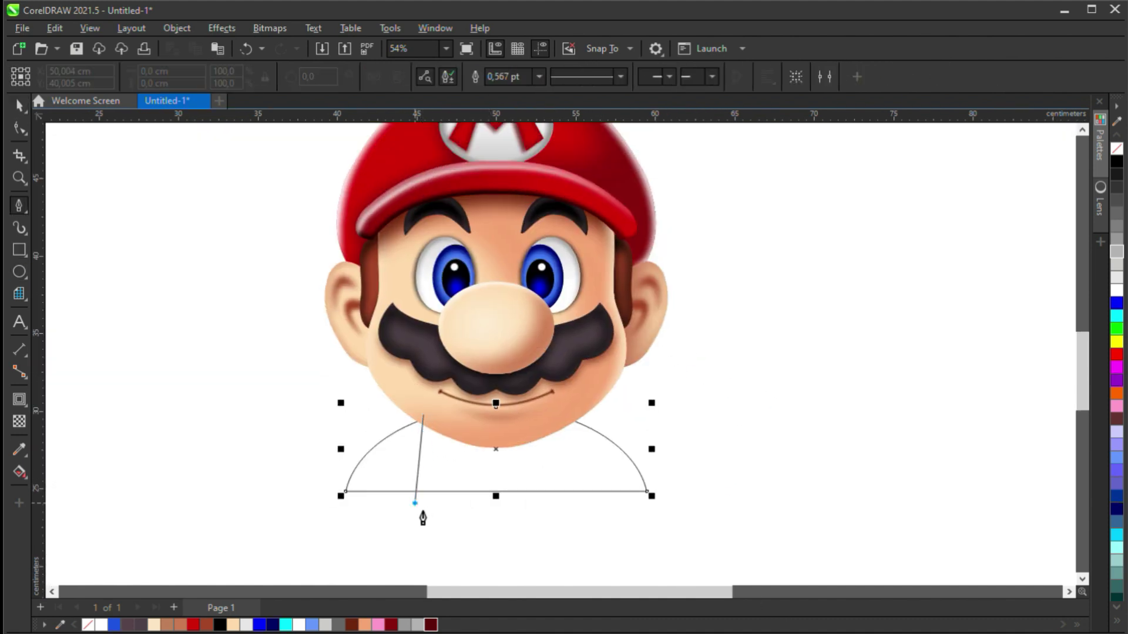
click(453, 503)
click(447, 421)
key(space)
click(115, 625)
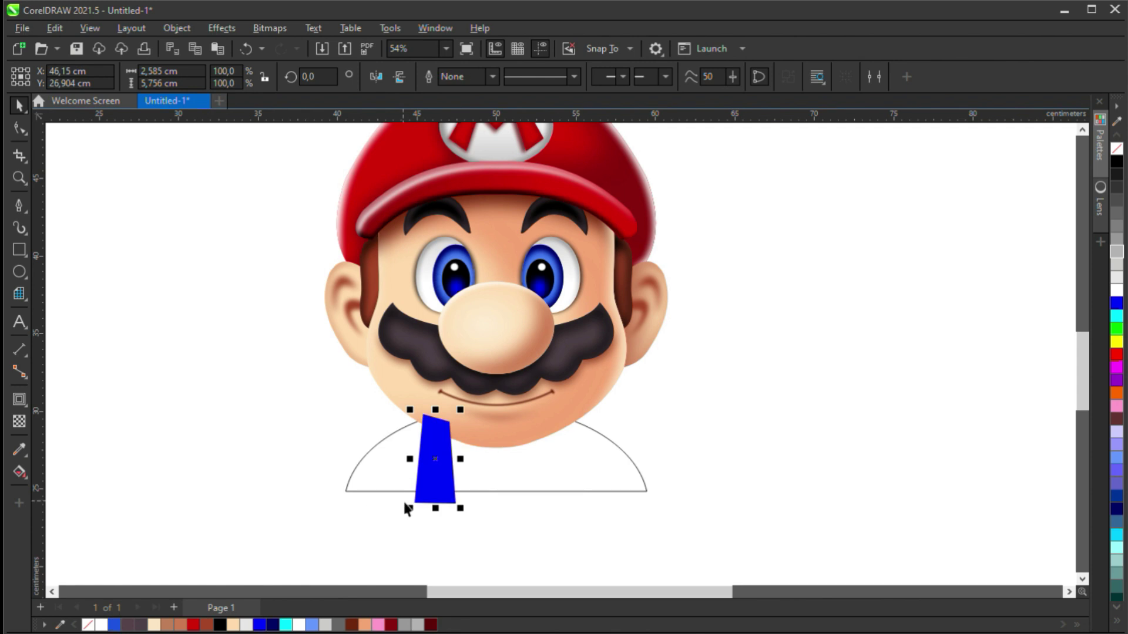
drag(555, 470, 558, 470)
Step: Send the shirt shape behind the head, remove its outline, and fill it with a horizontal gradient from red to dark red
click(634, 470)
key(shift+Page_Down)
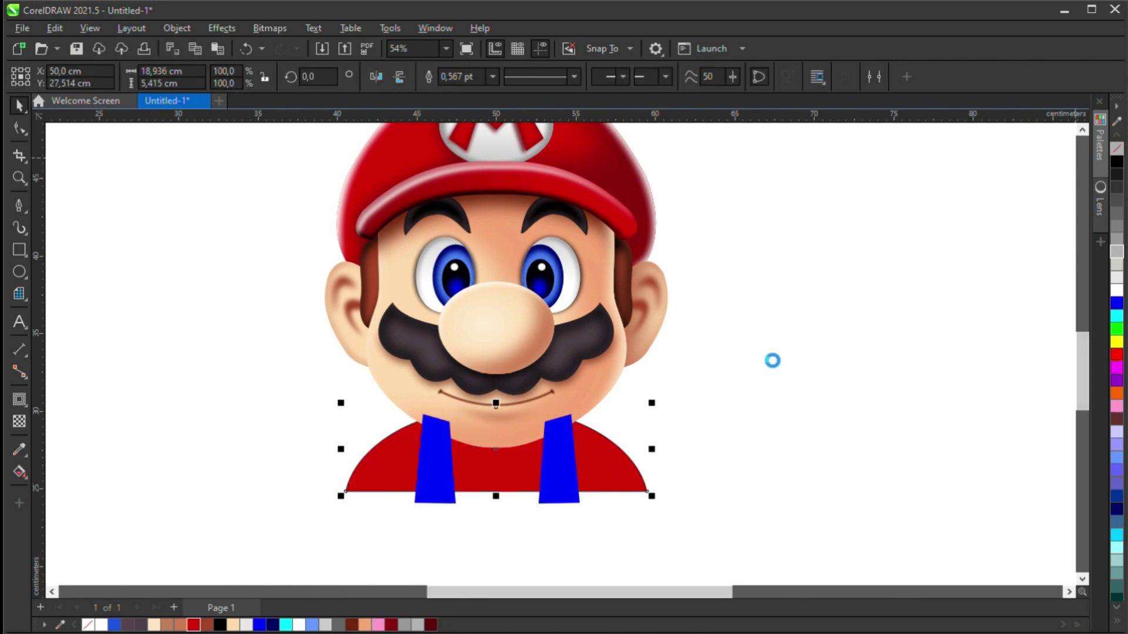
scroll(763, 411, up, 2)
click(729, 490)
key(g)
drag(408, 503, 605, 504)
key(space)
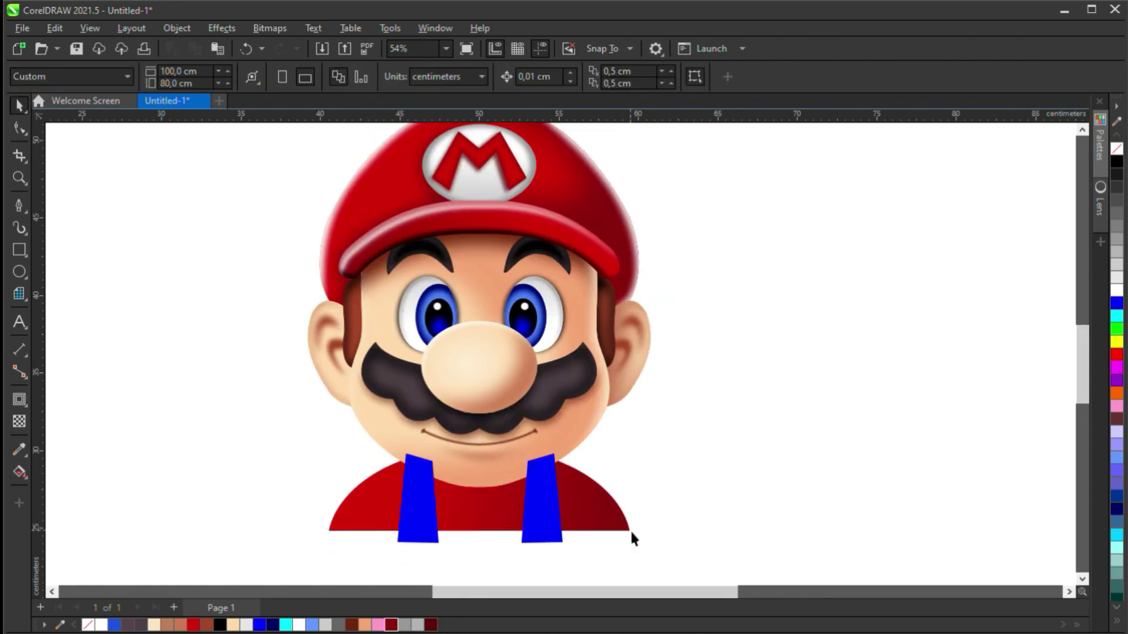
Step: Create a 0.341 cm inward contour on a copy of the left strap and give the strap soft dark blue edges
click(425, 505)
drag(270, 424, 258, 390)
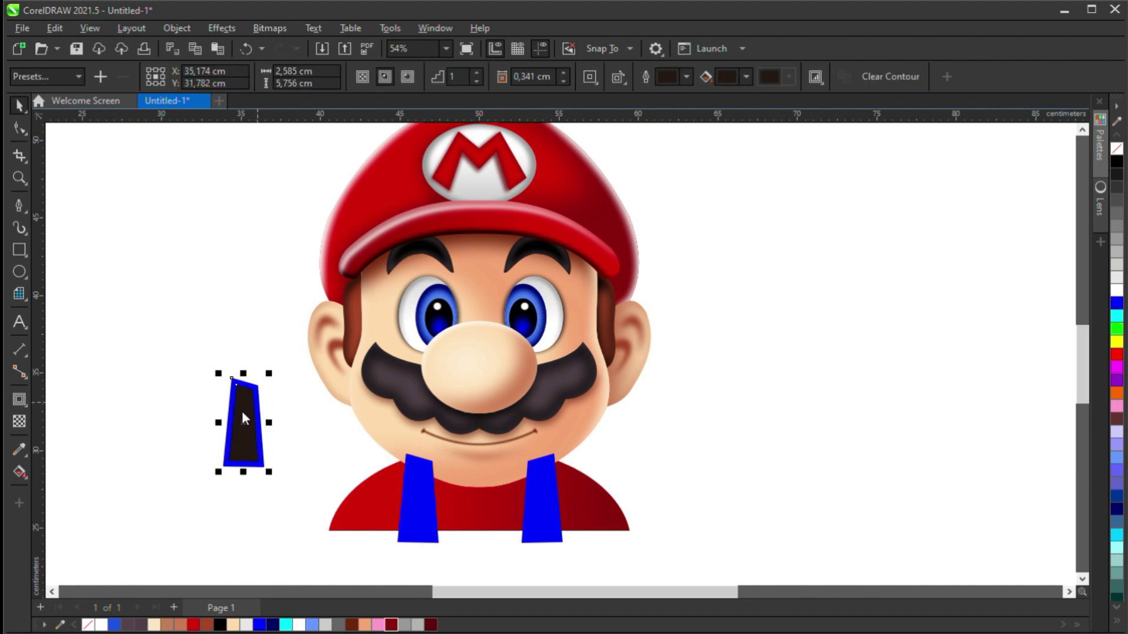
click(419, 498)
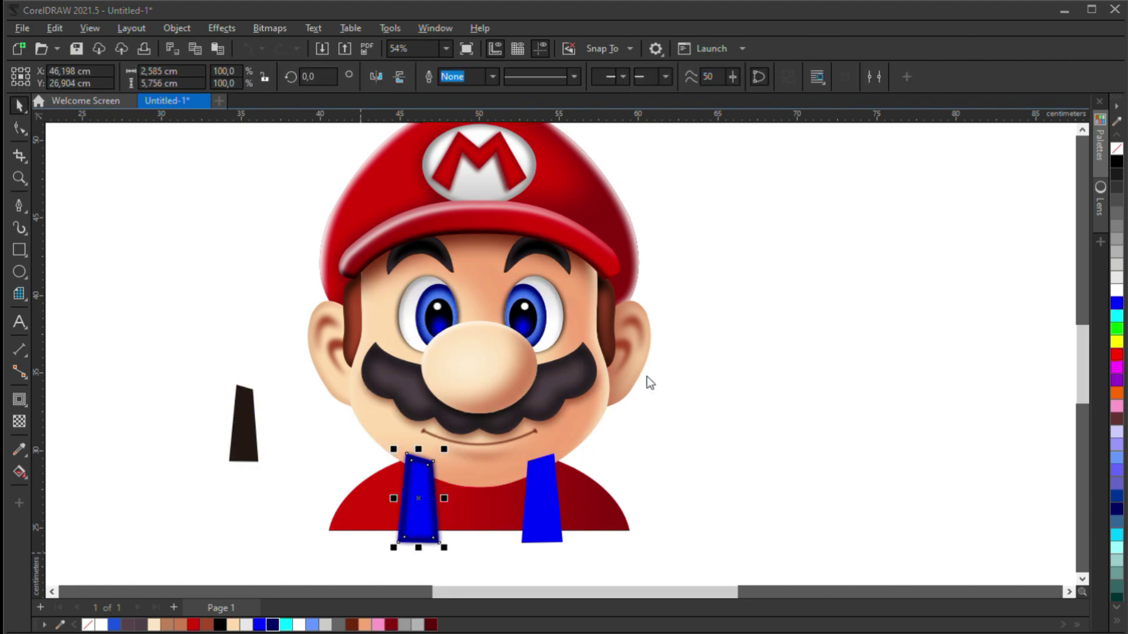
click(705, 503)
Step: Draw a closed shape along the left shoulder's edge and clip it inside the shirt as a soft light highlight
key(F5)
click(332, 535)
click(303, 538)
click(304, 504)
click(338, 472)
click(415, 455)
drag(332, 535, 396, 533)
key(space)
click(616, 505)
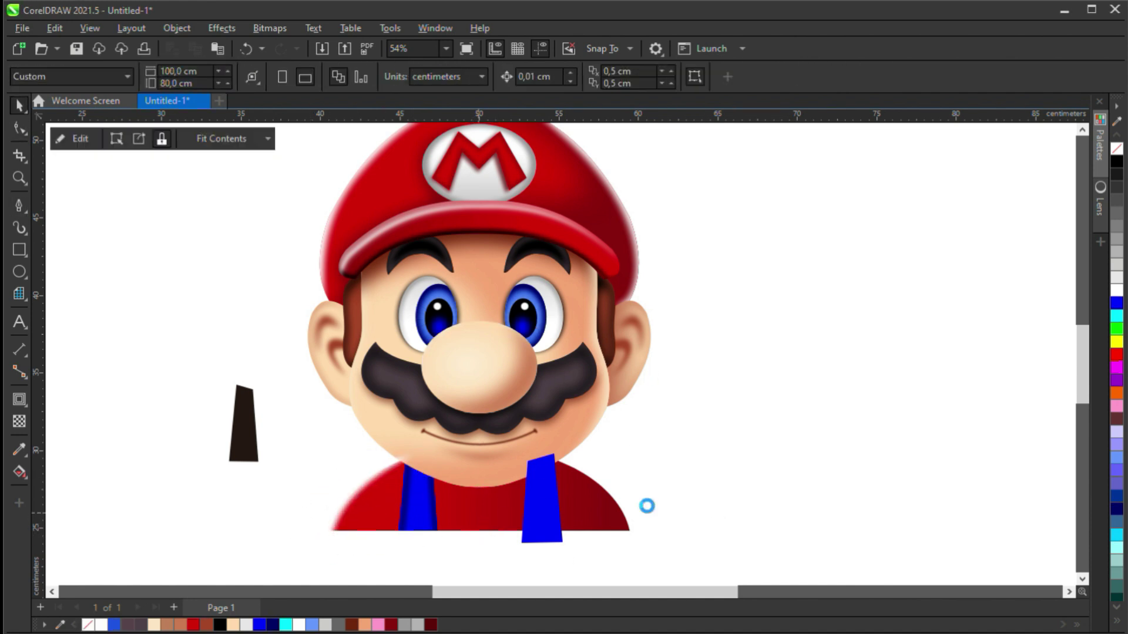
Step: Edit the shirt's clipped contents and place a blurred black copy of the left strap behind it, offset to the right
ctrl+click(362, 510)
click(604, 496)
click(421, 500)
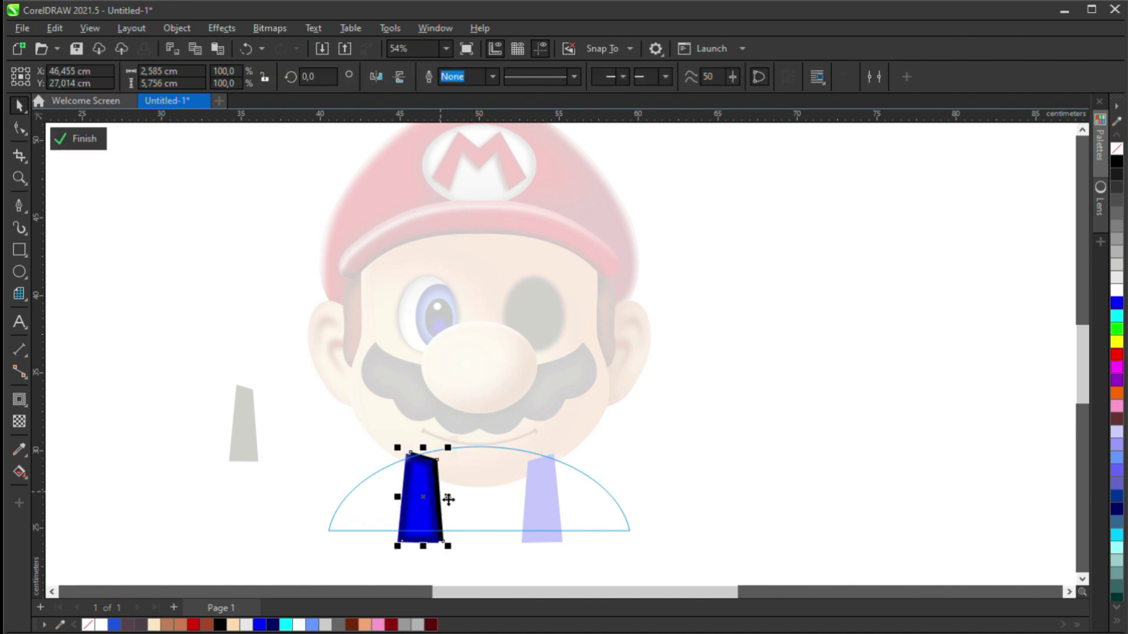
ctrl+click(390, 513)
click(552, 505)
Step: Add a soft blue stripe from a 1.5 pt line along the left strap and mirror the shaded strap onto the right shoulder
drag(360, 360, 415, 526)
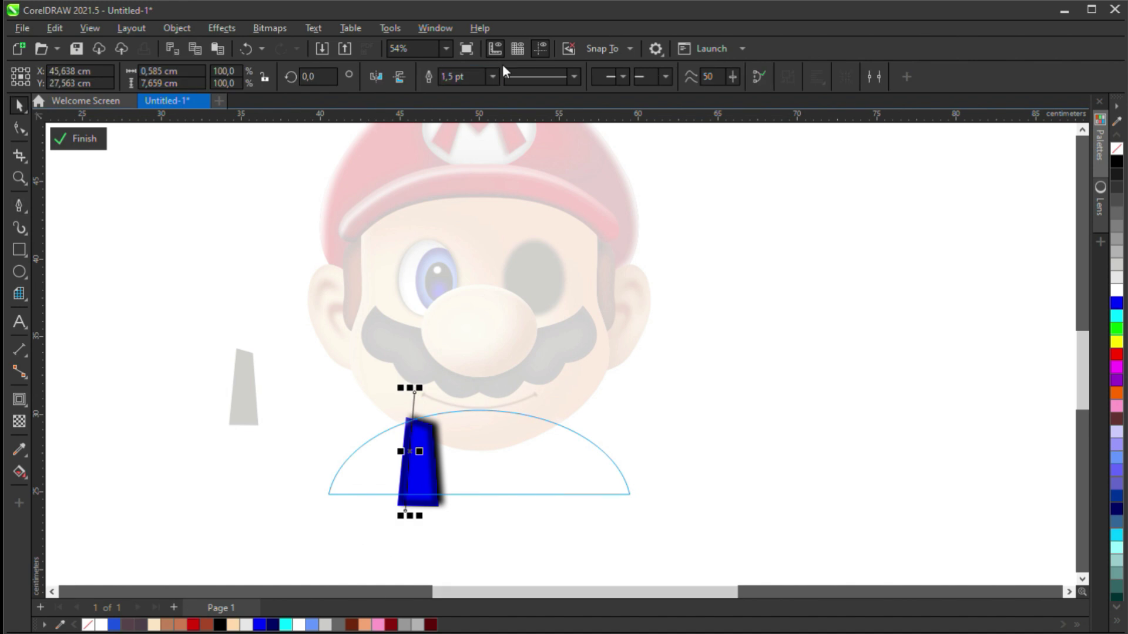
click(417, 472)
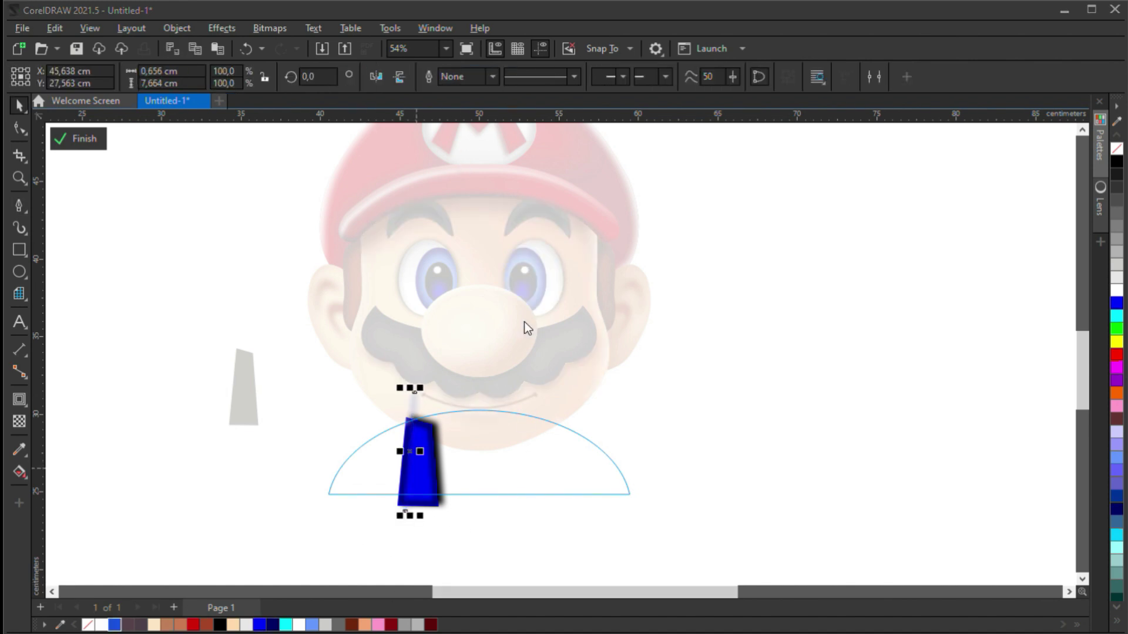
drag(417, 464, 538, 455)
ctrl+click(525, 415)
scroll(524, 417, up, 1)
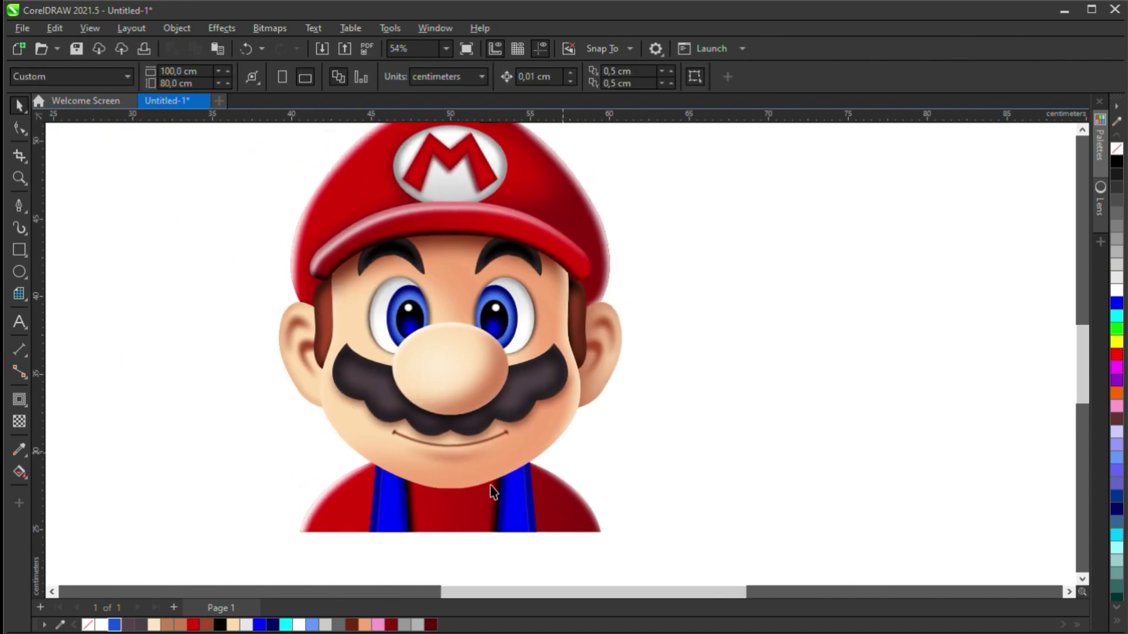
Step: Draw a black ellipse about 11.3 by 5.8 cm under the chin and clip it inside the shirt as a blurred shadow
click(448, 432)
click(220, 624)
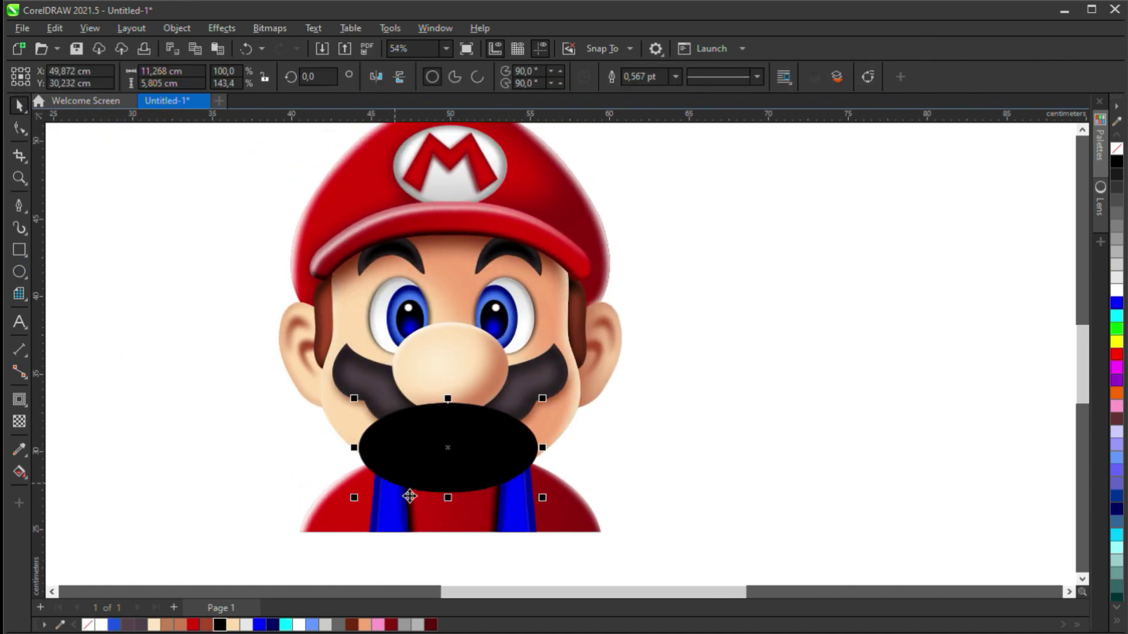
key(Escape)
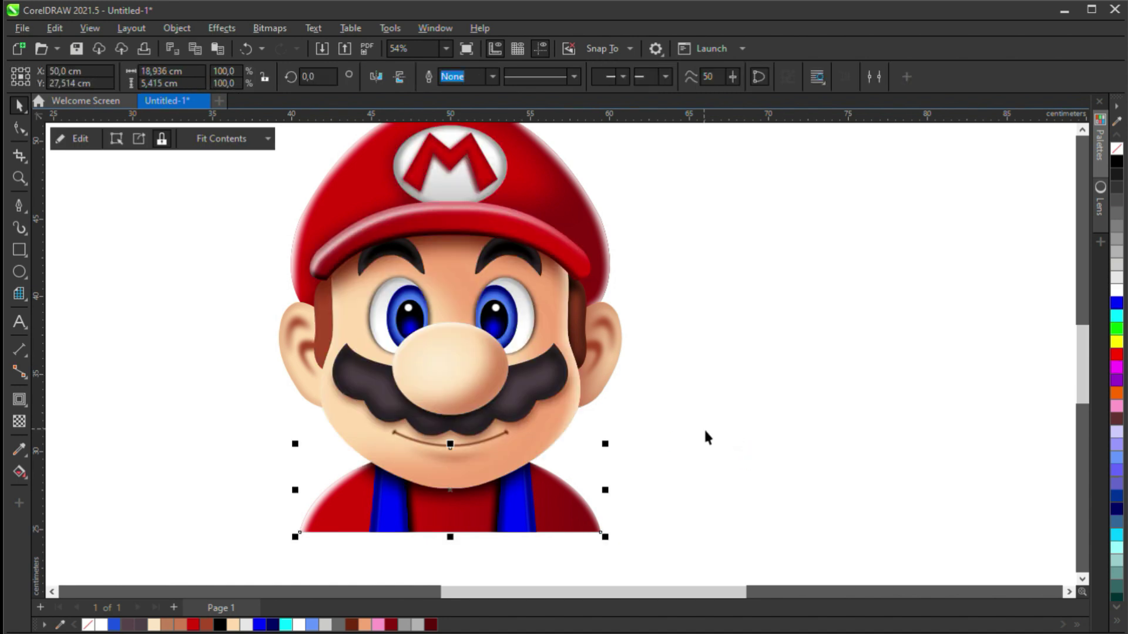